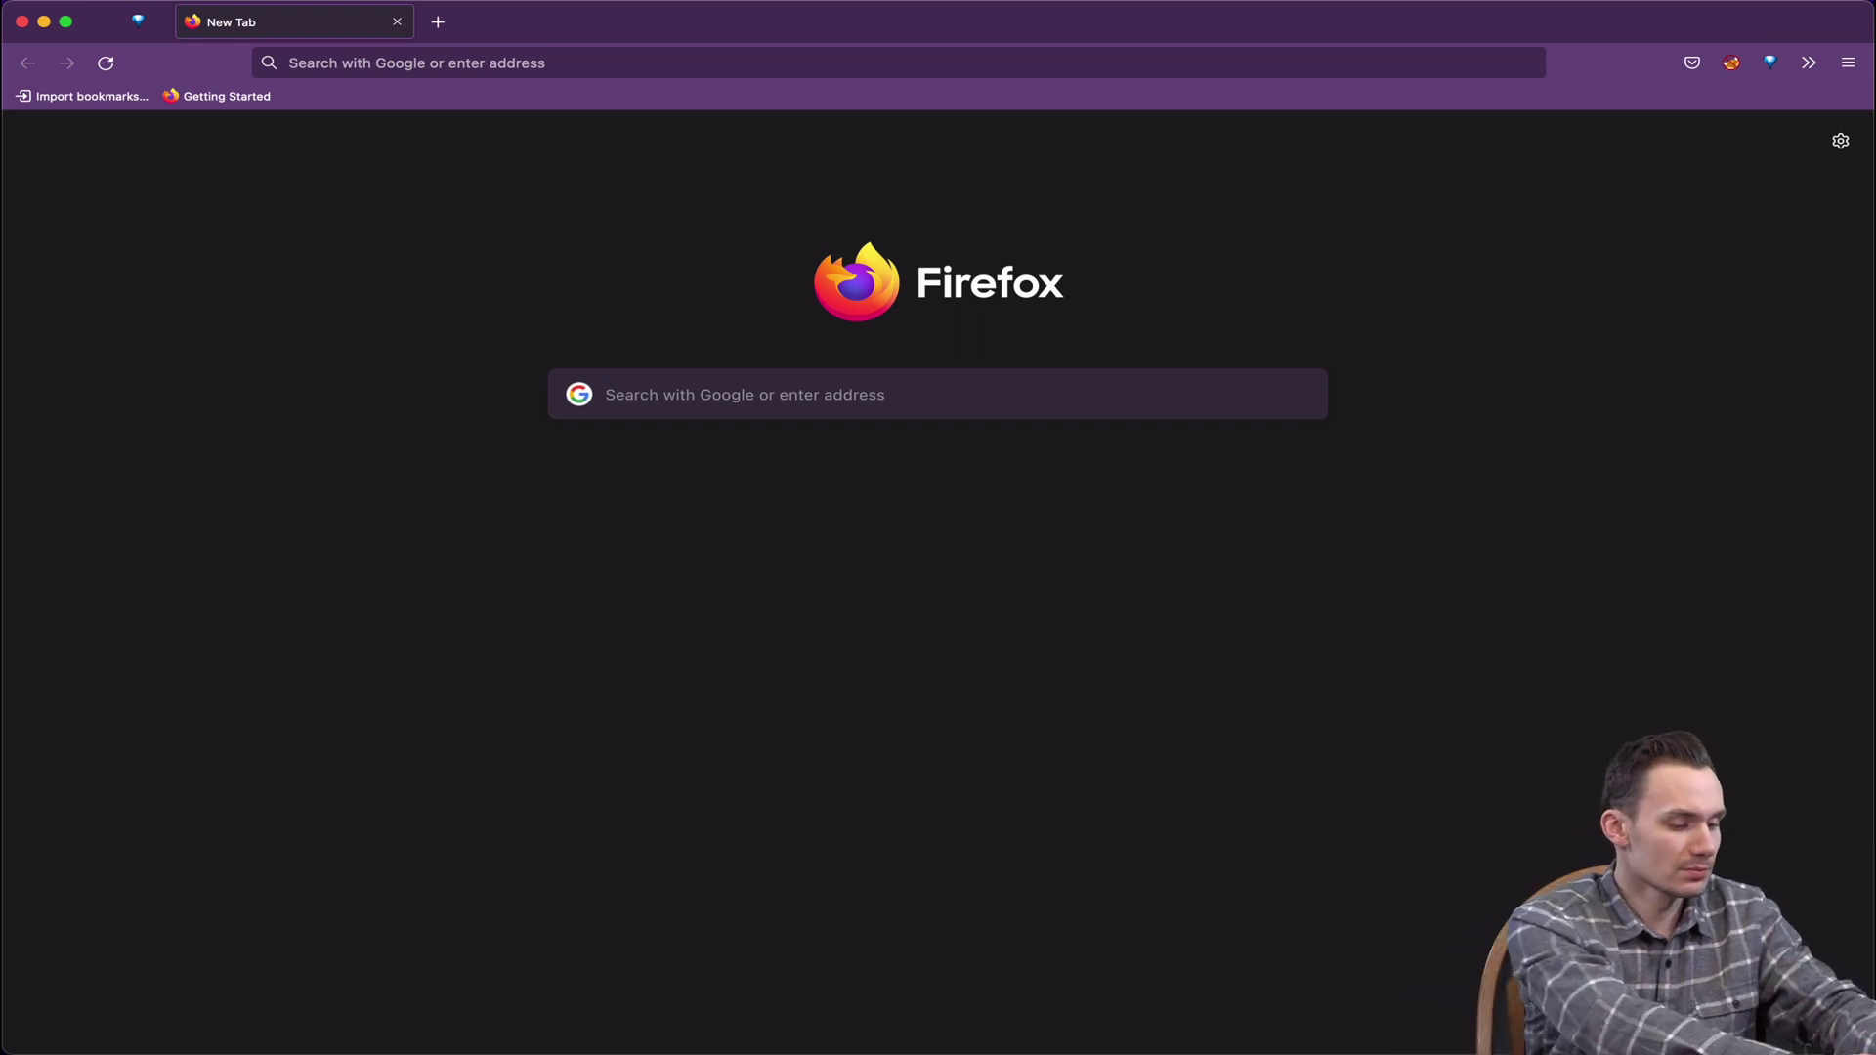
left_click(334, 49)
type("https://19")
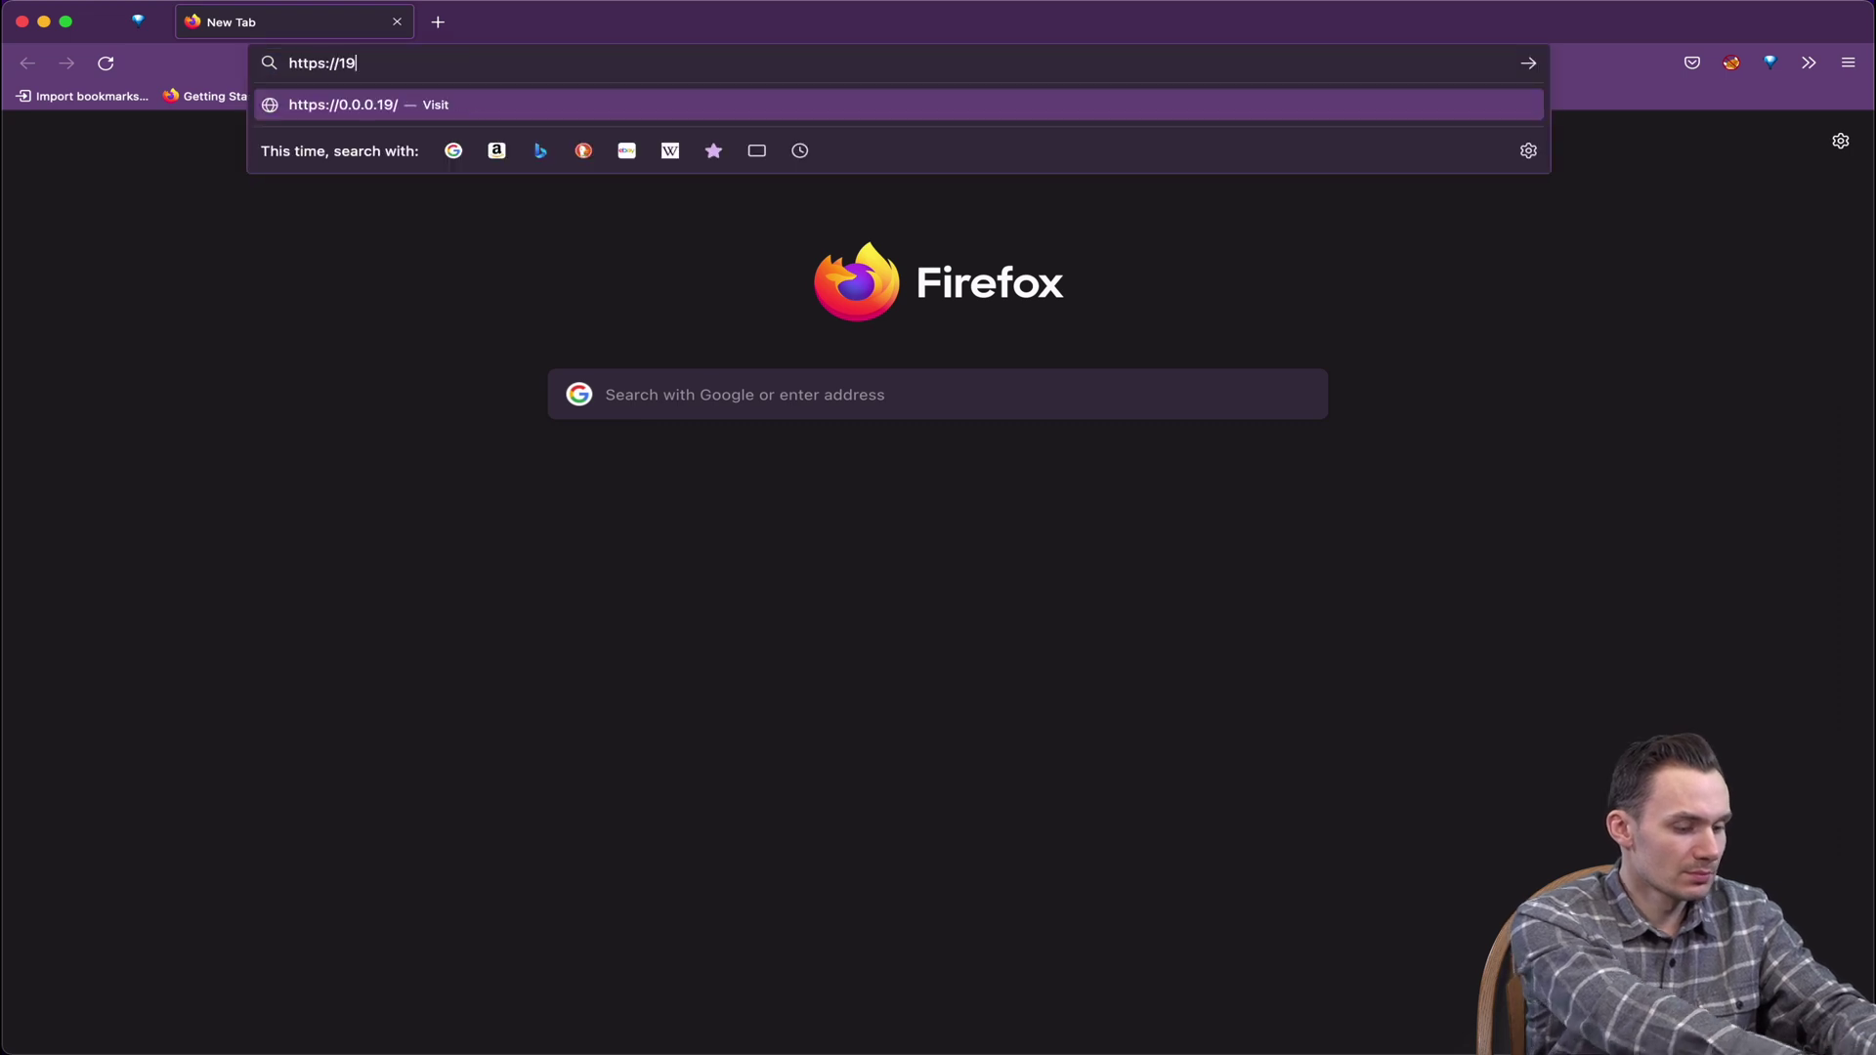
type("2.168.8.1")
key("Return")
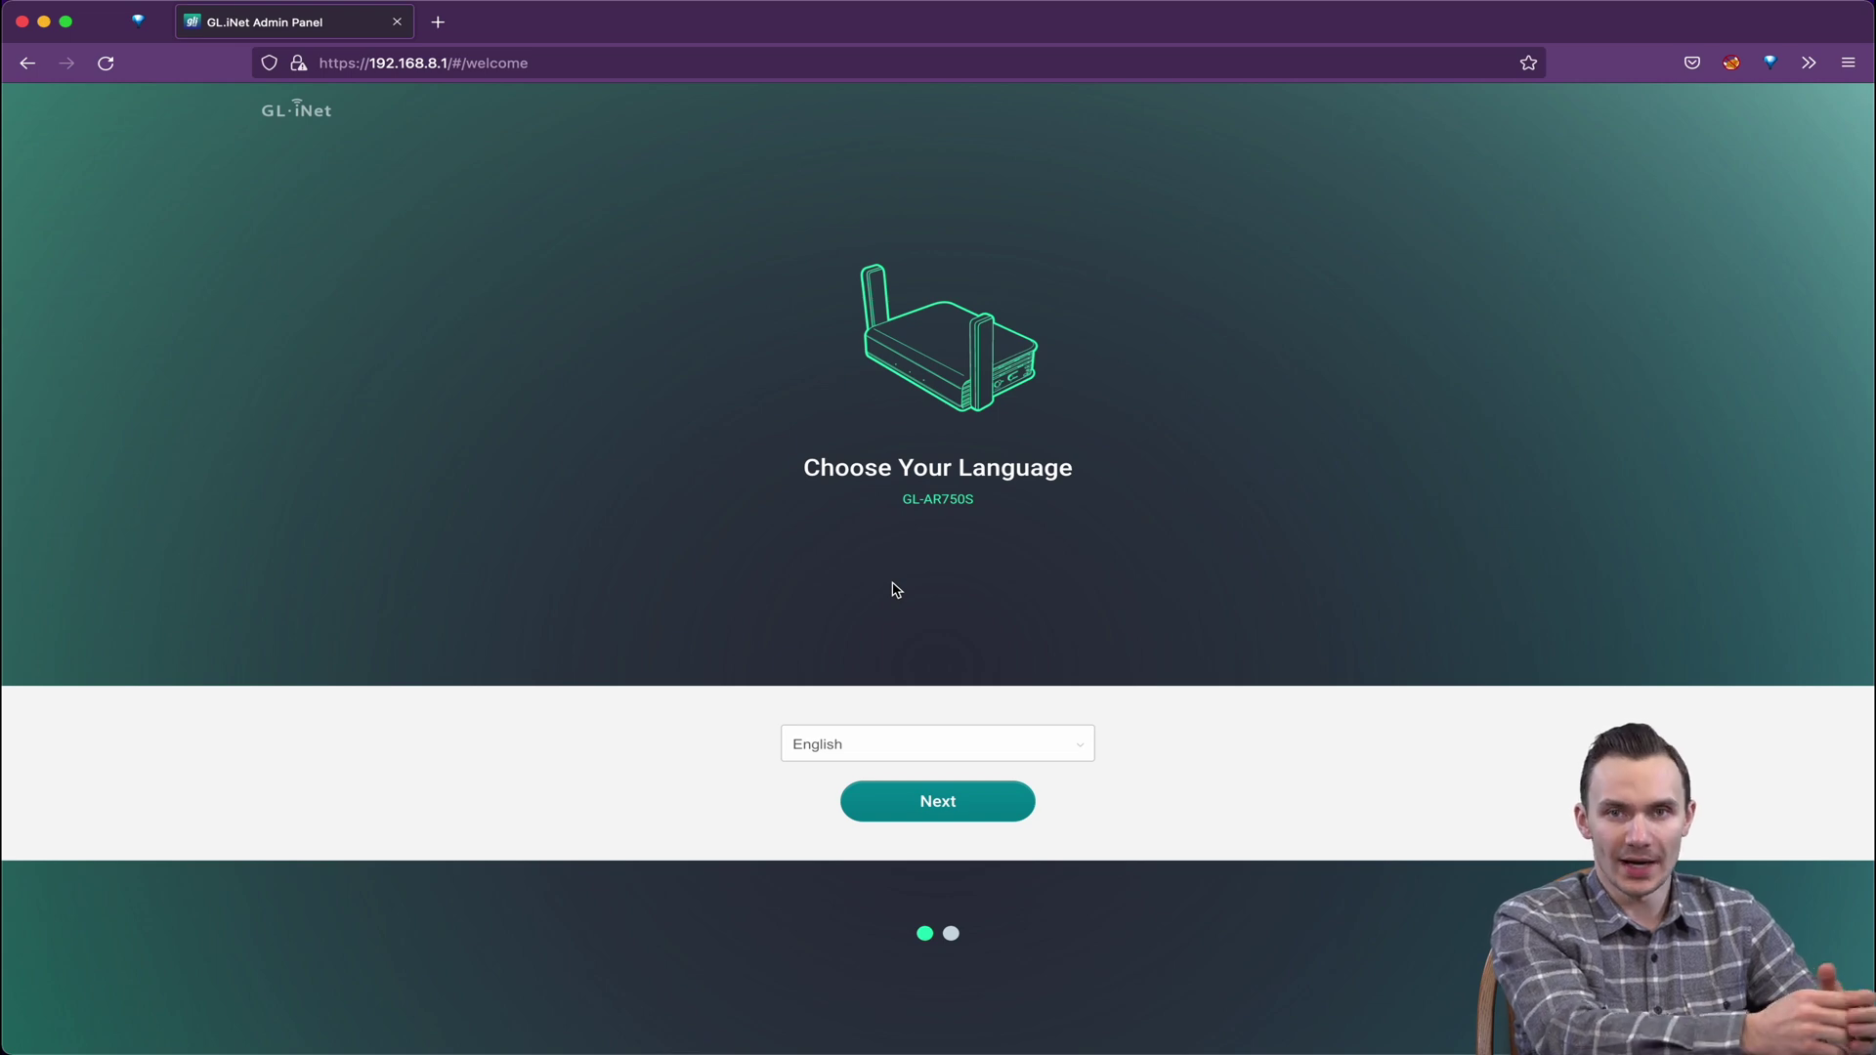
Keep English as the language and set a new admin password, entering it twice to confirm
left_click(918, 800)
left_click(884, 344)
type("•••••••")
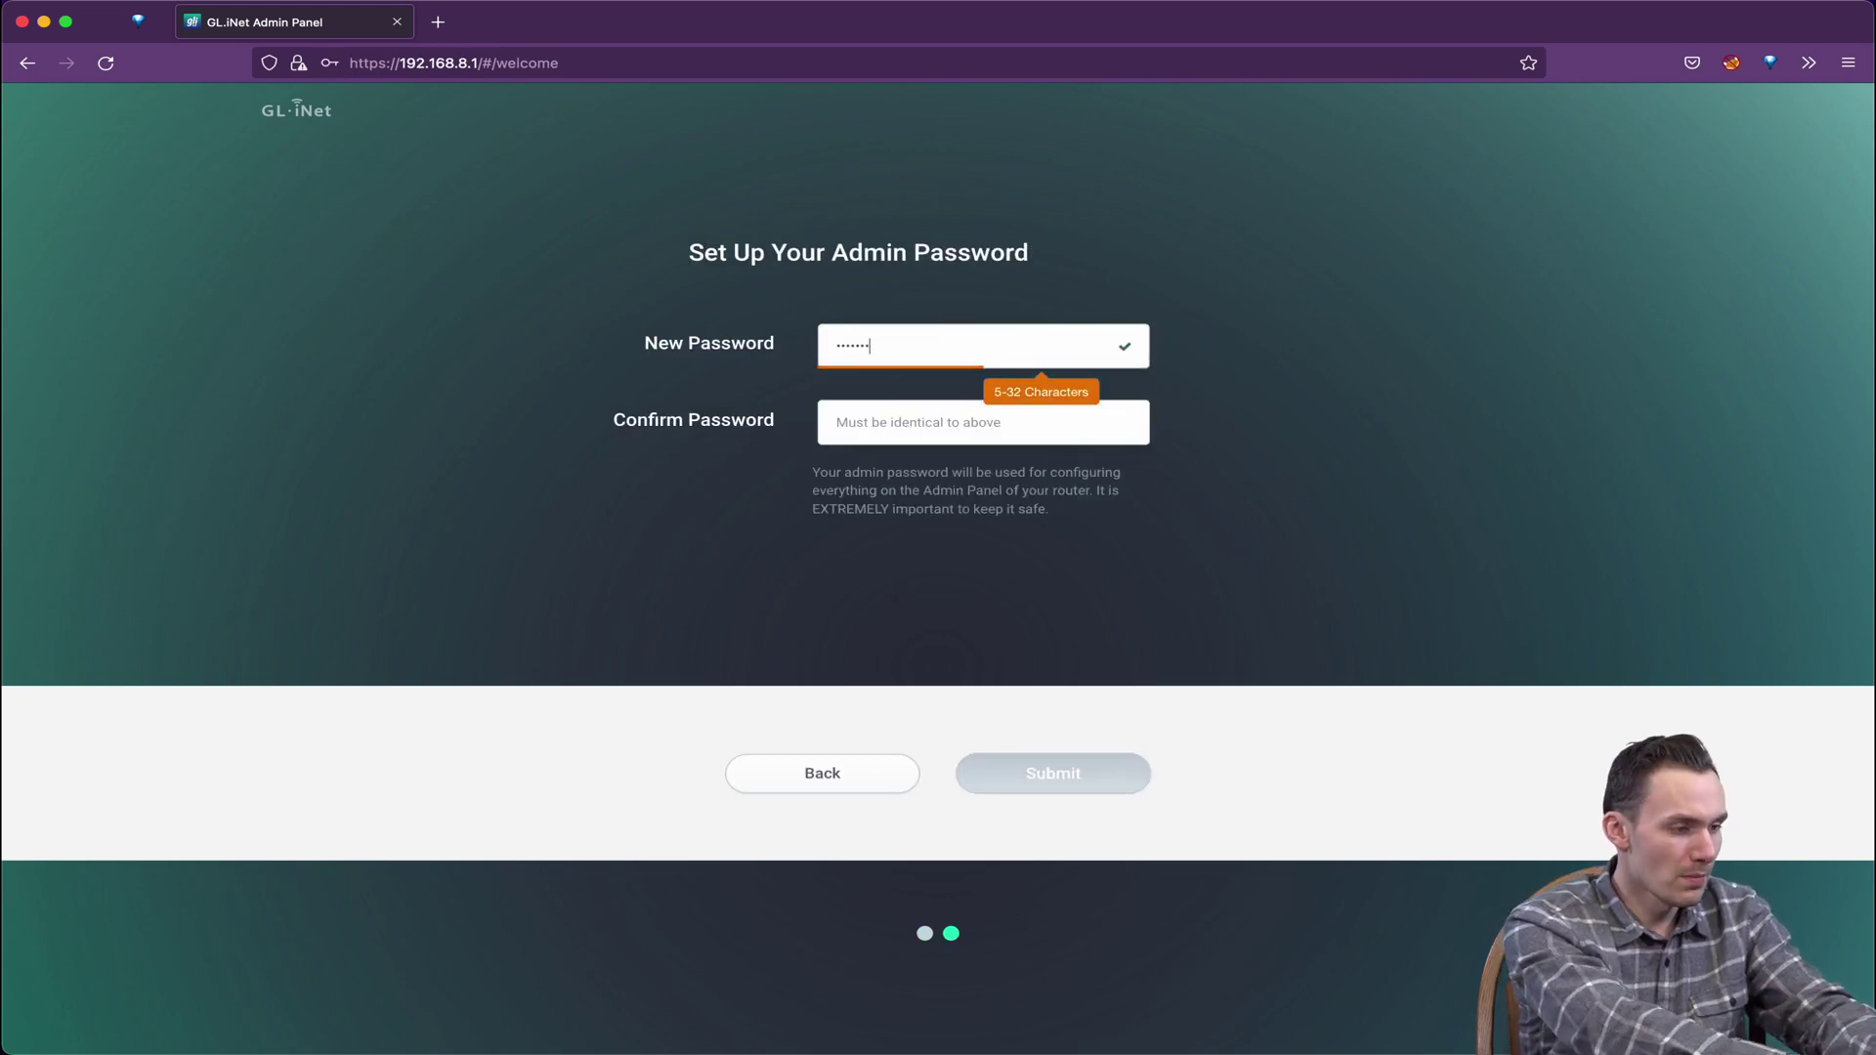
type("••••••")
key("Tab")
type("••••••")
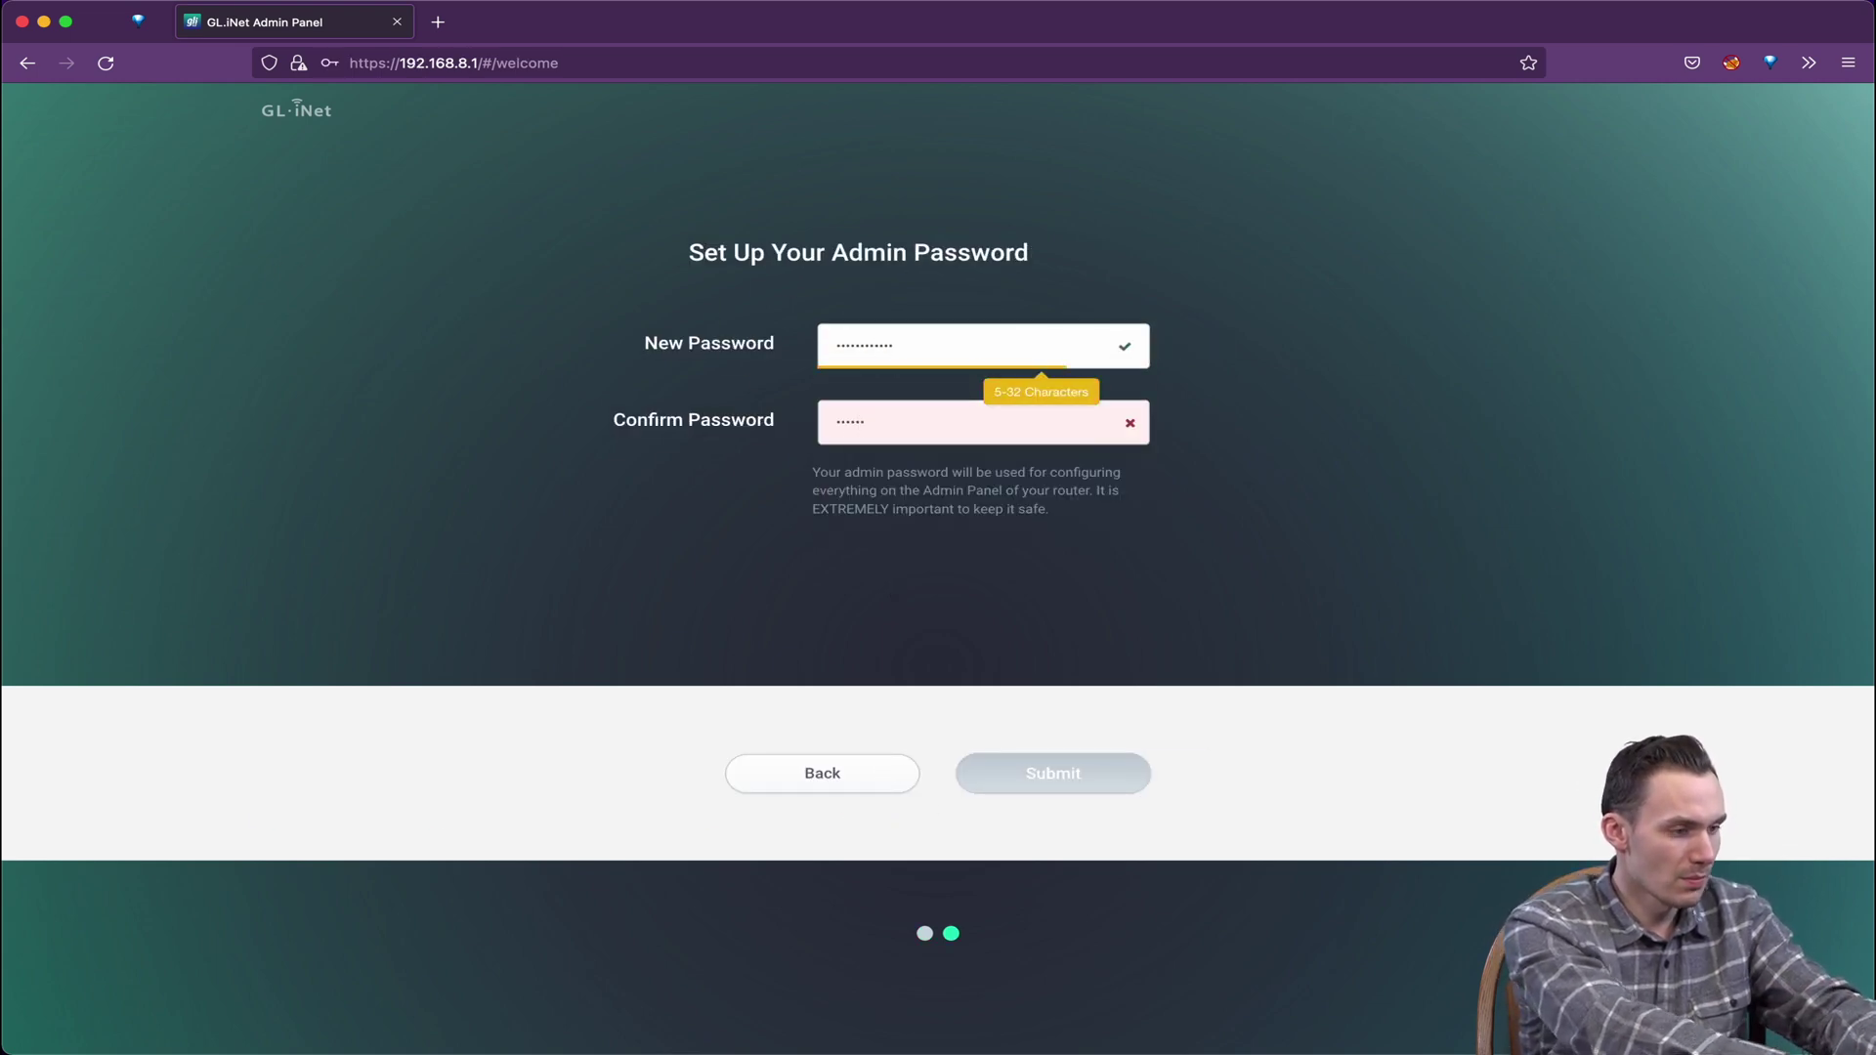
type("•••••••")
key("Return")
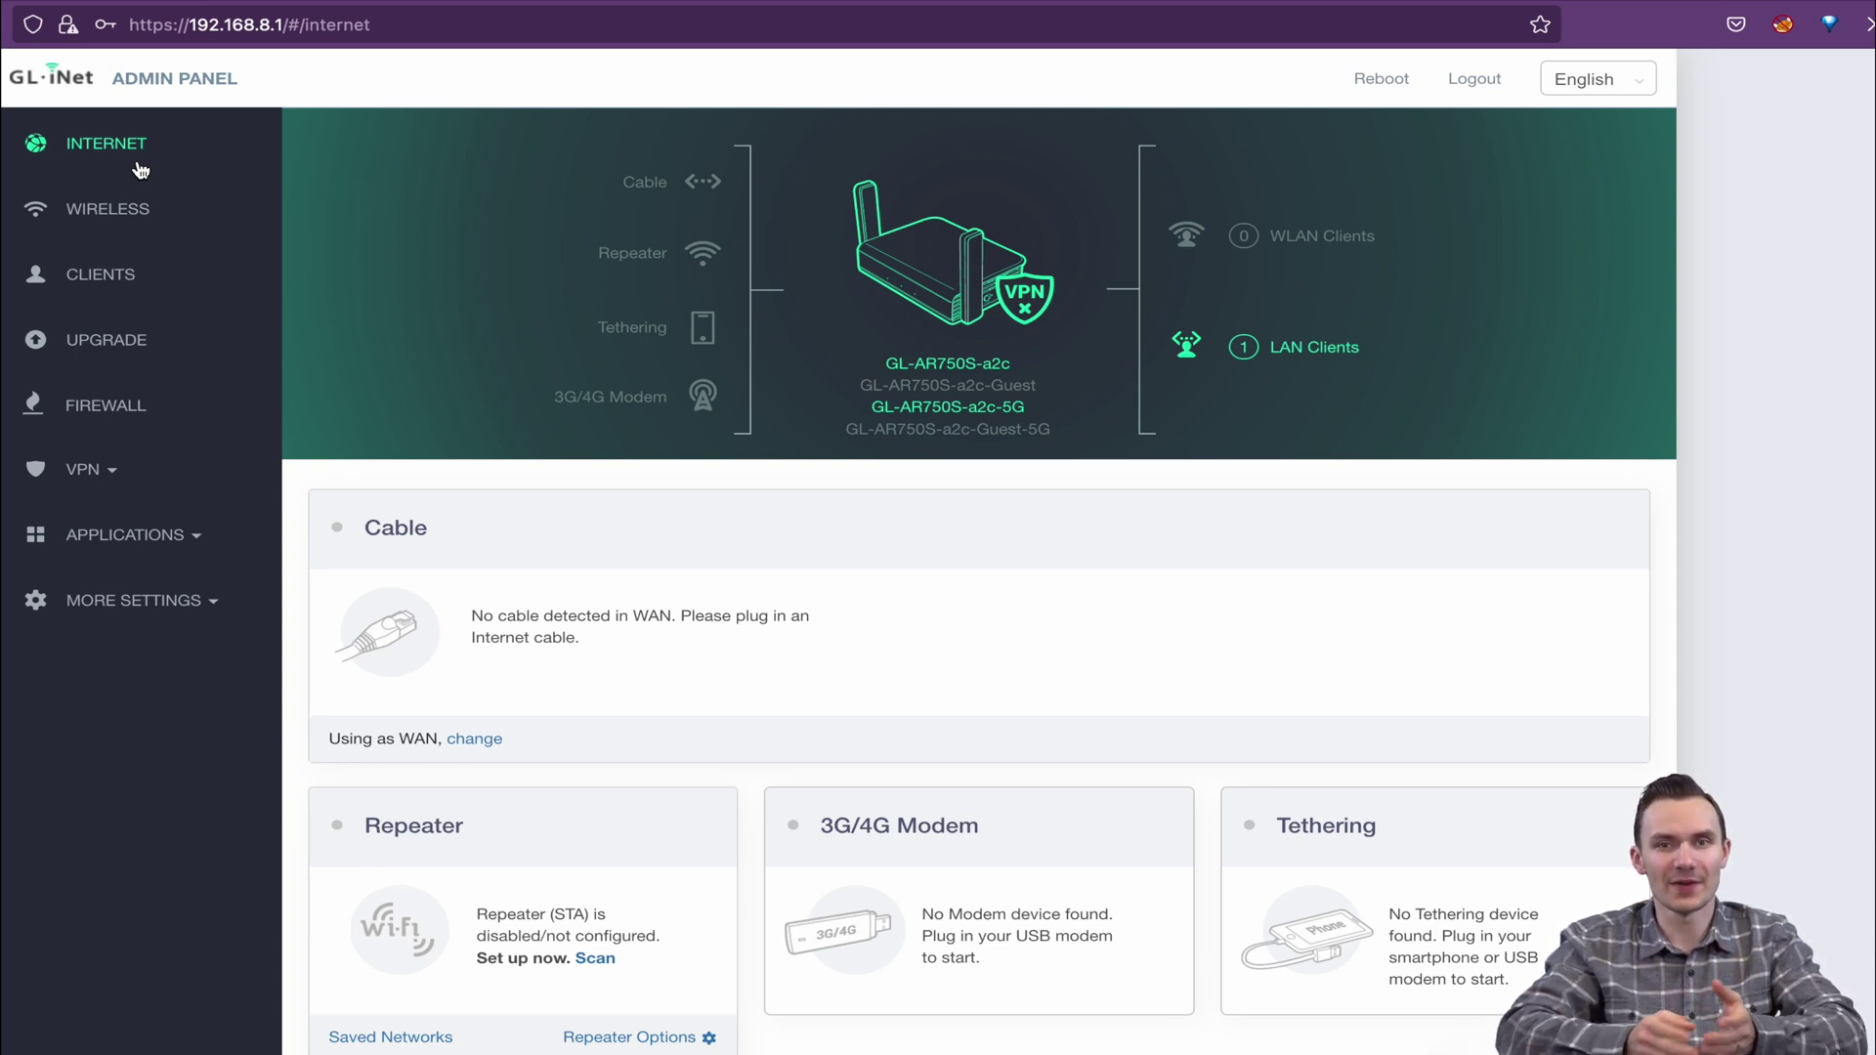
Change the 2.4G Wi-Fi security to WPA3-SAE in the Wireless settings
left_click(200, 216)
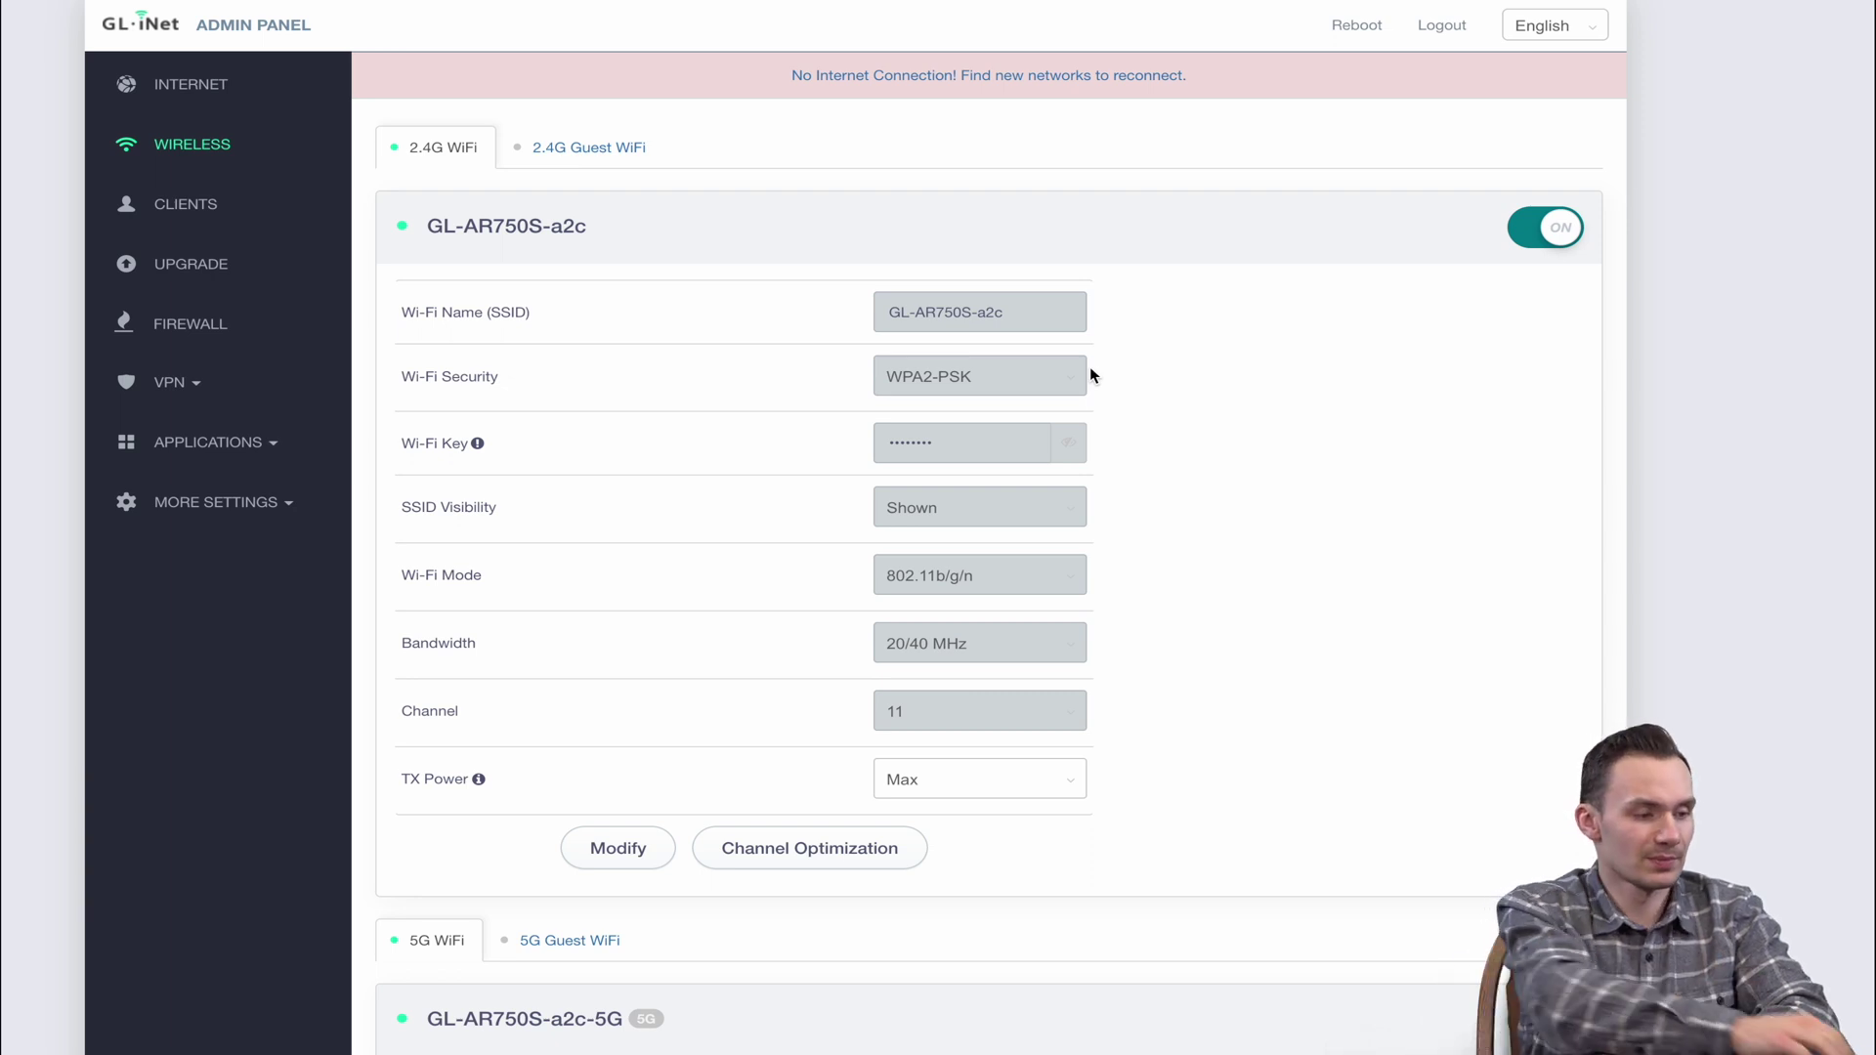
left_click(618, 848)
left_click(1007, 375)
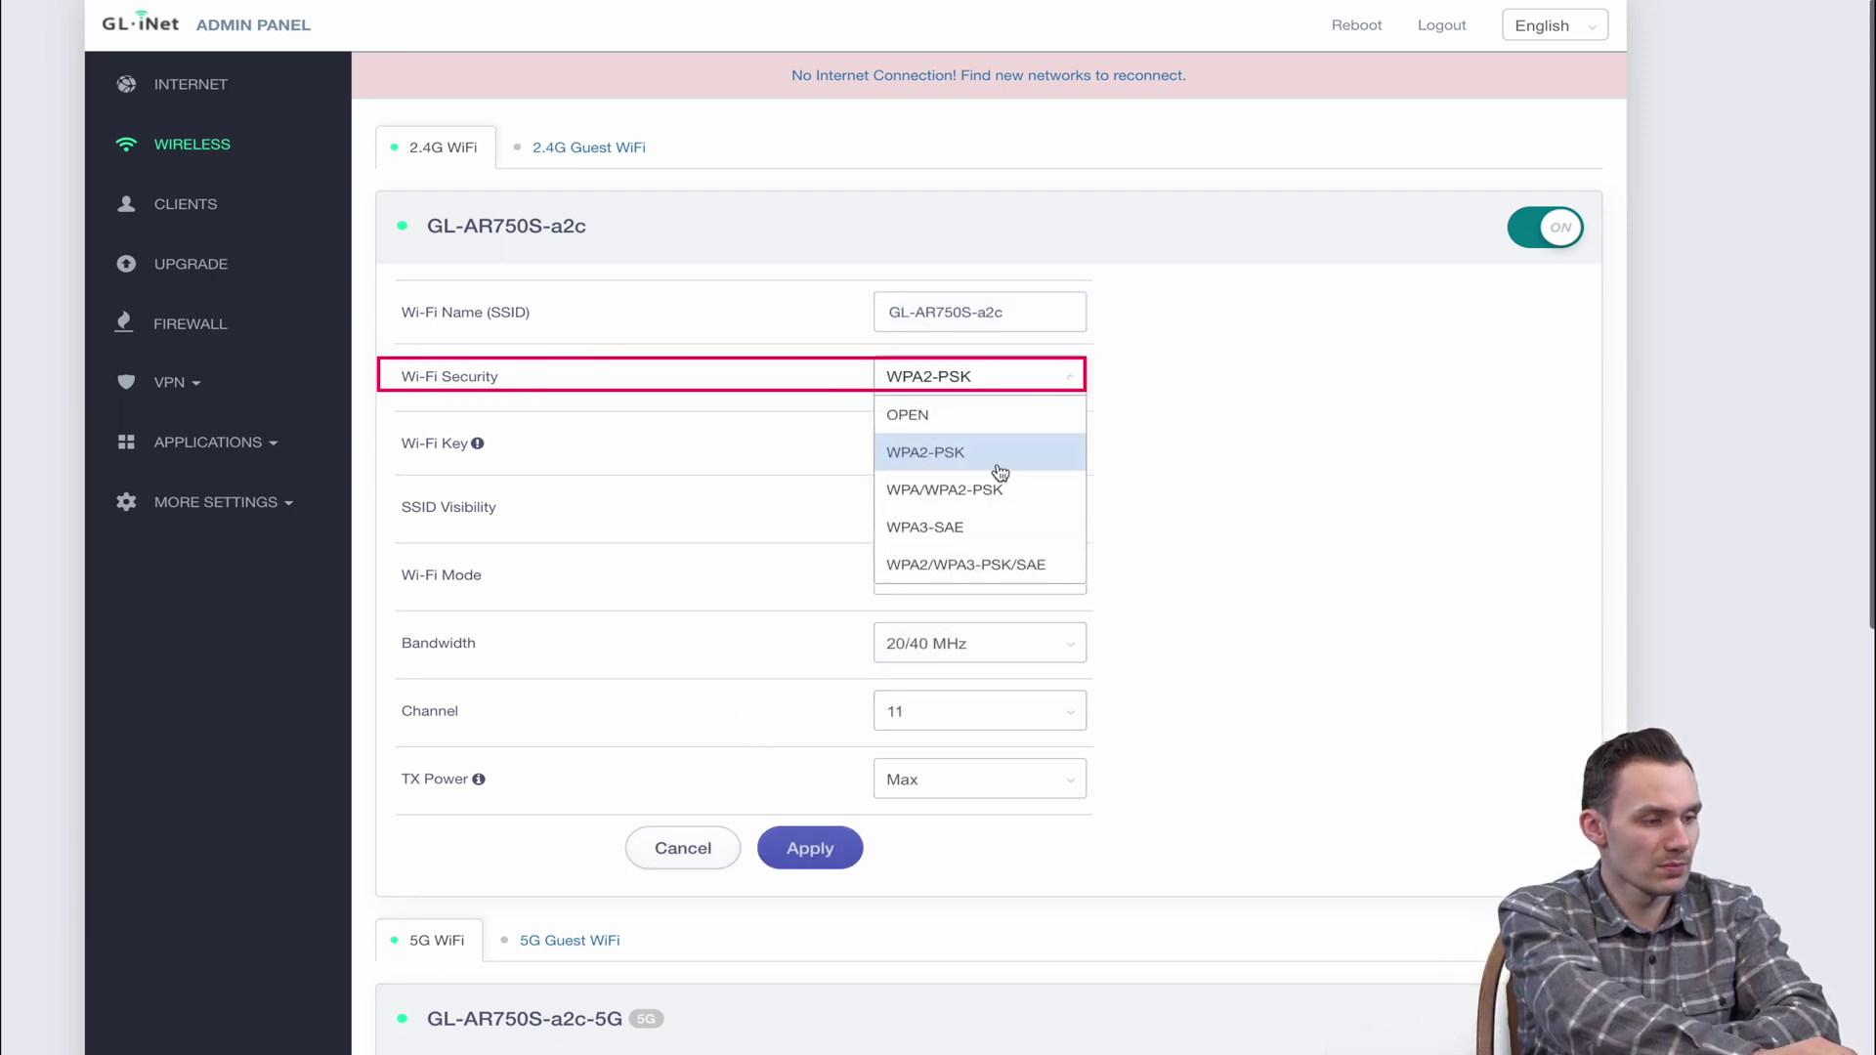
left_click(1001, 533)
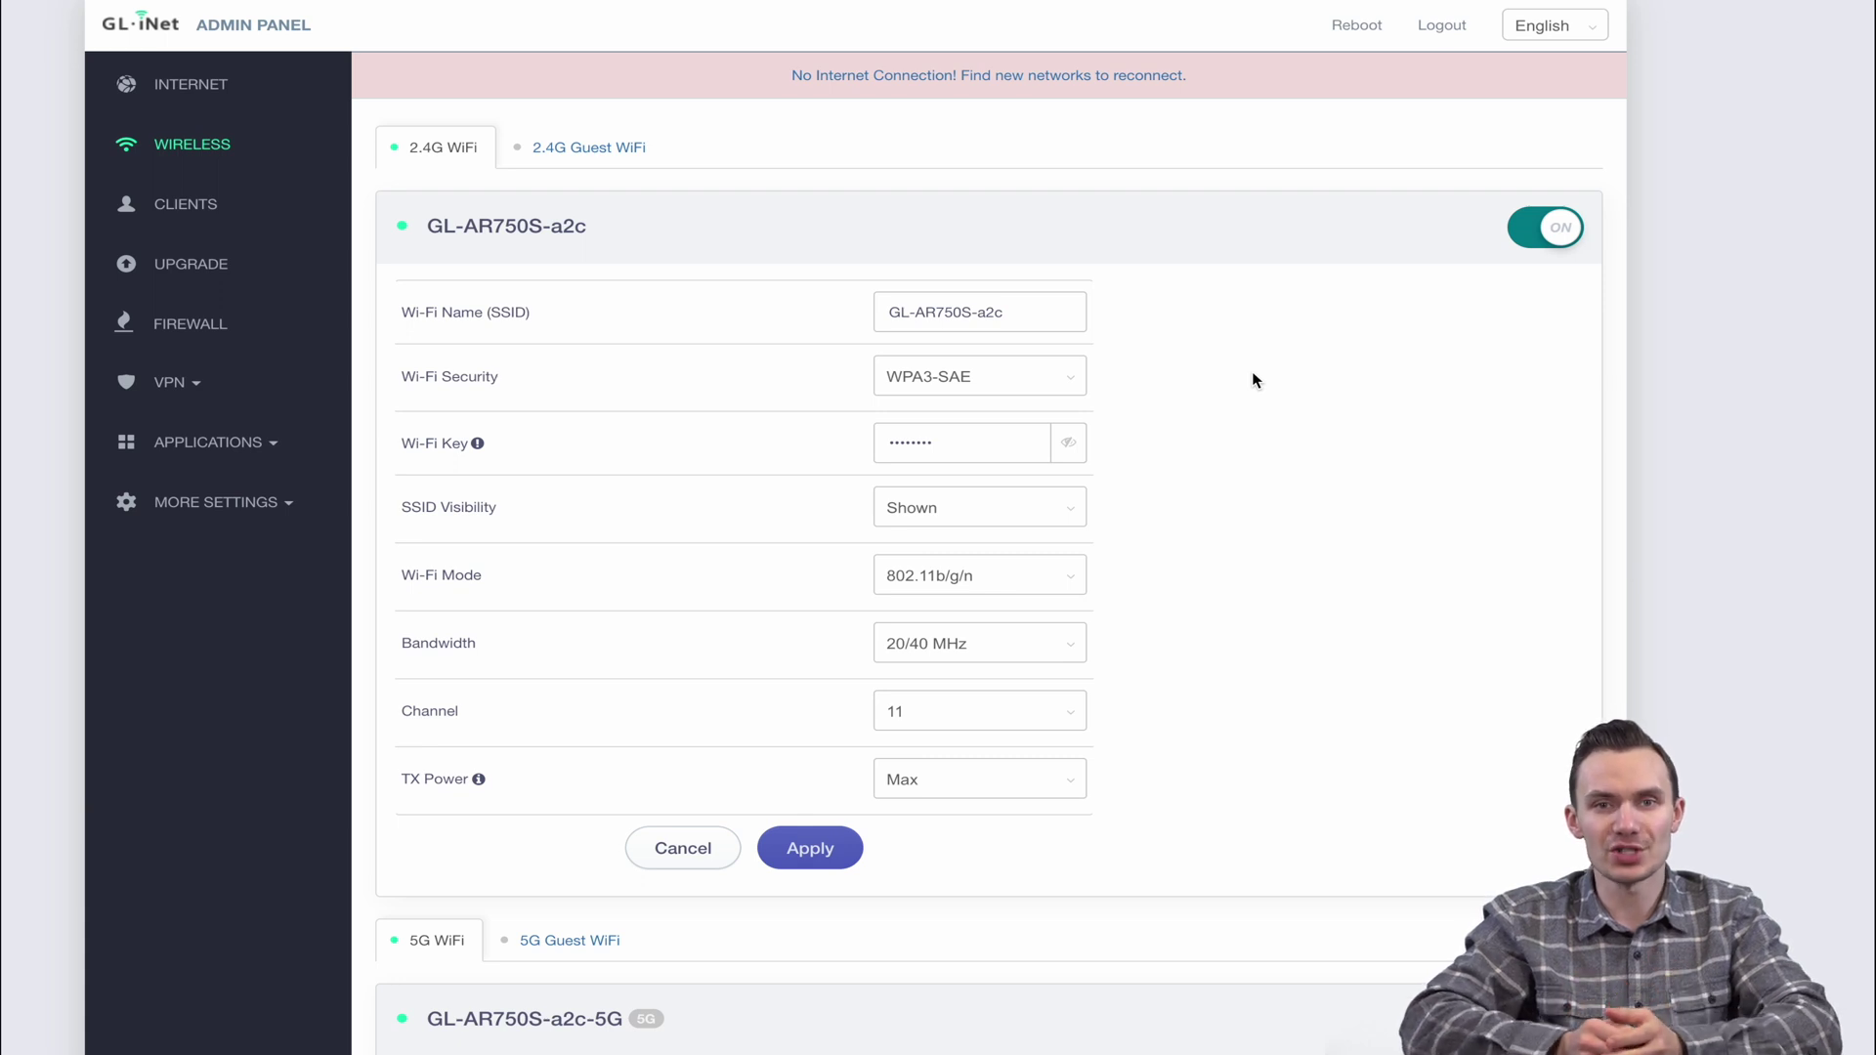
Run channel optimization on the 5G Wi-Fi, moving it to channel 48
scroll(959, 748, "down", 7)
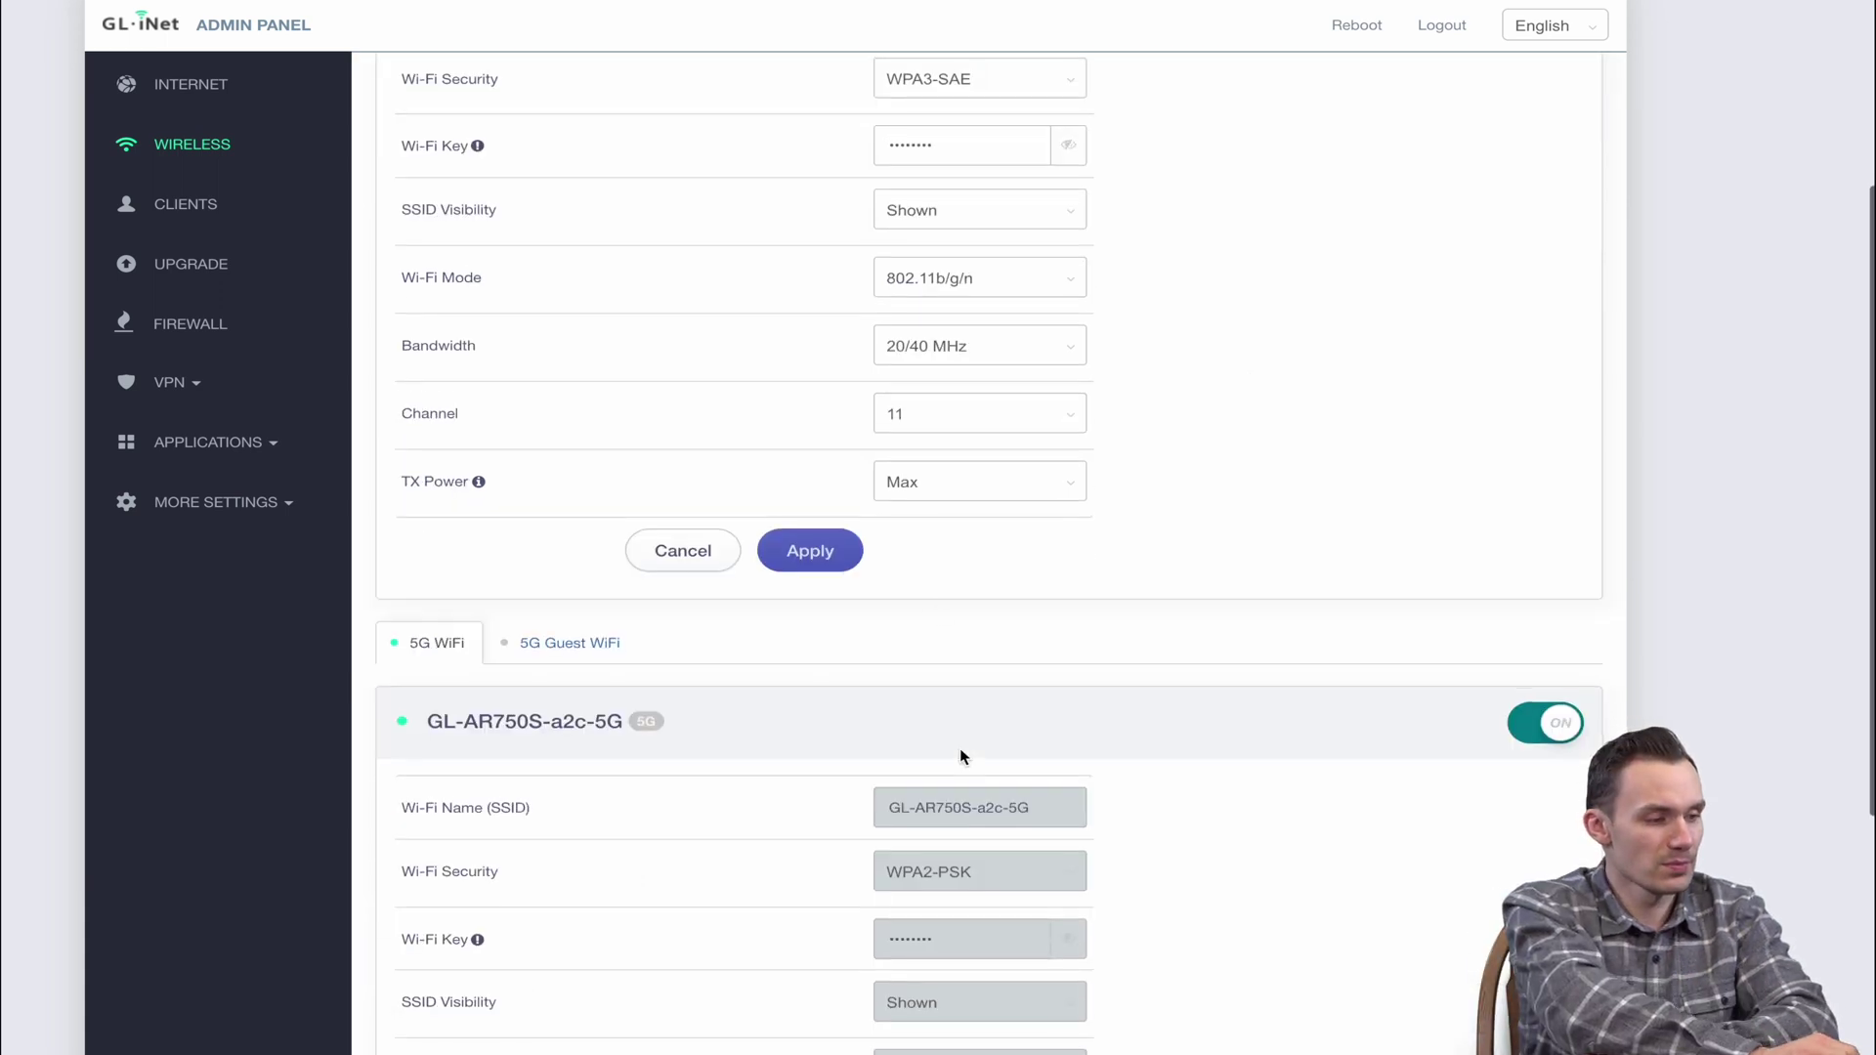
left_click(821, 958)
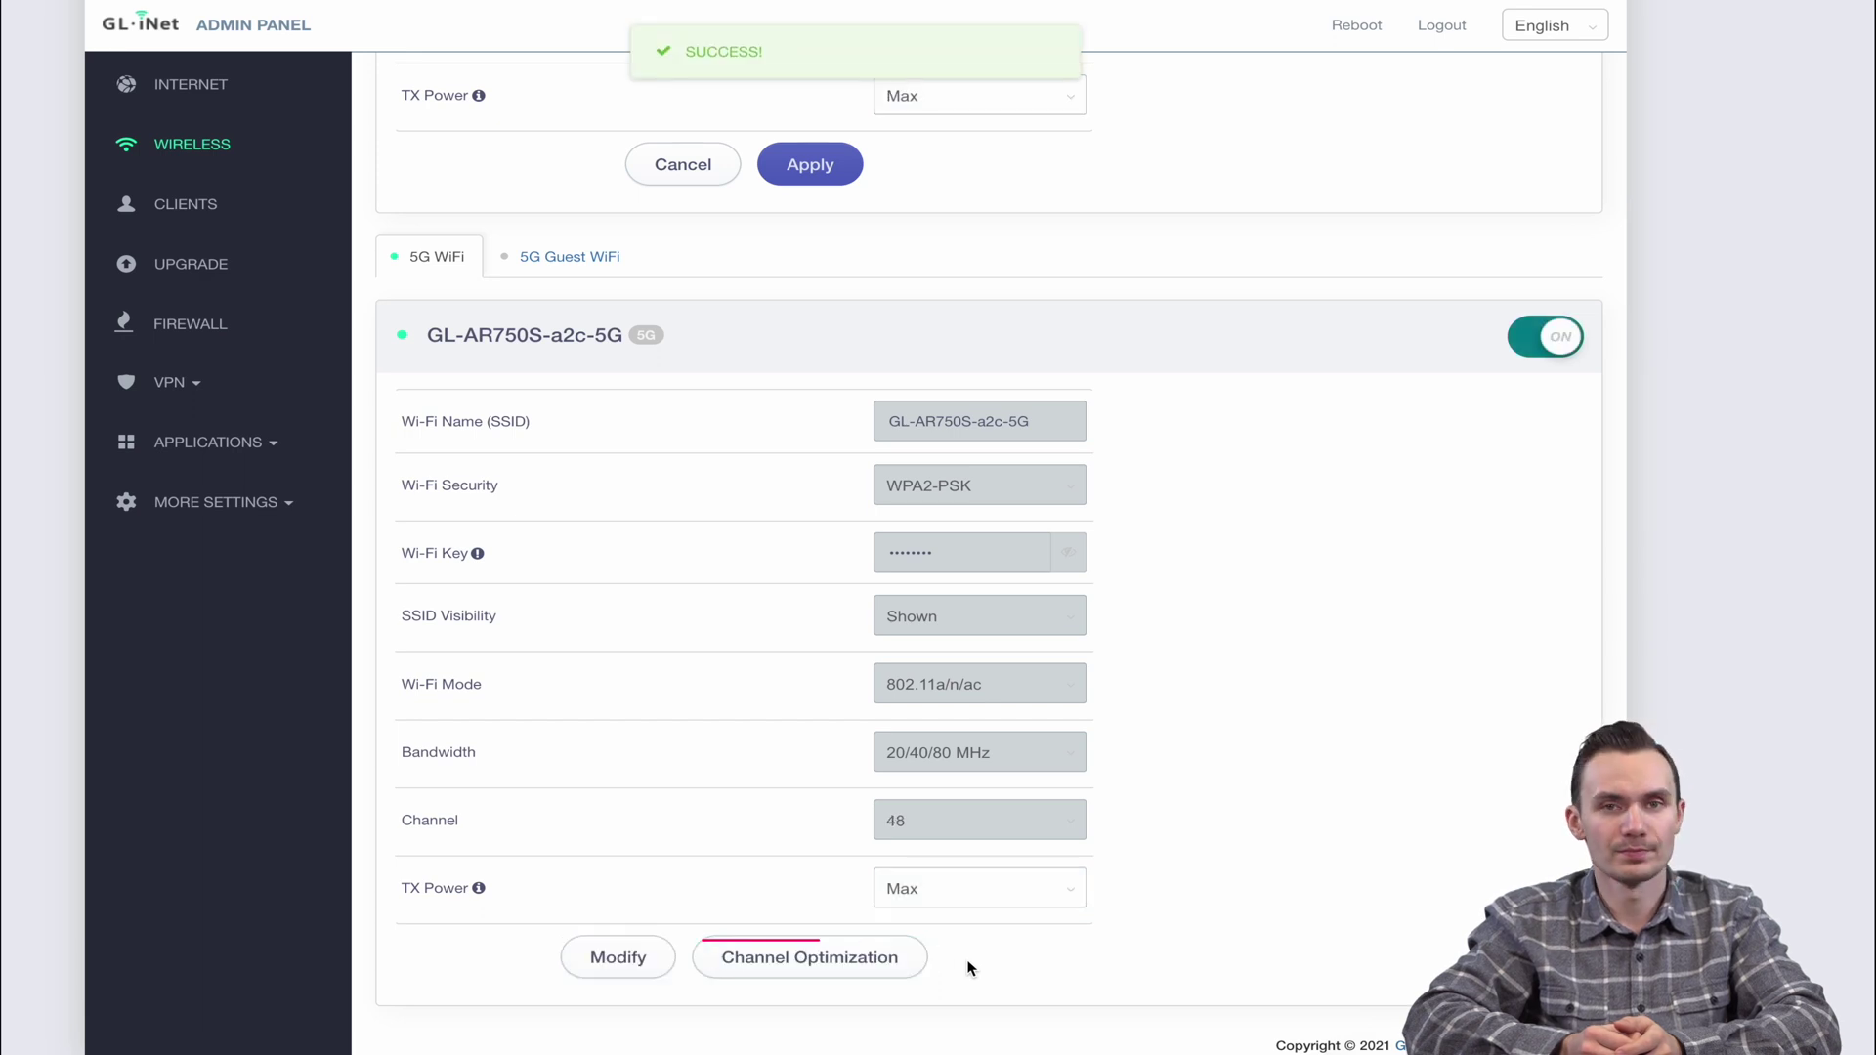
left_click(203, 202)
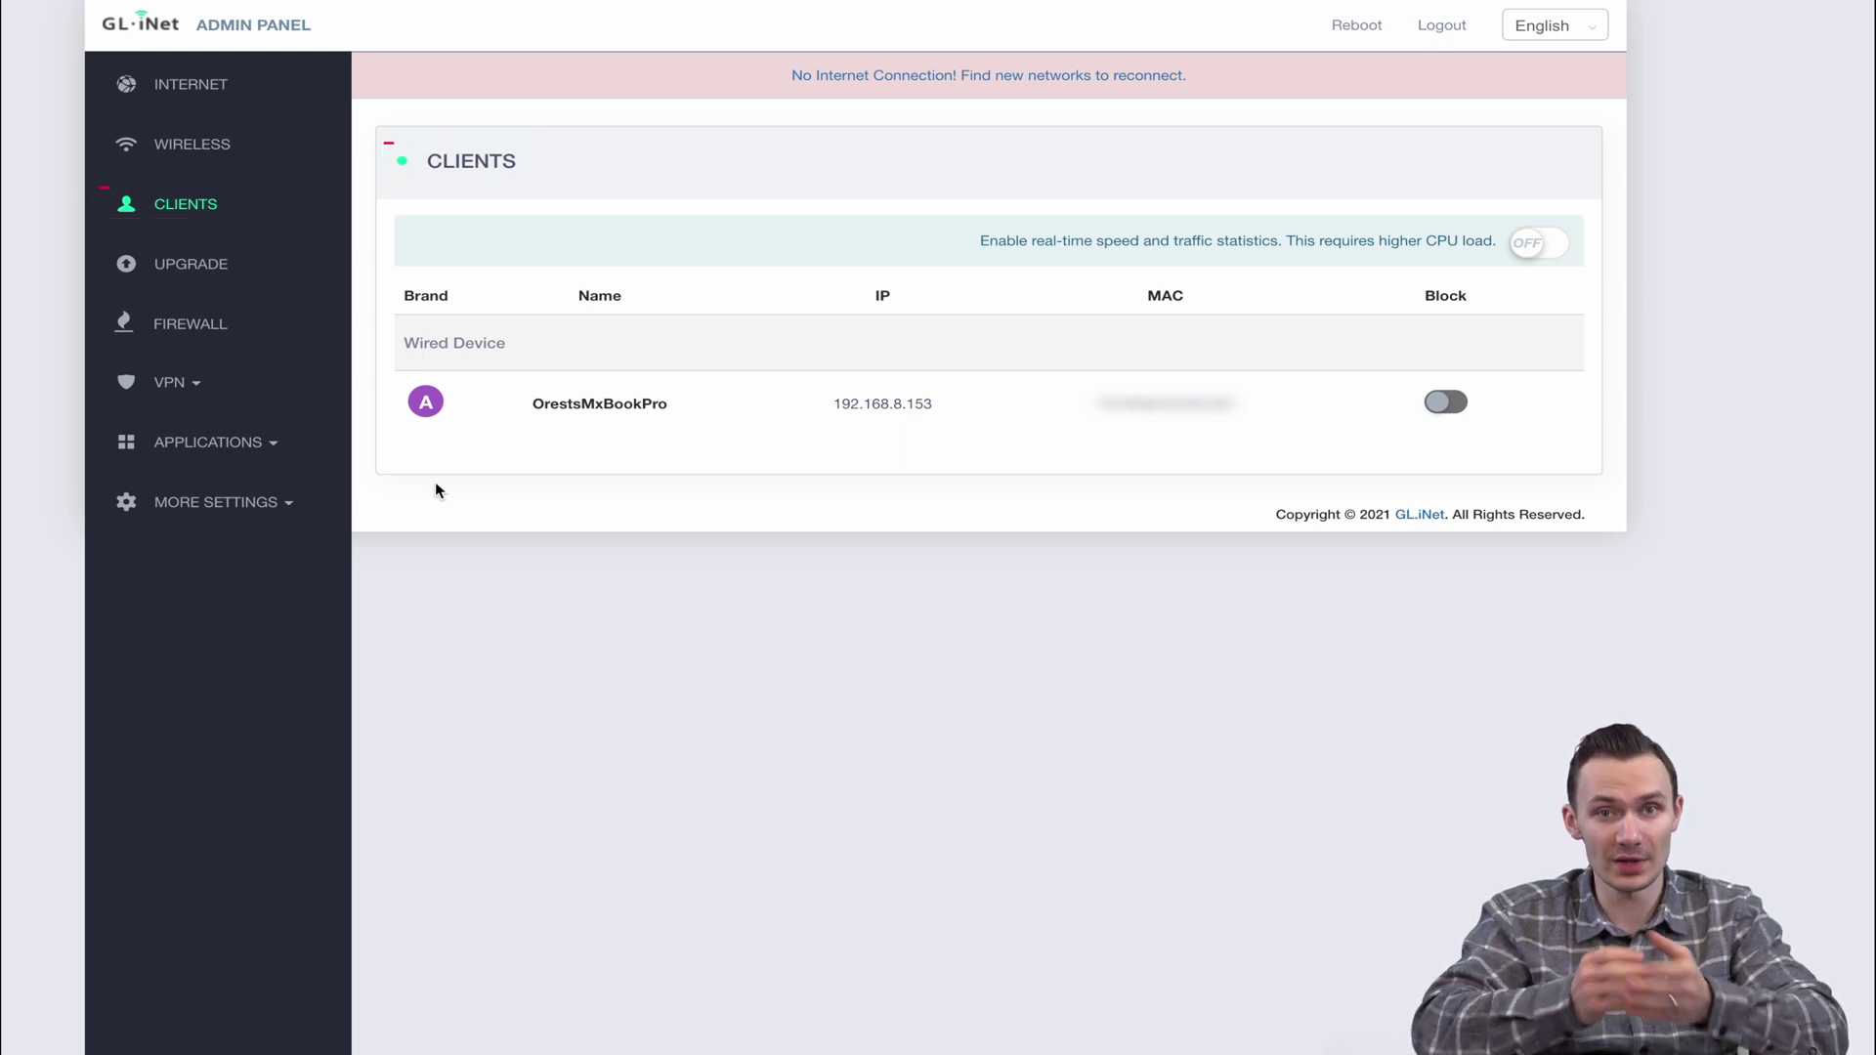
Tour the Upgrade page's online, Local Upgrade and Auto Upgrade options, then the Firewall page
left_click(208, 272)
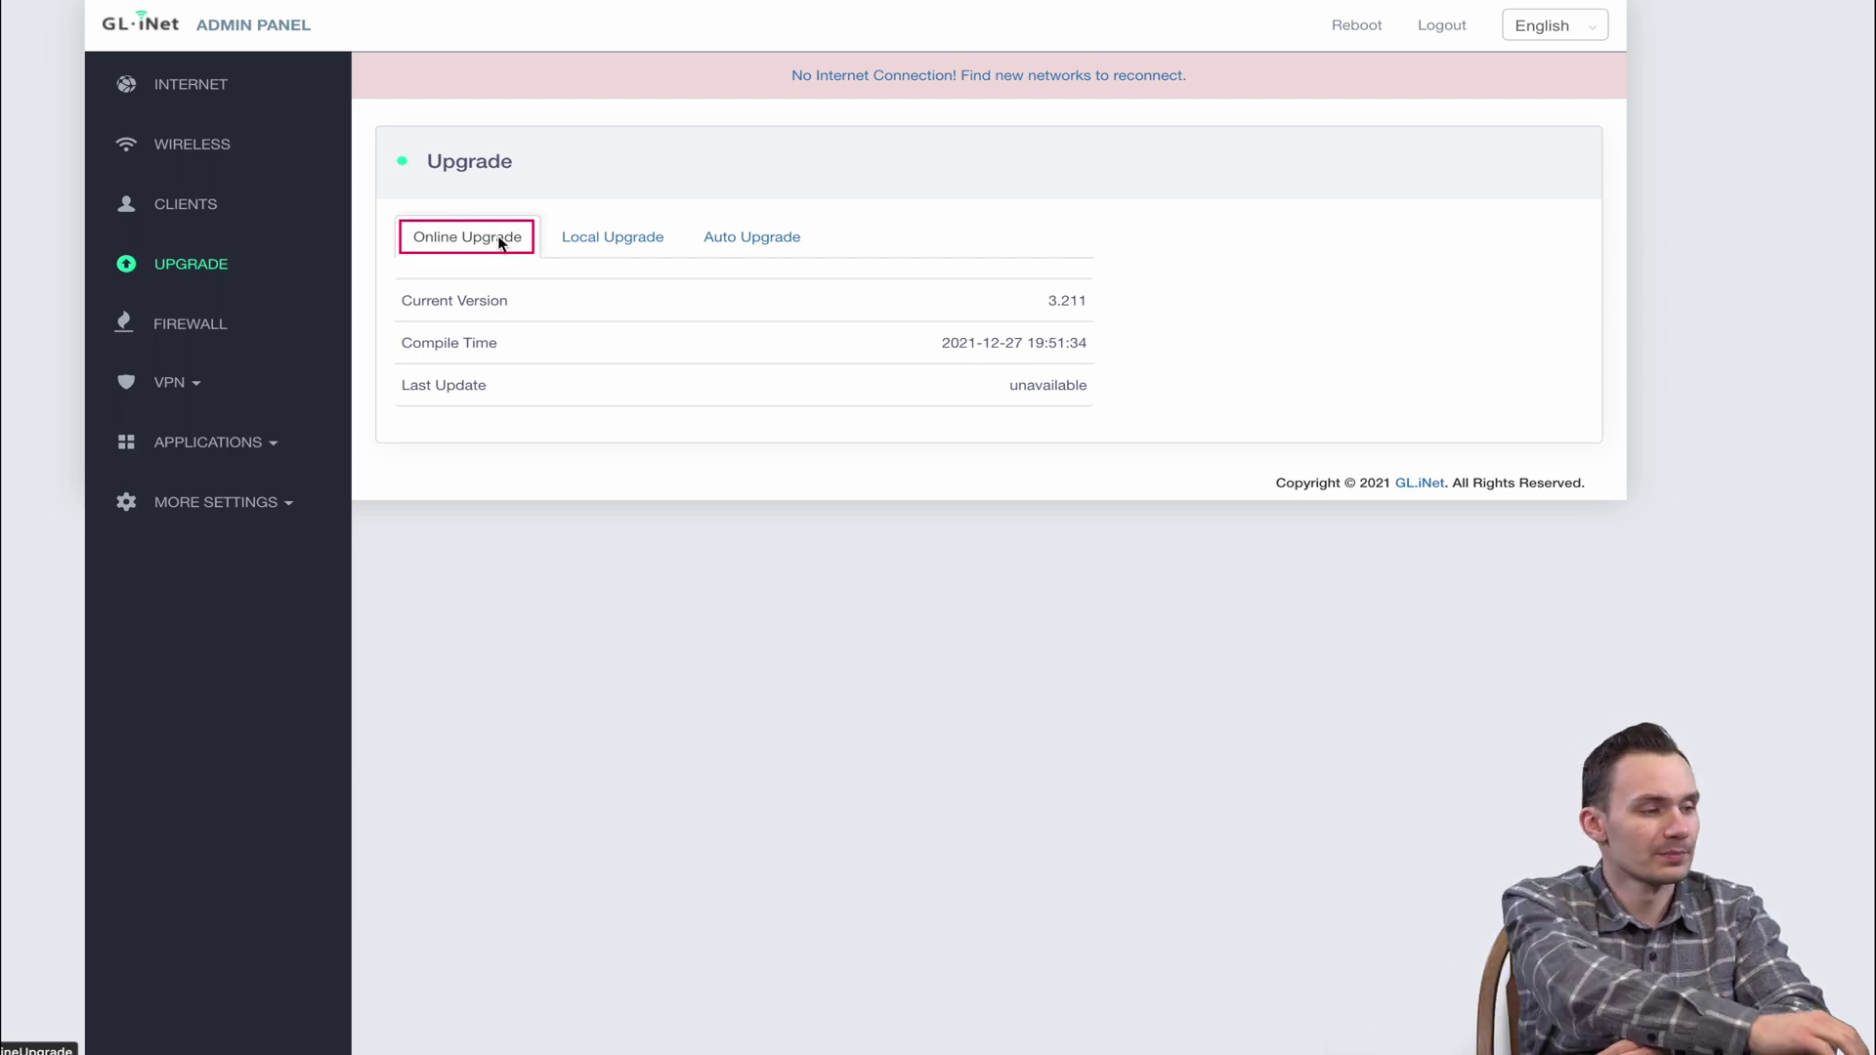
left_click(565, 244)
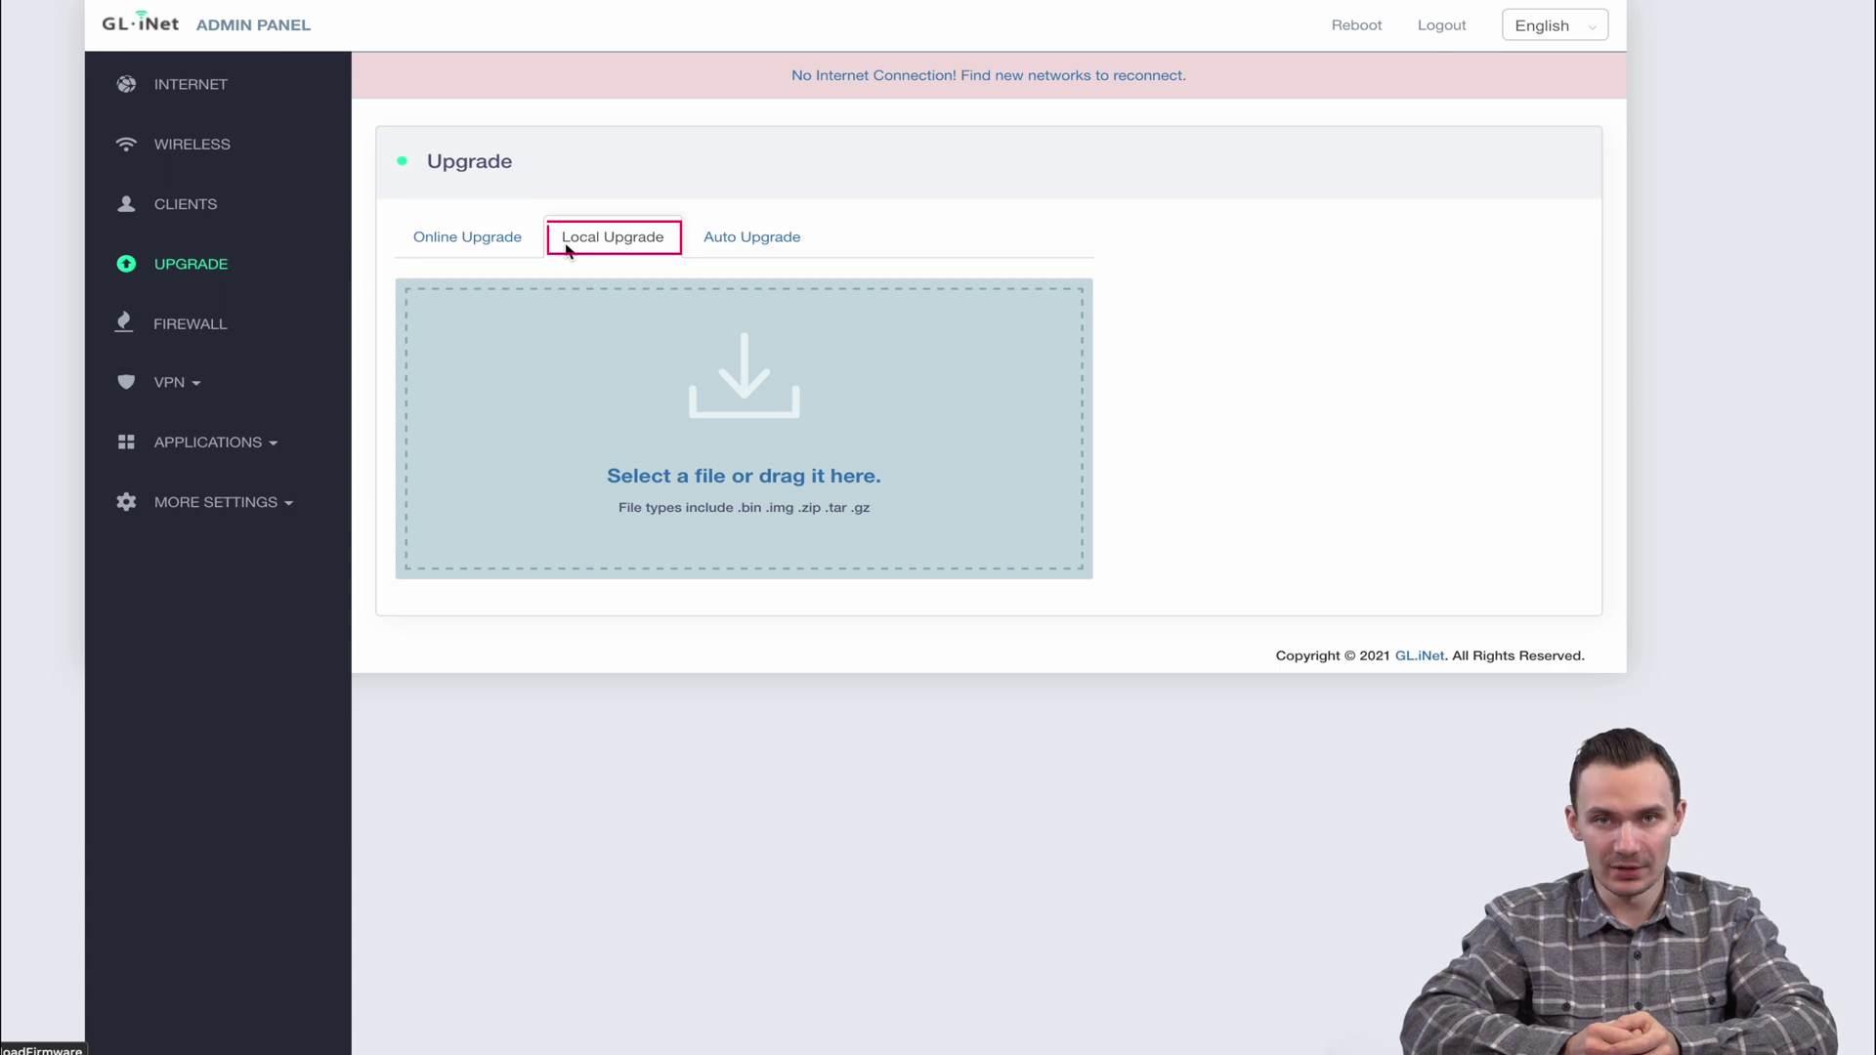
left_click(723, 252)
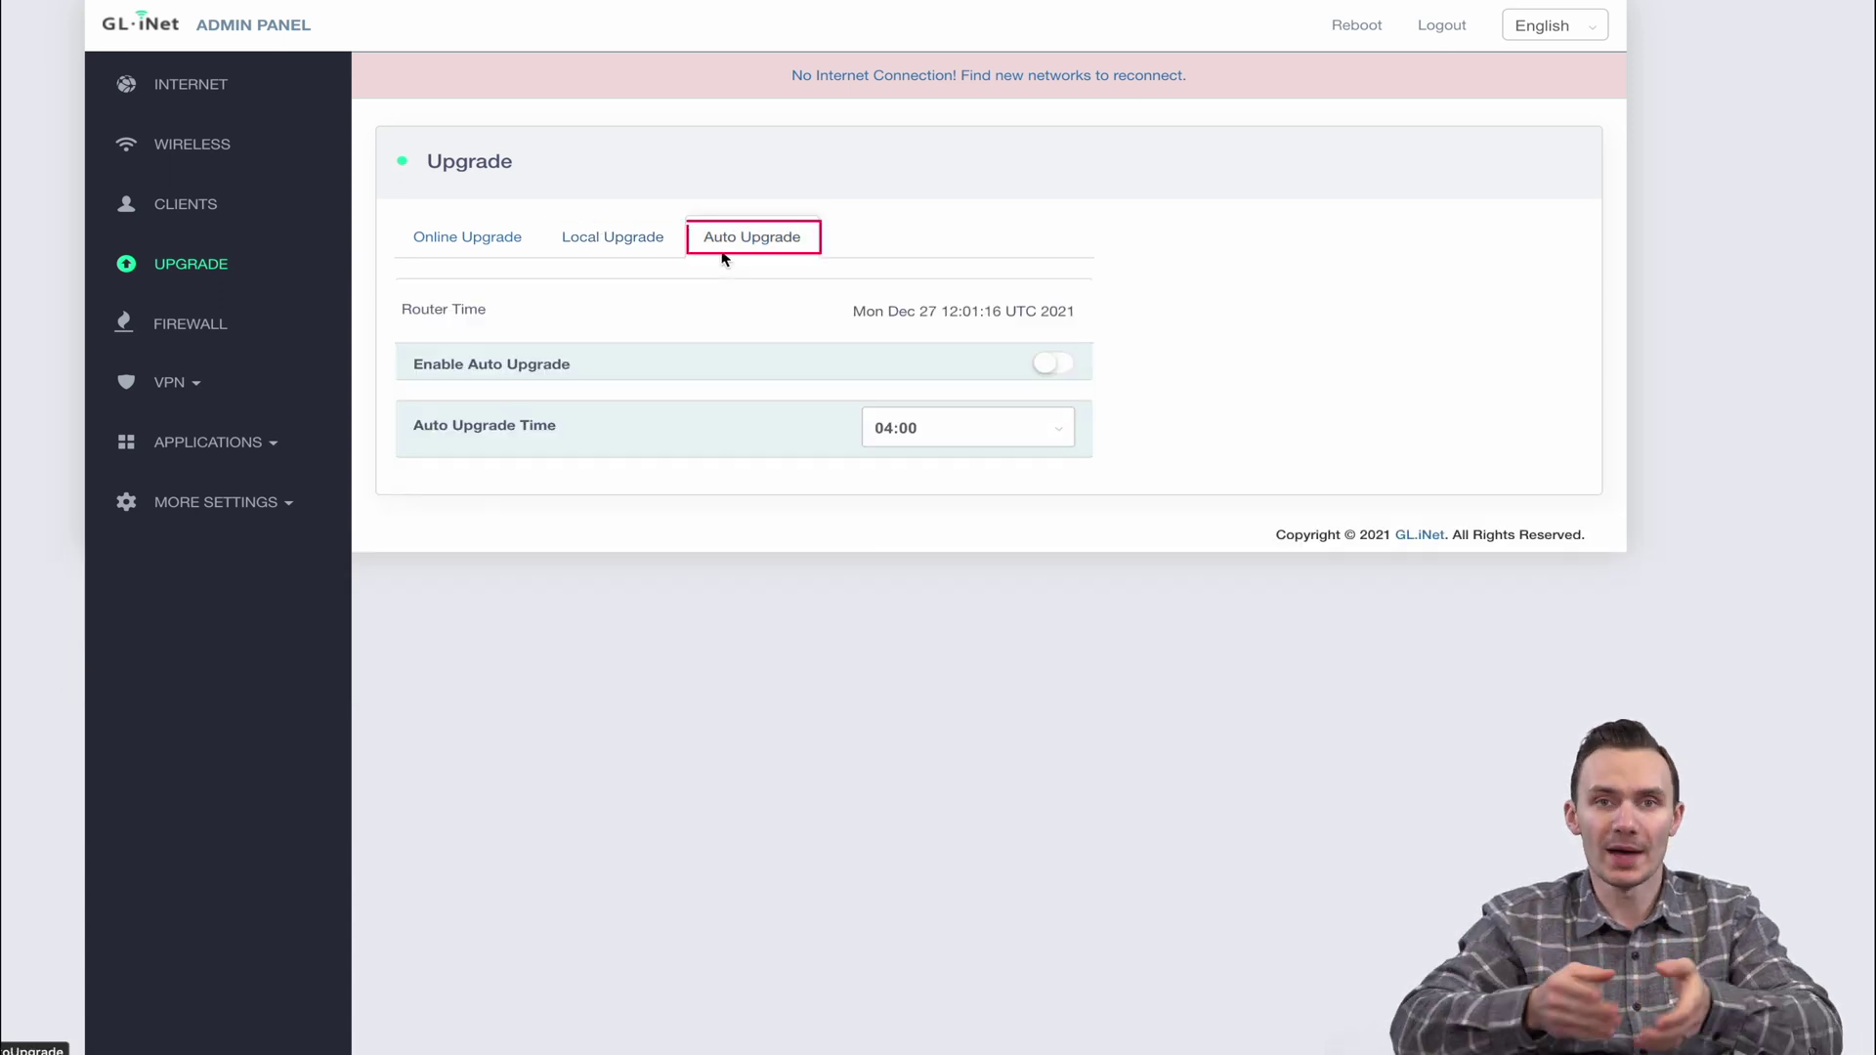
left_click(188, 323)
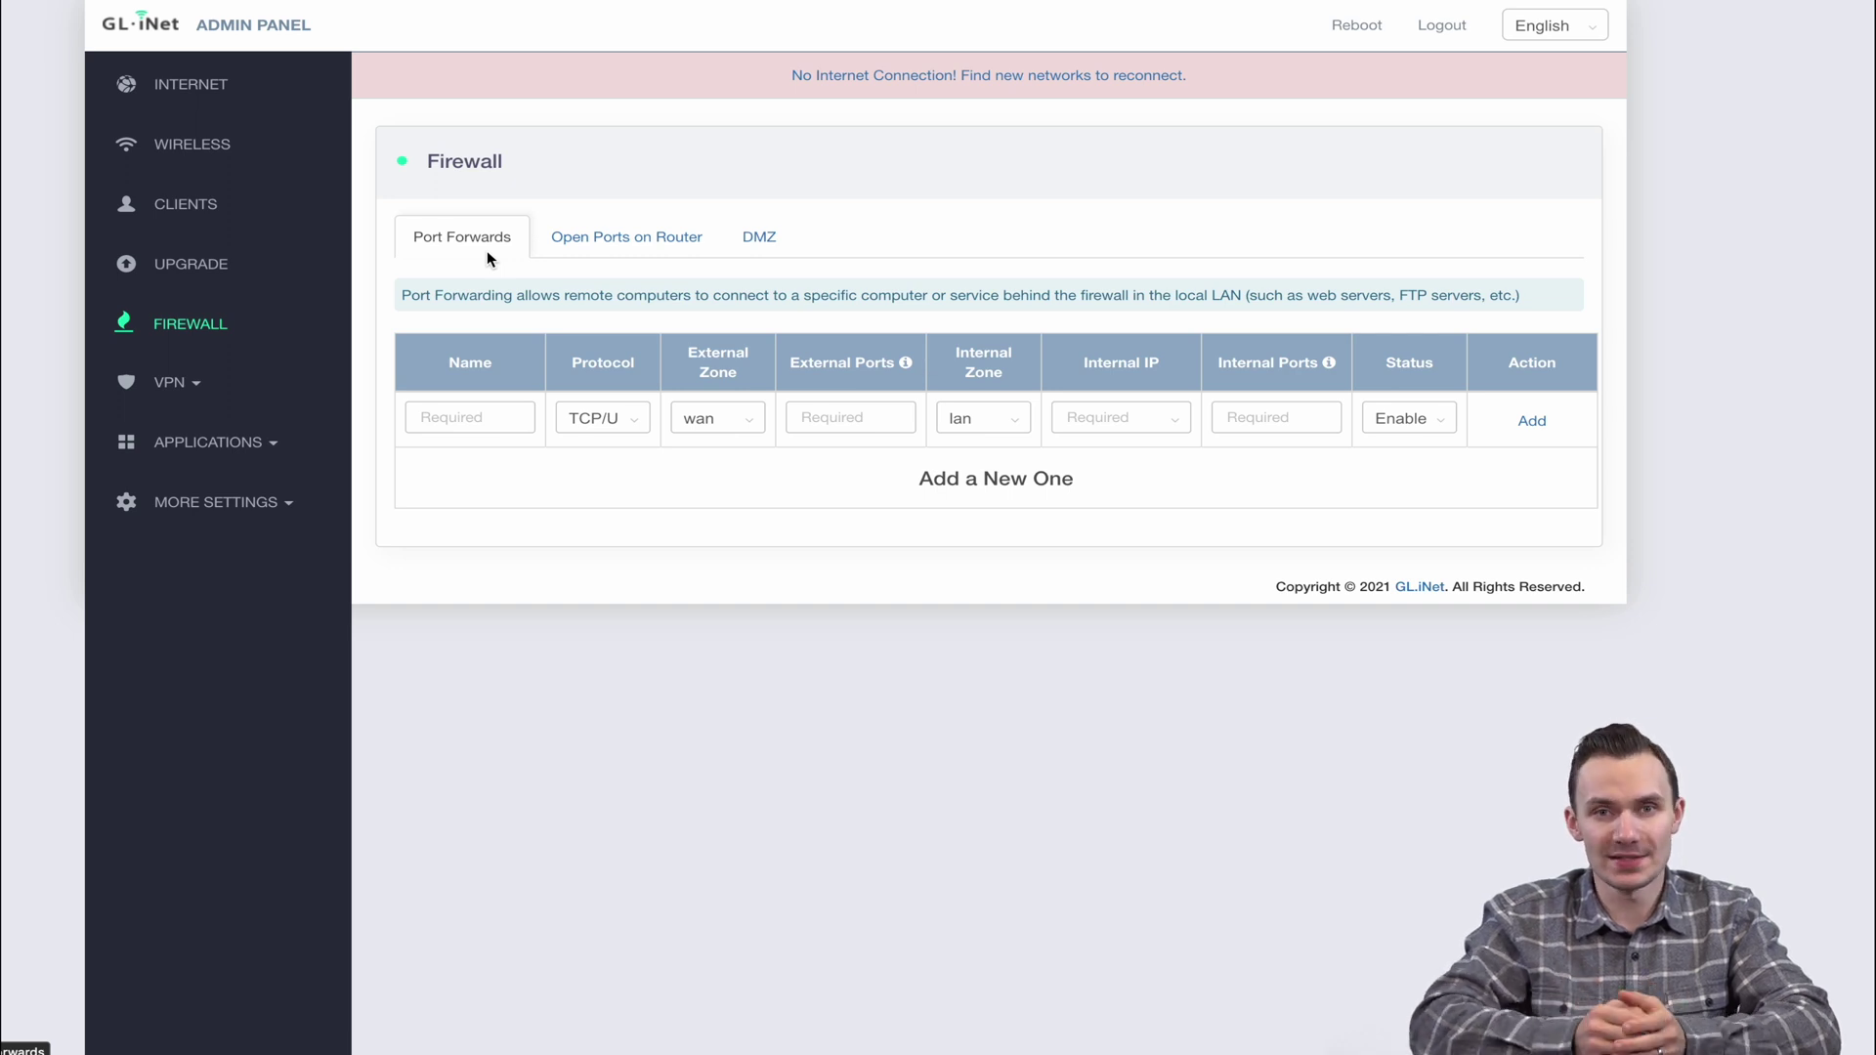
View the Firewall's DMZ and Open Ports on Router tabs, then expand the VPN menu
left_click(759, 238)
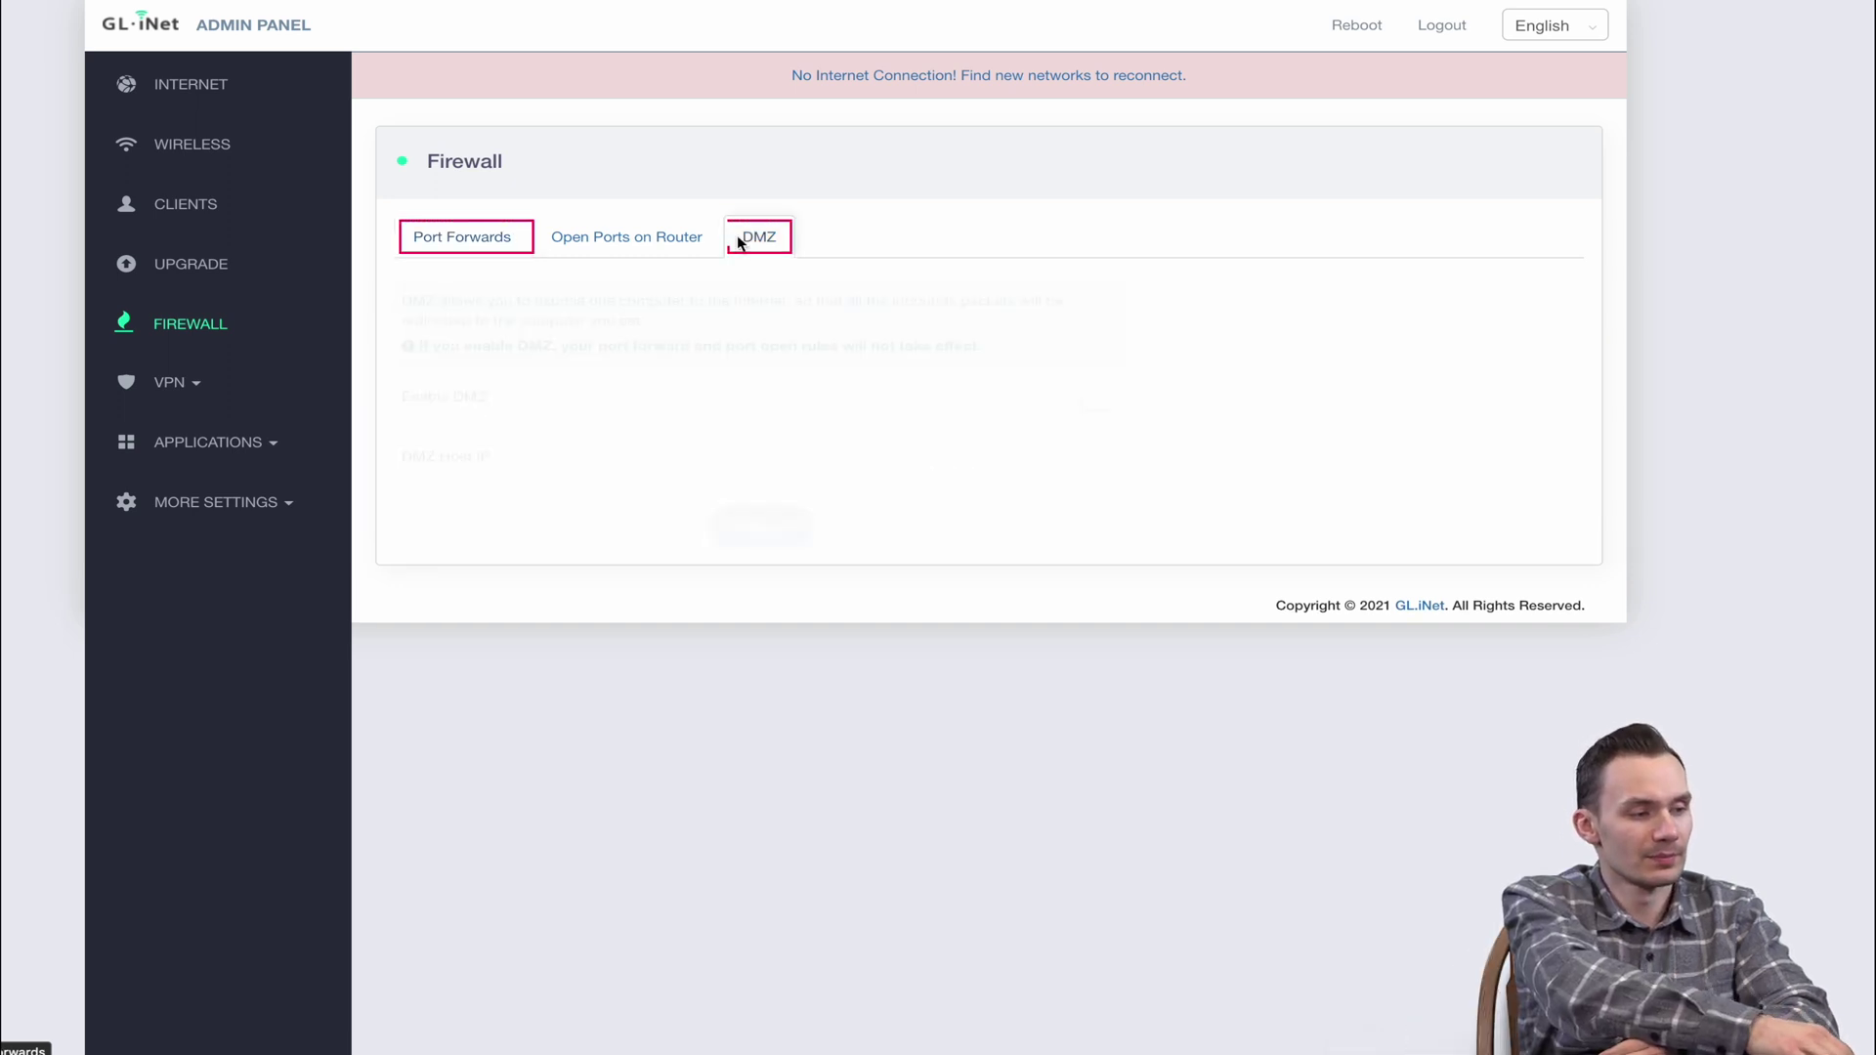
left_click(657, 249)
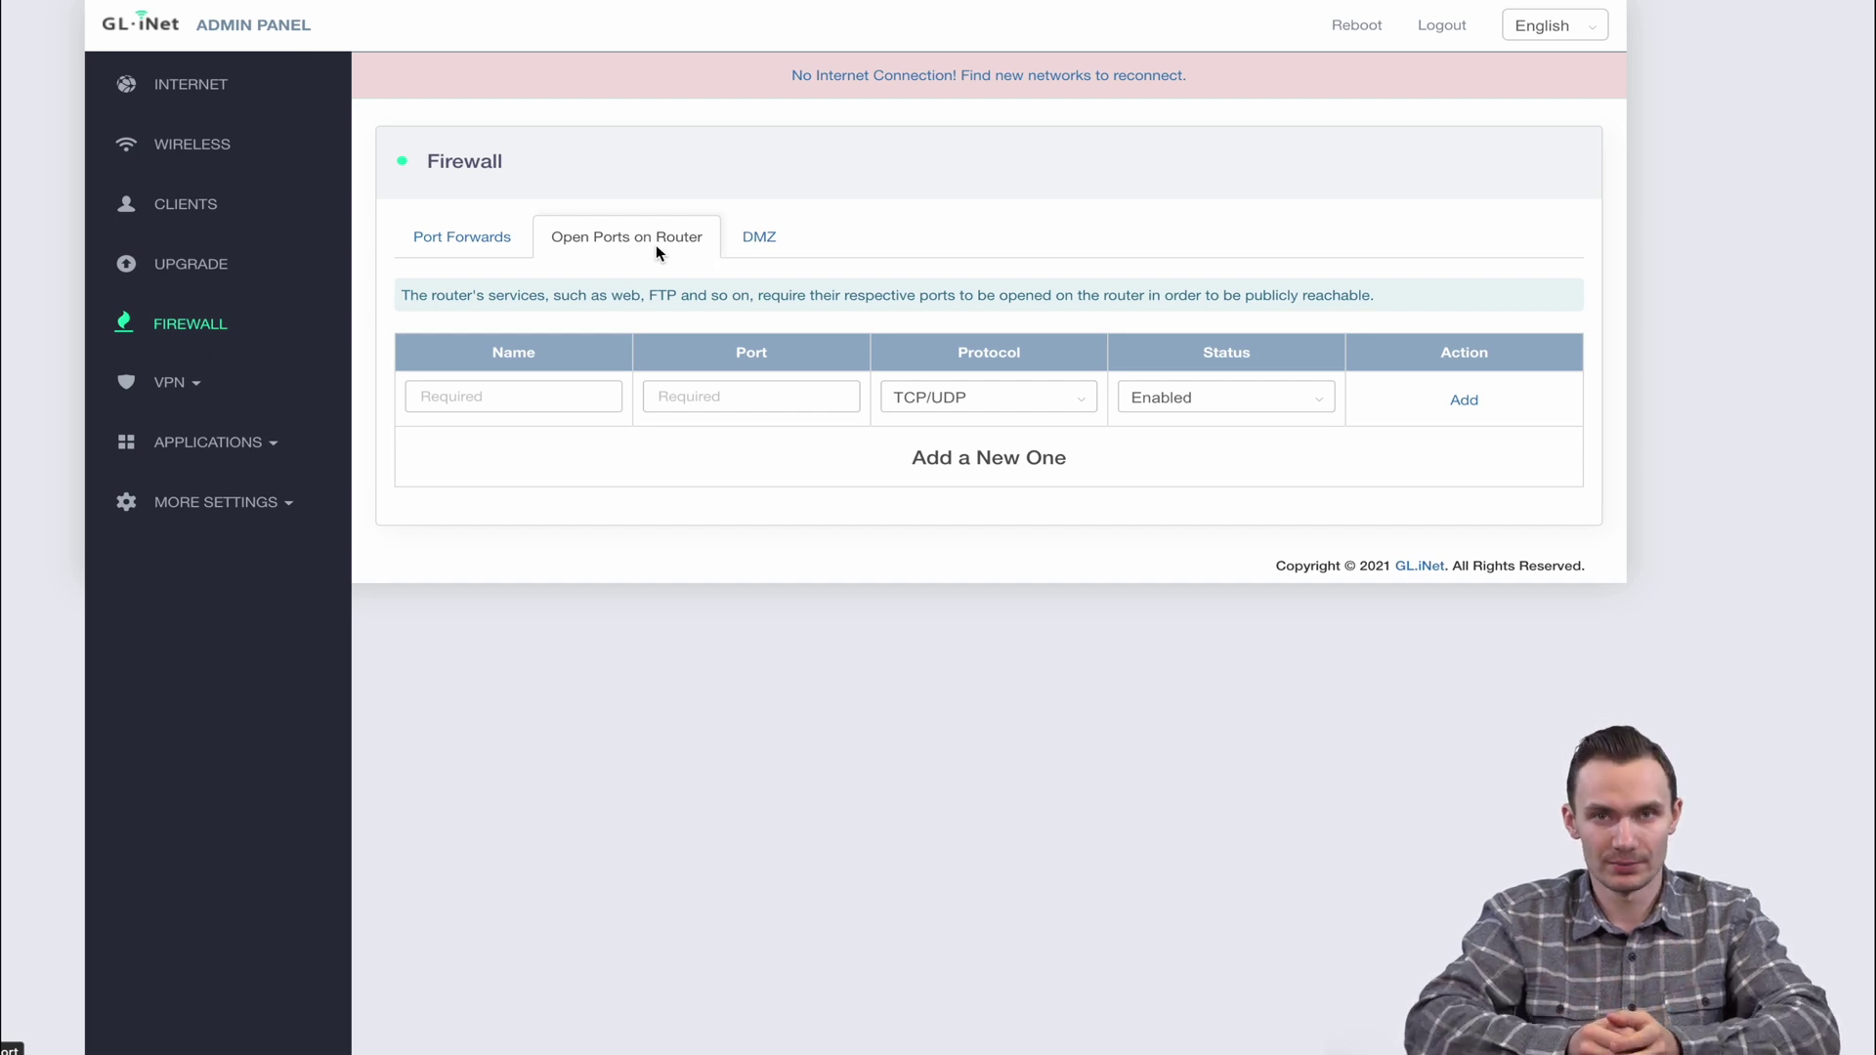
left_click(172, 386)
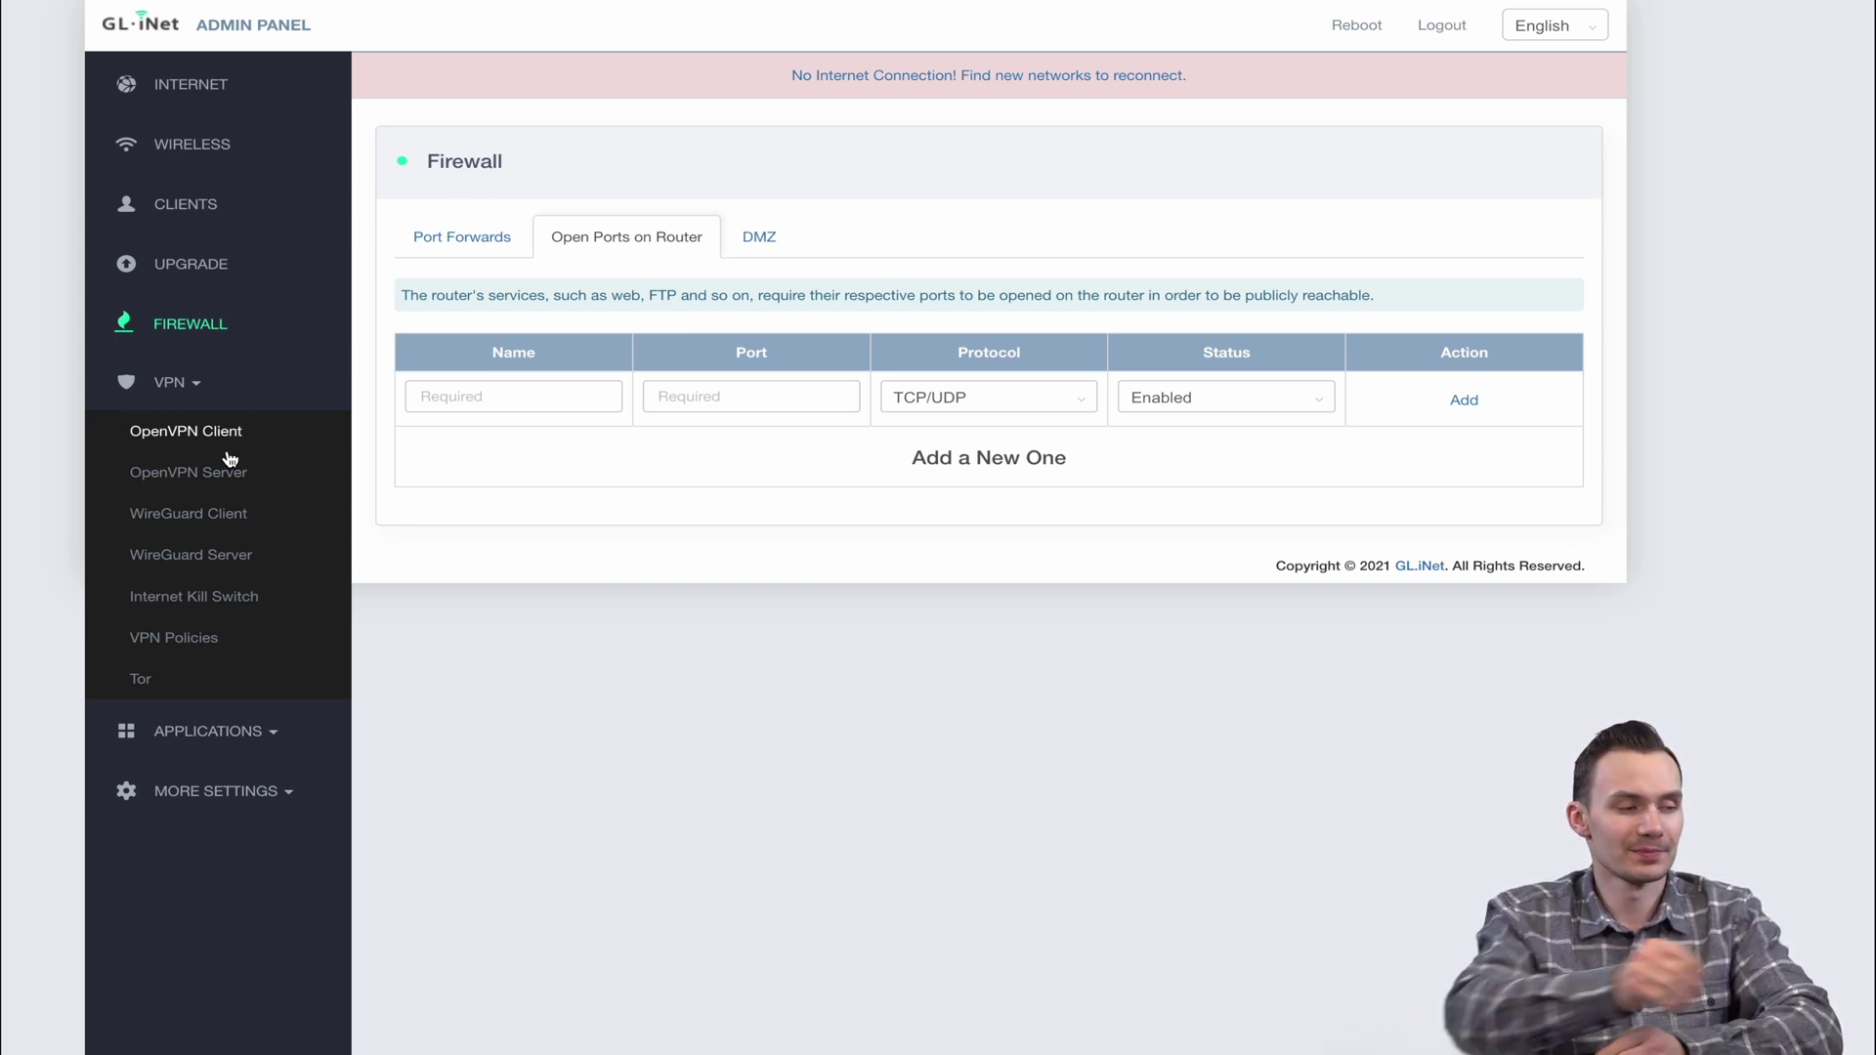
Browse the OpenVPN Client, OpenVPN Server and WireGuard Client pages
left_click(228, 452)
left_click(230, 477)
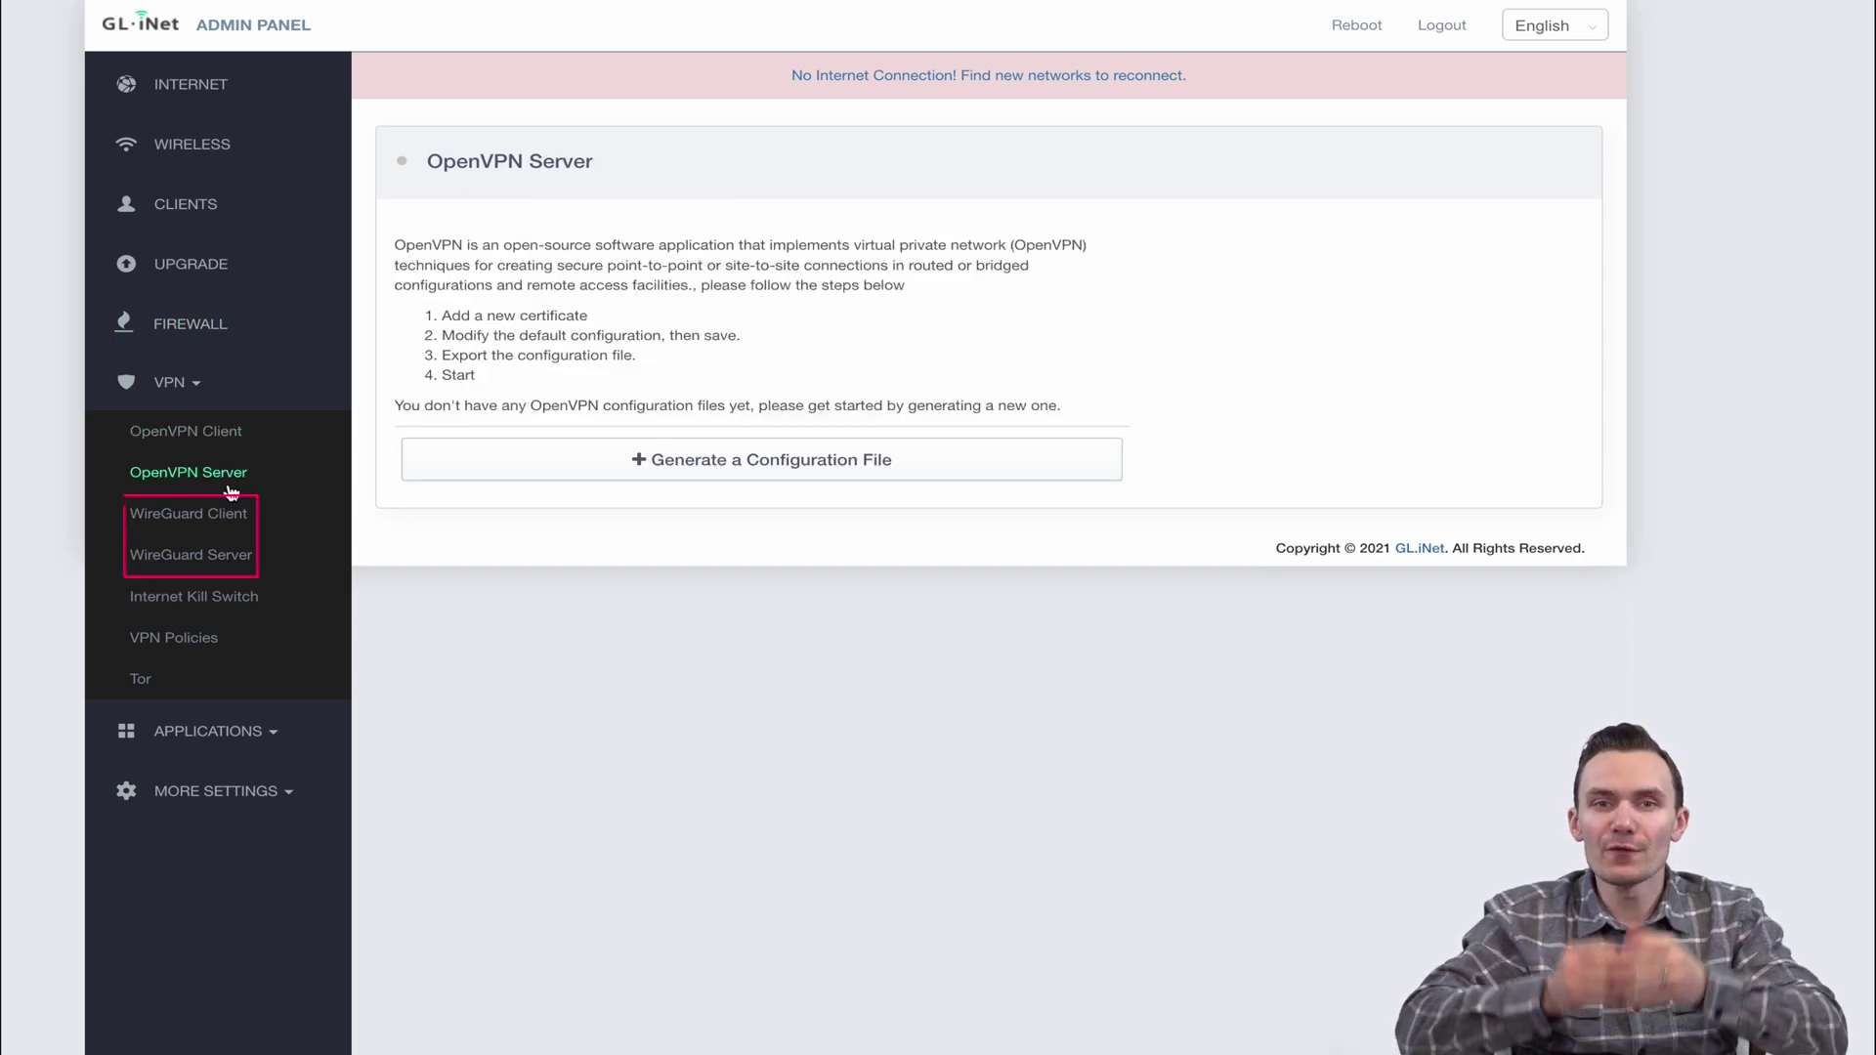
left_click(226, 515)
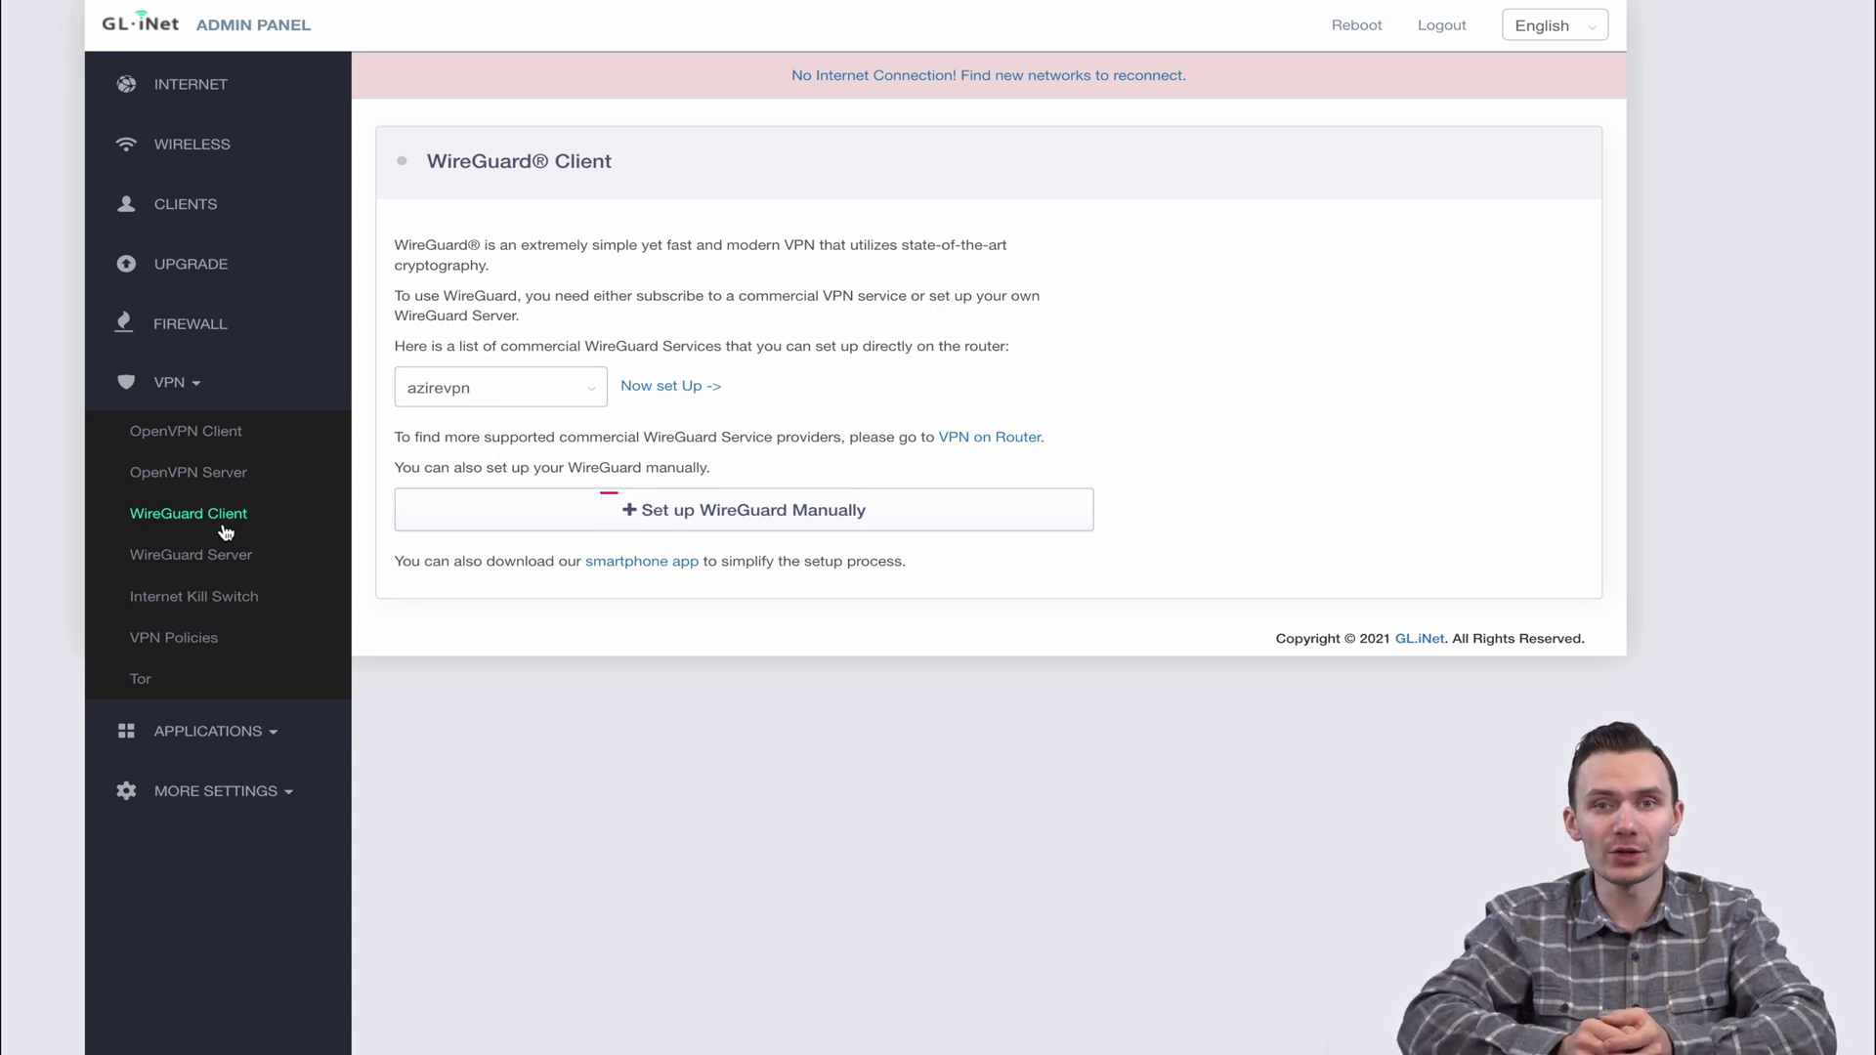
Look through the manual WireGuard client setup form's tabs, cancel it, and open WireGuard Server
left_click(428, 509)
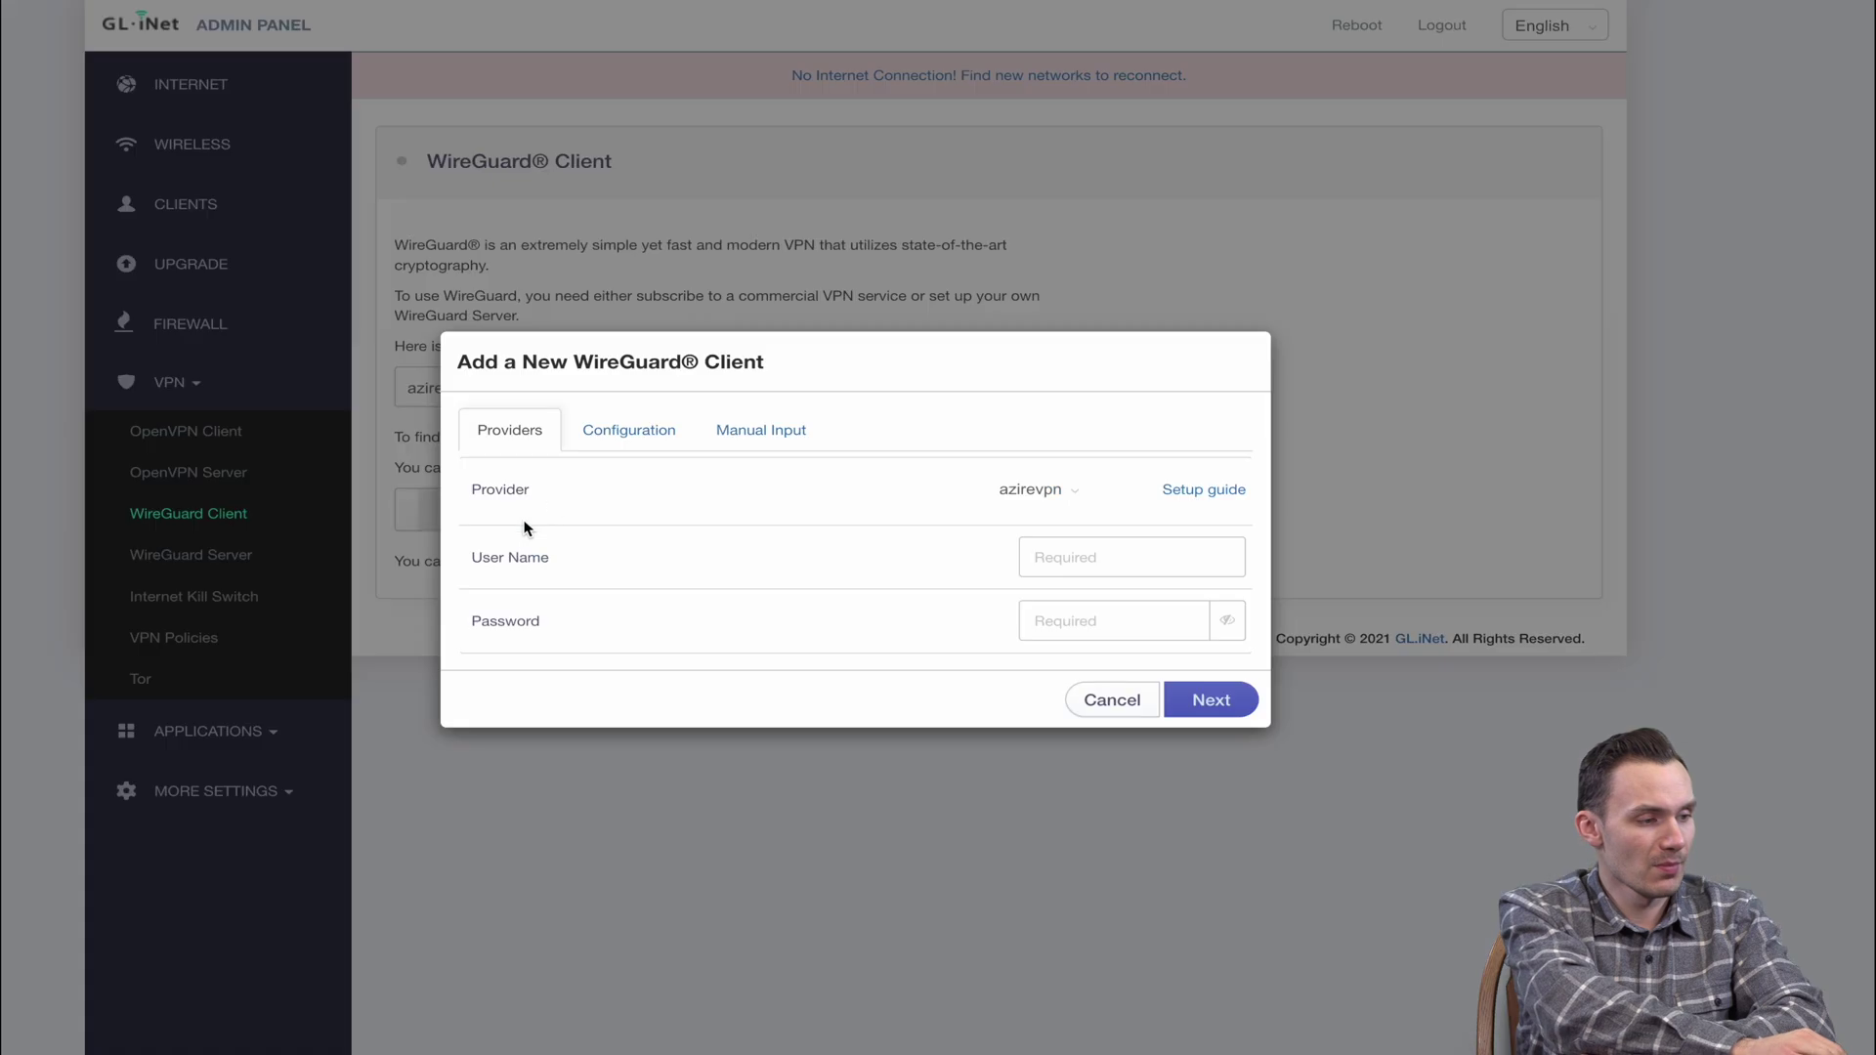
left_click(592, 430)
left_click(748, 390)
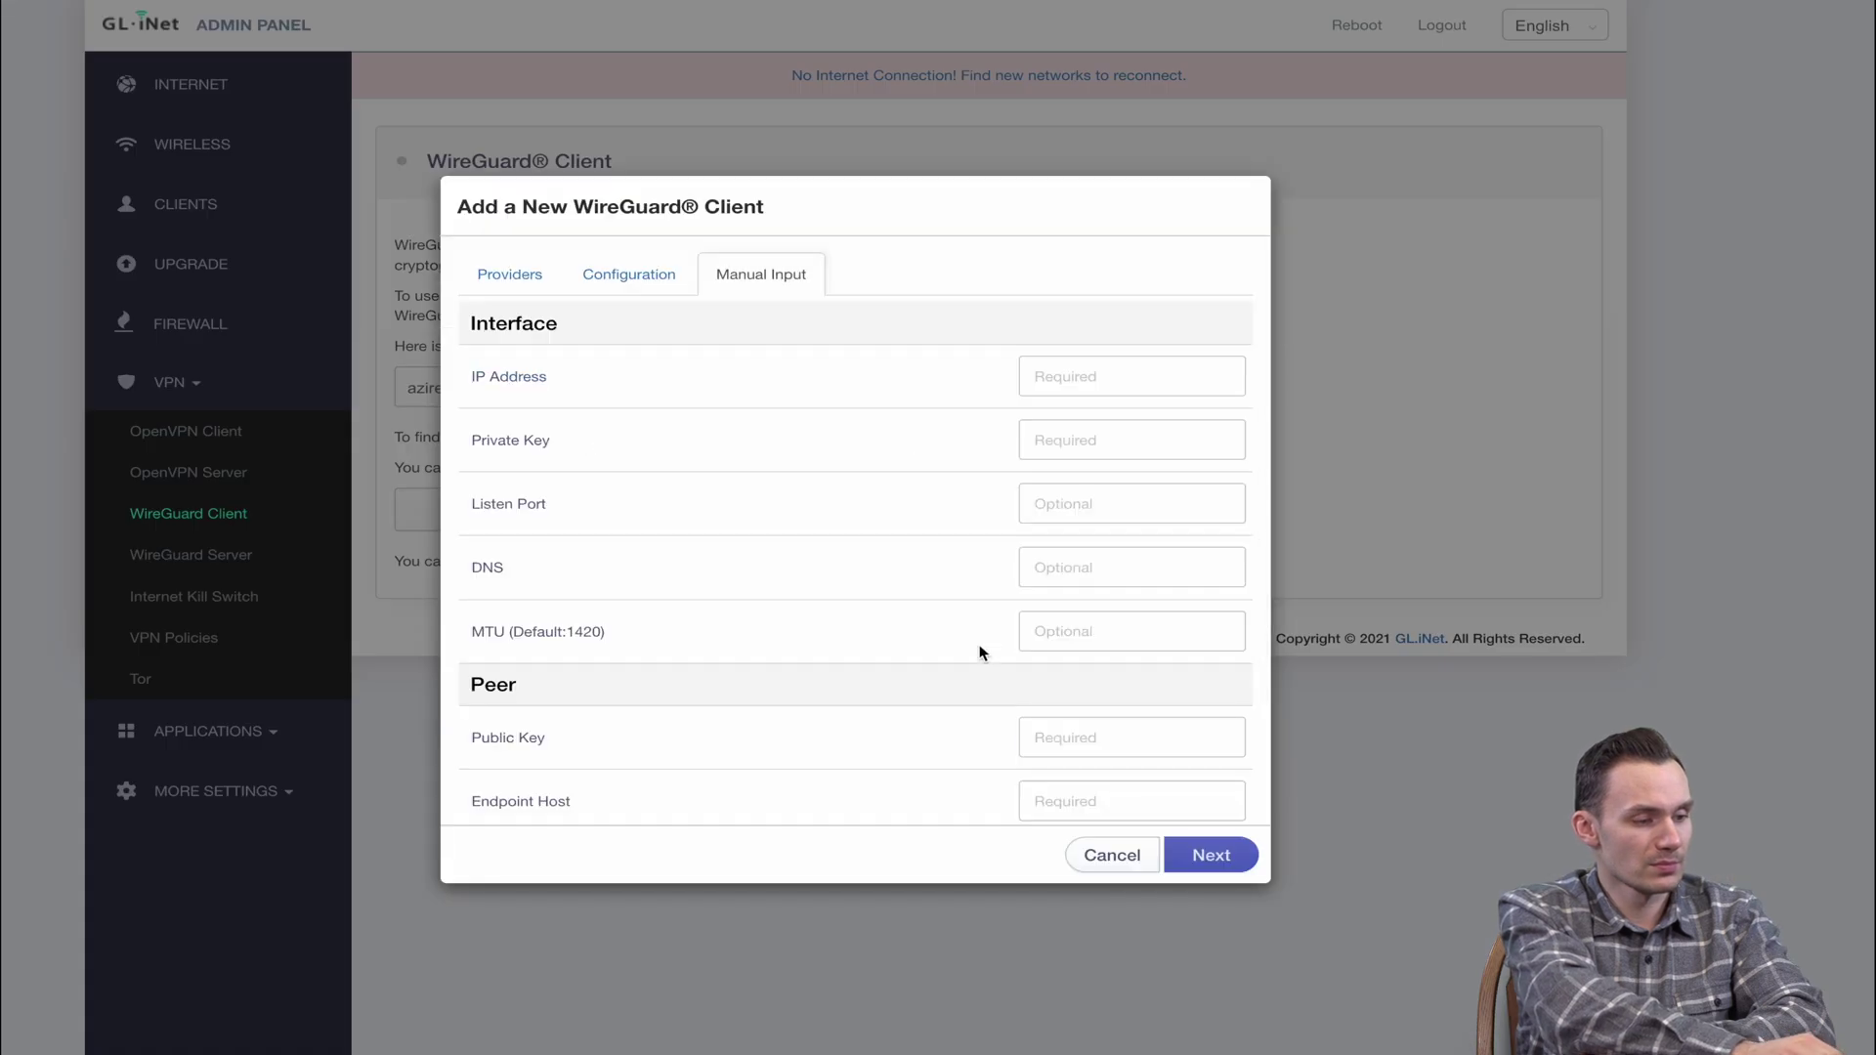
left_click(1110, 866)
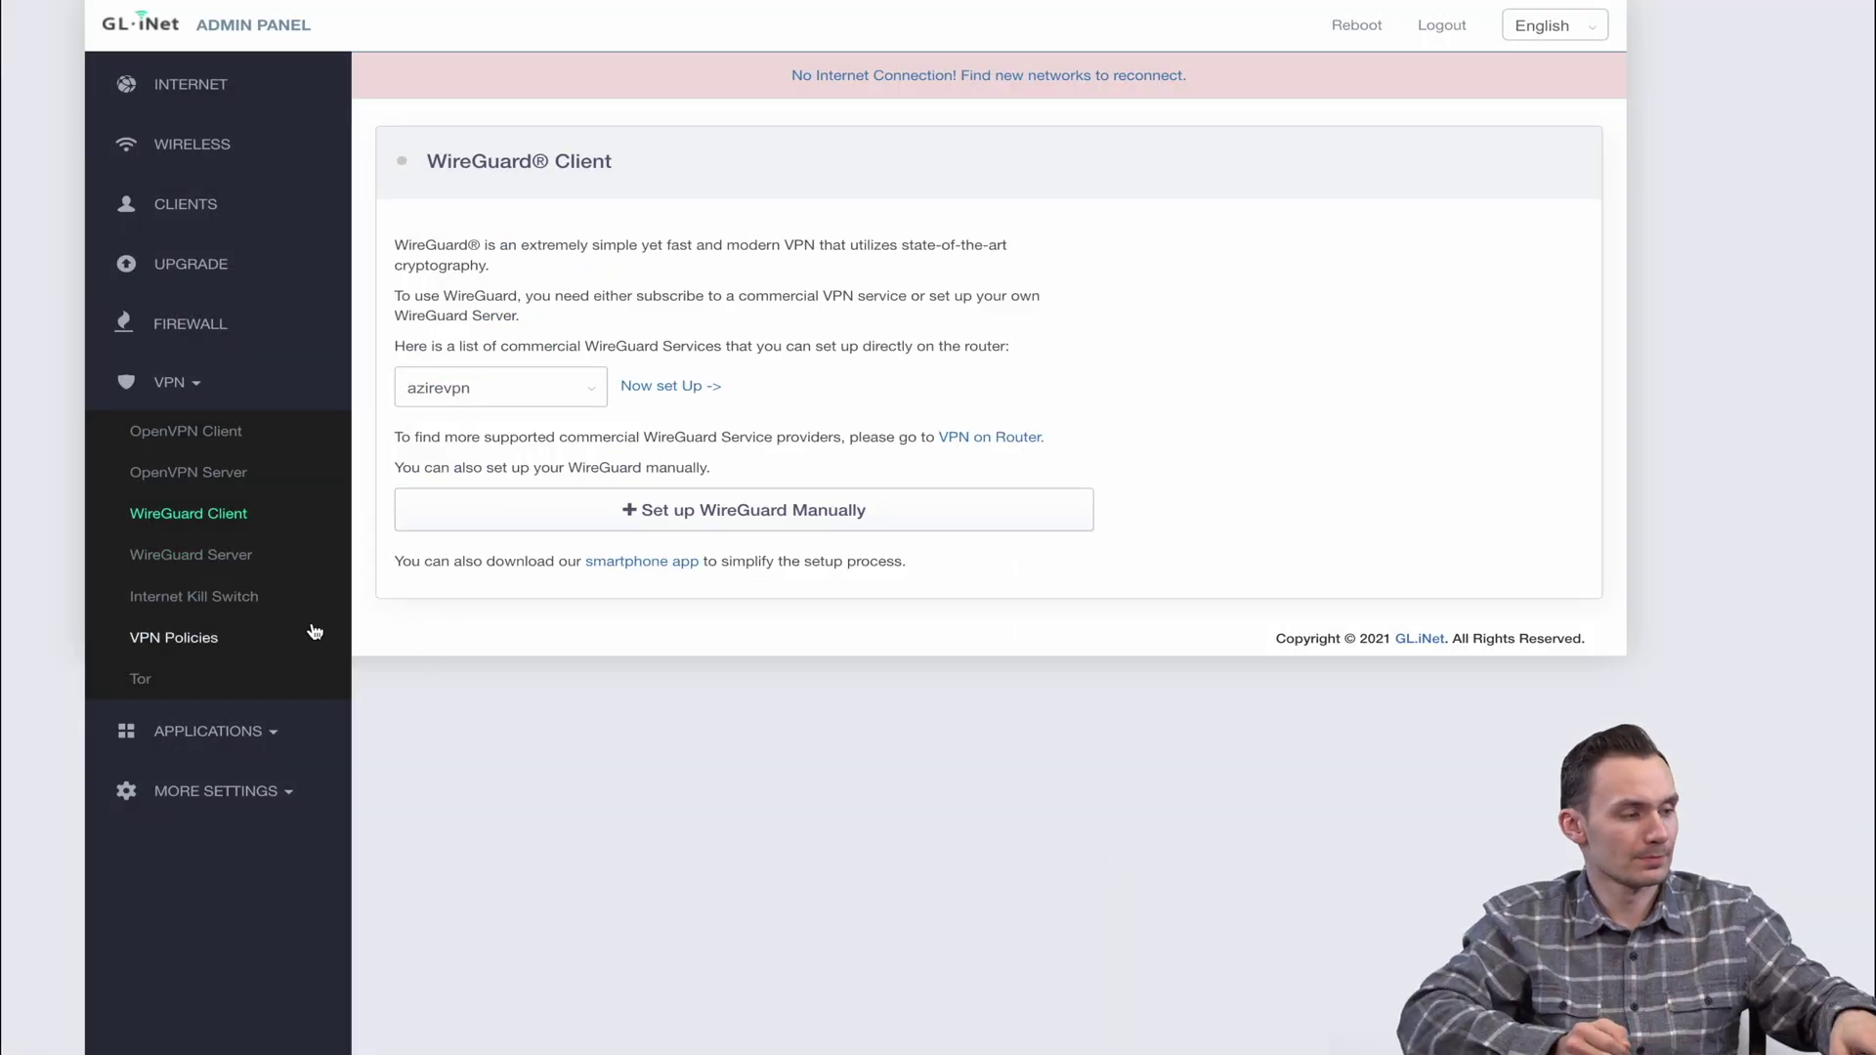
left_click(193, 565)
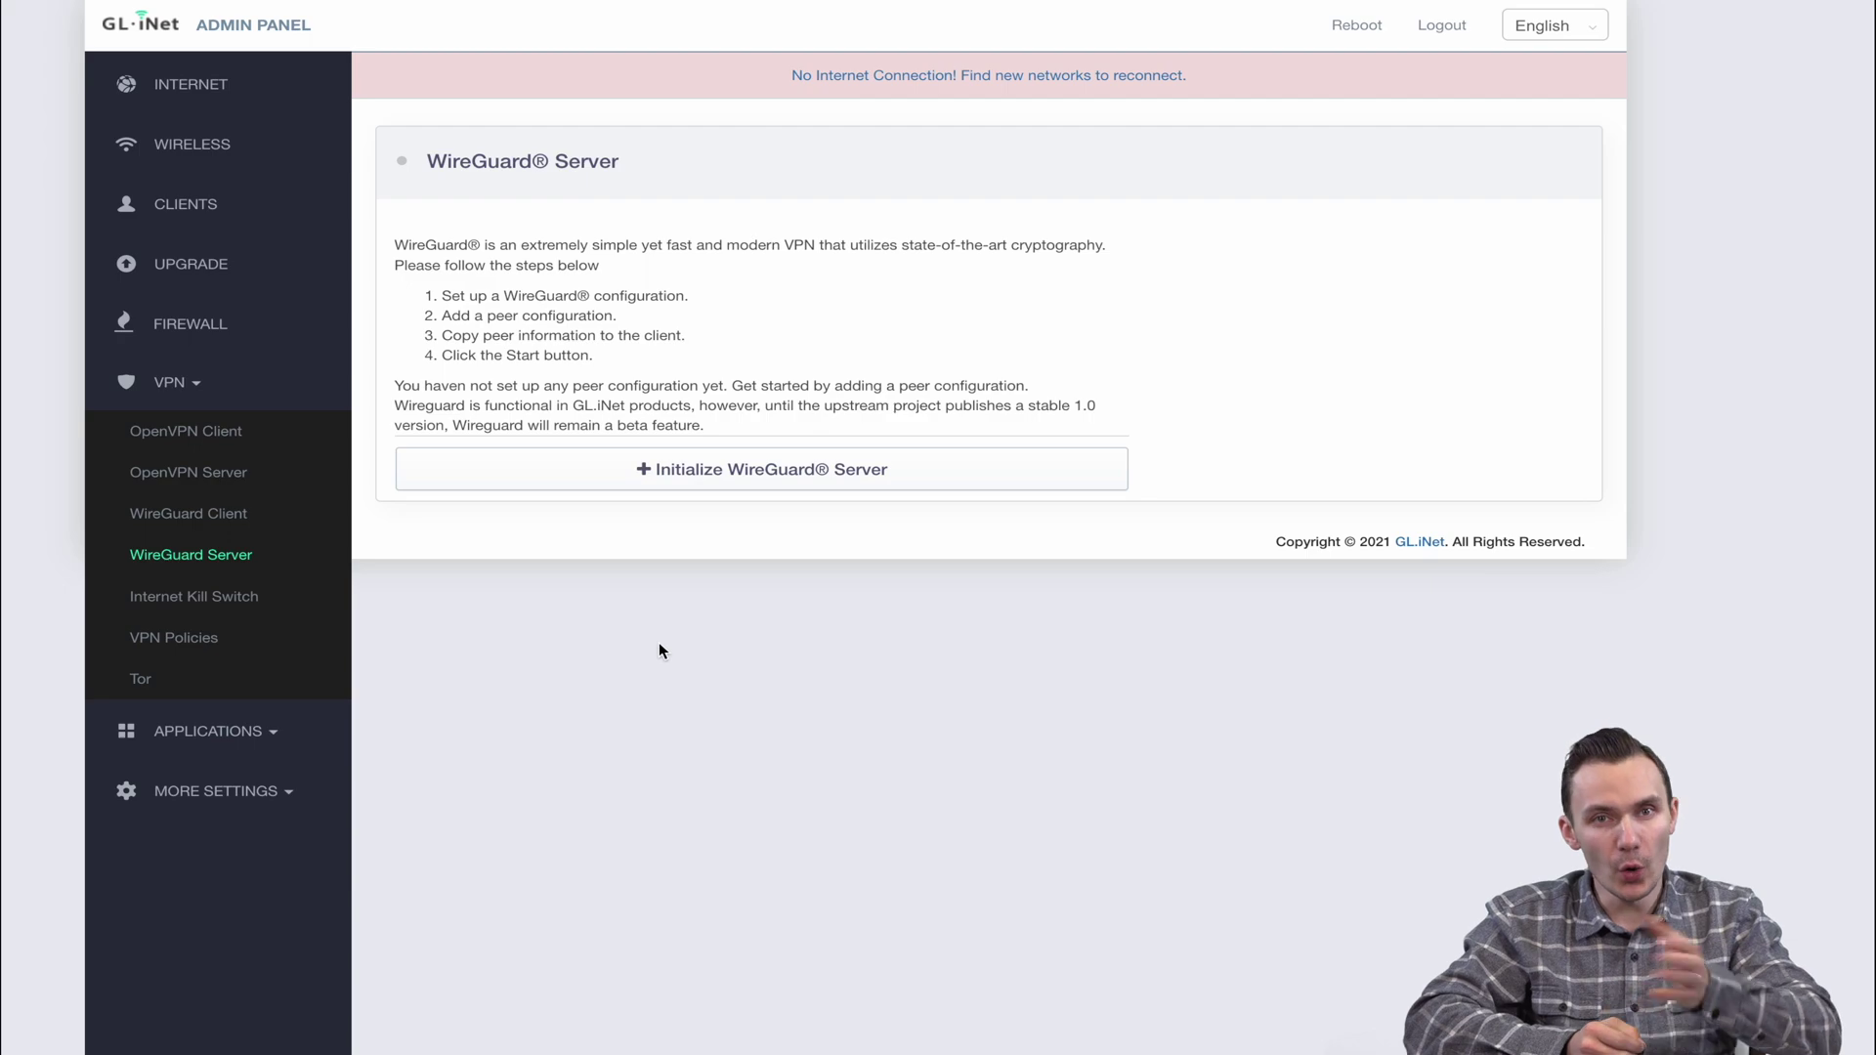
Initialize the WireGuard server and add a client named 'test' with its configuration
left_click(720, 480)
left_click(545, 240)
left_click(988, 454)
left_click(1118, 544)
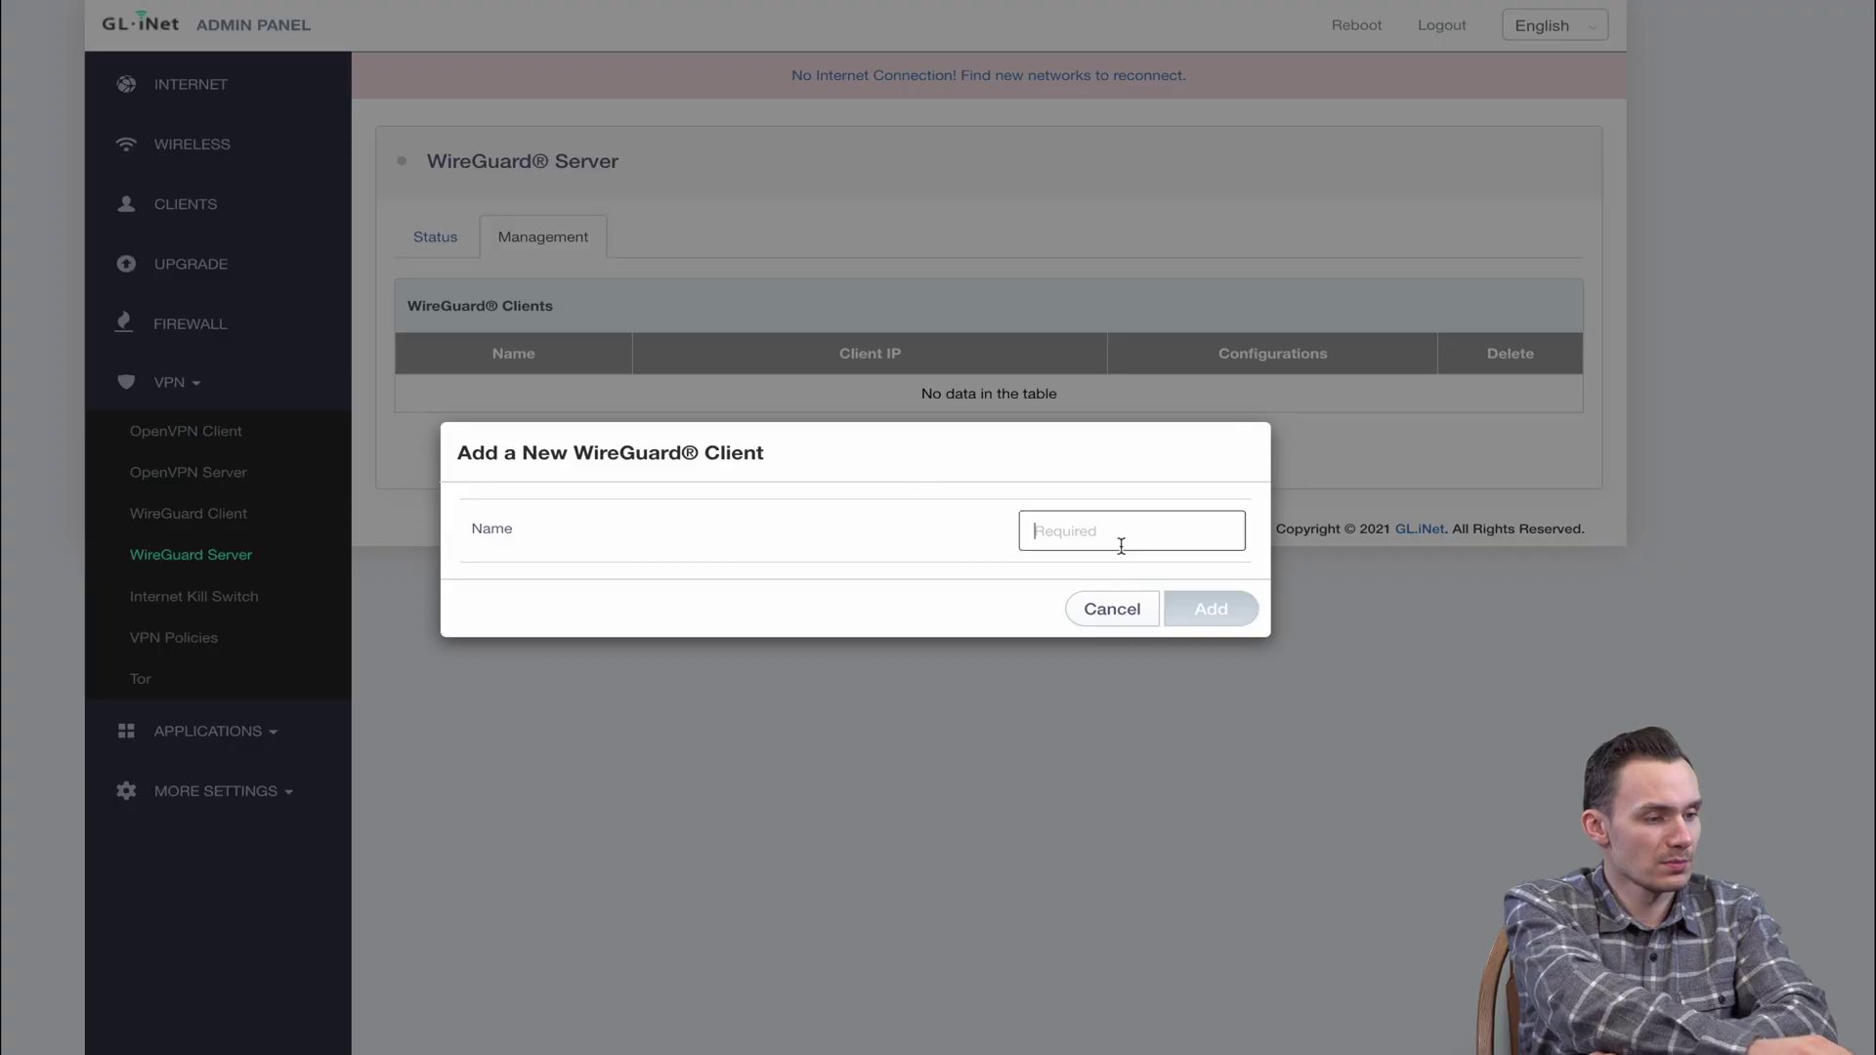
type("test")
left_click(1210, 609)
left_click(1272, 395)
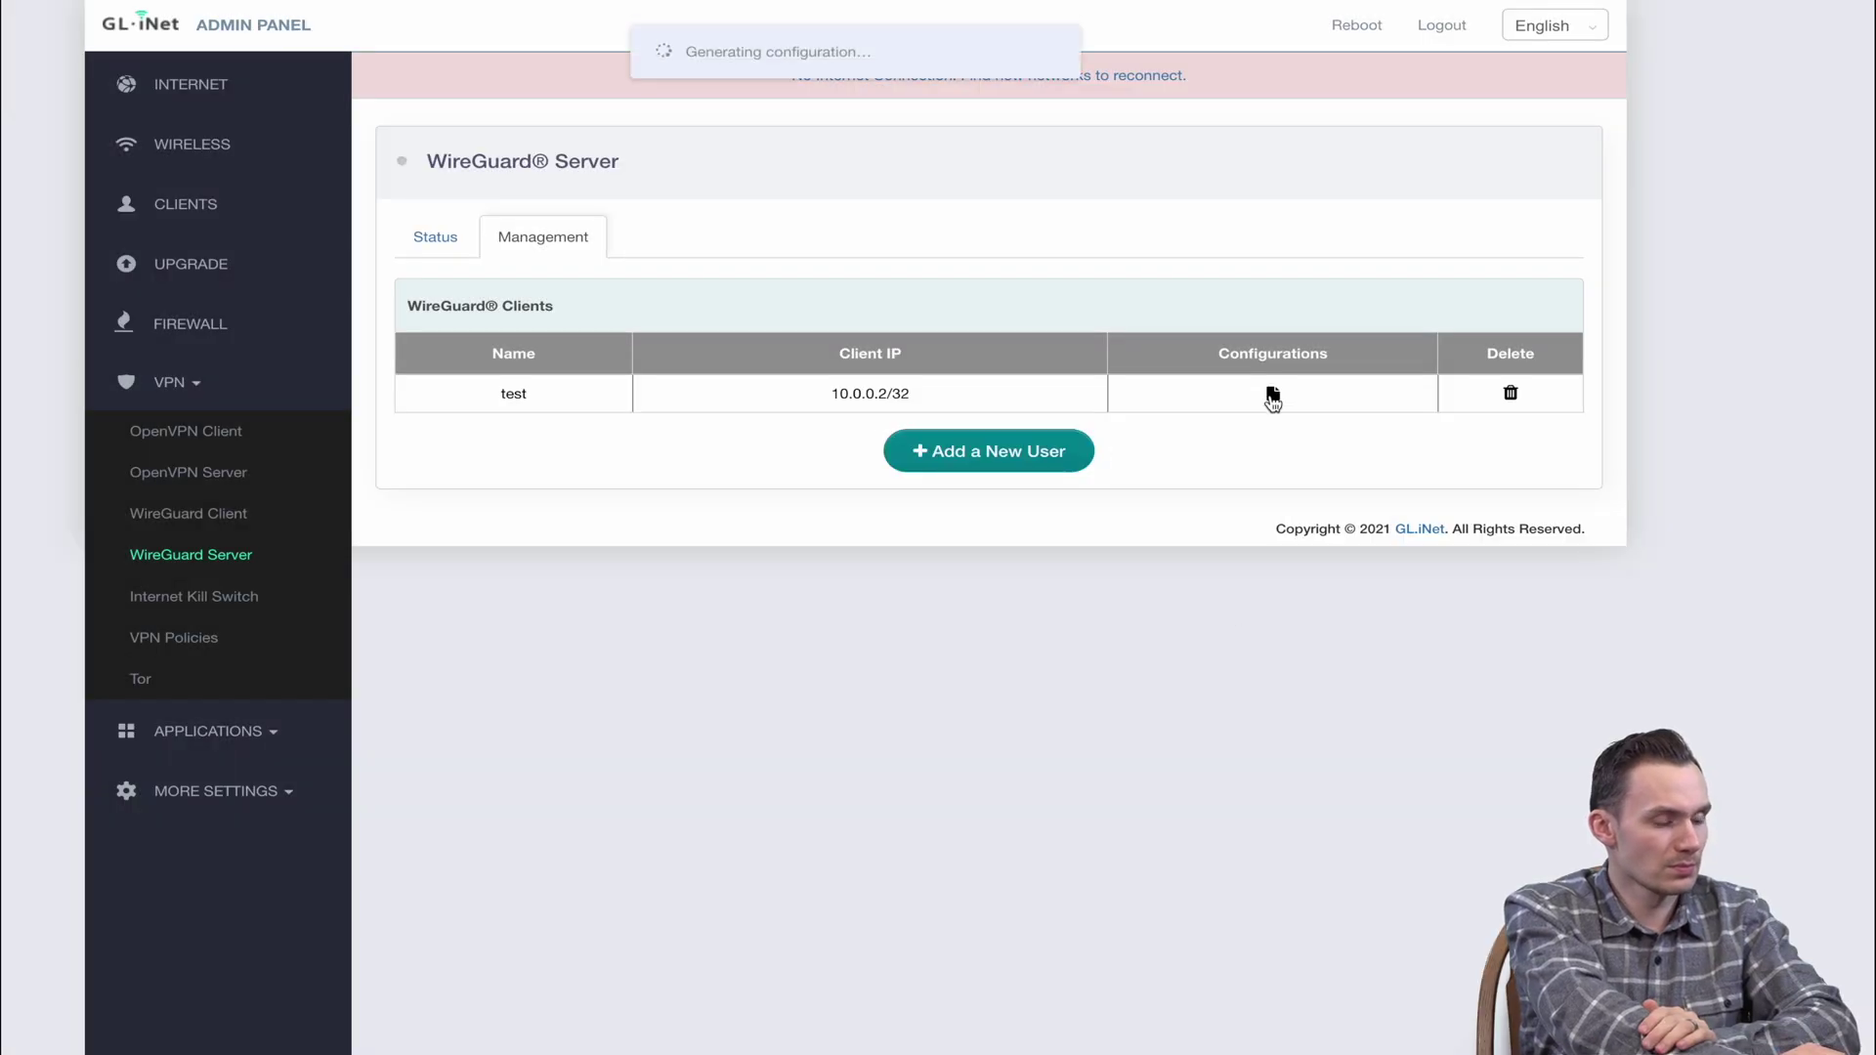
Delete the 'test' client and go to the Internet Kill Switch page
left_click(1511, 393)
left_click(1030, 592)
left_click(453, 244)
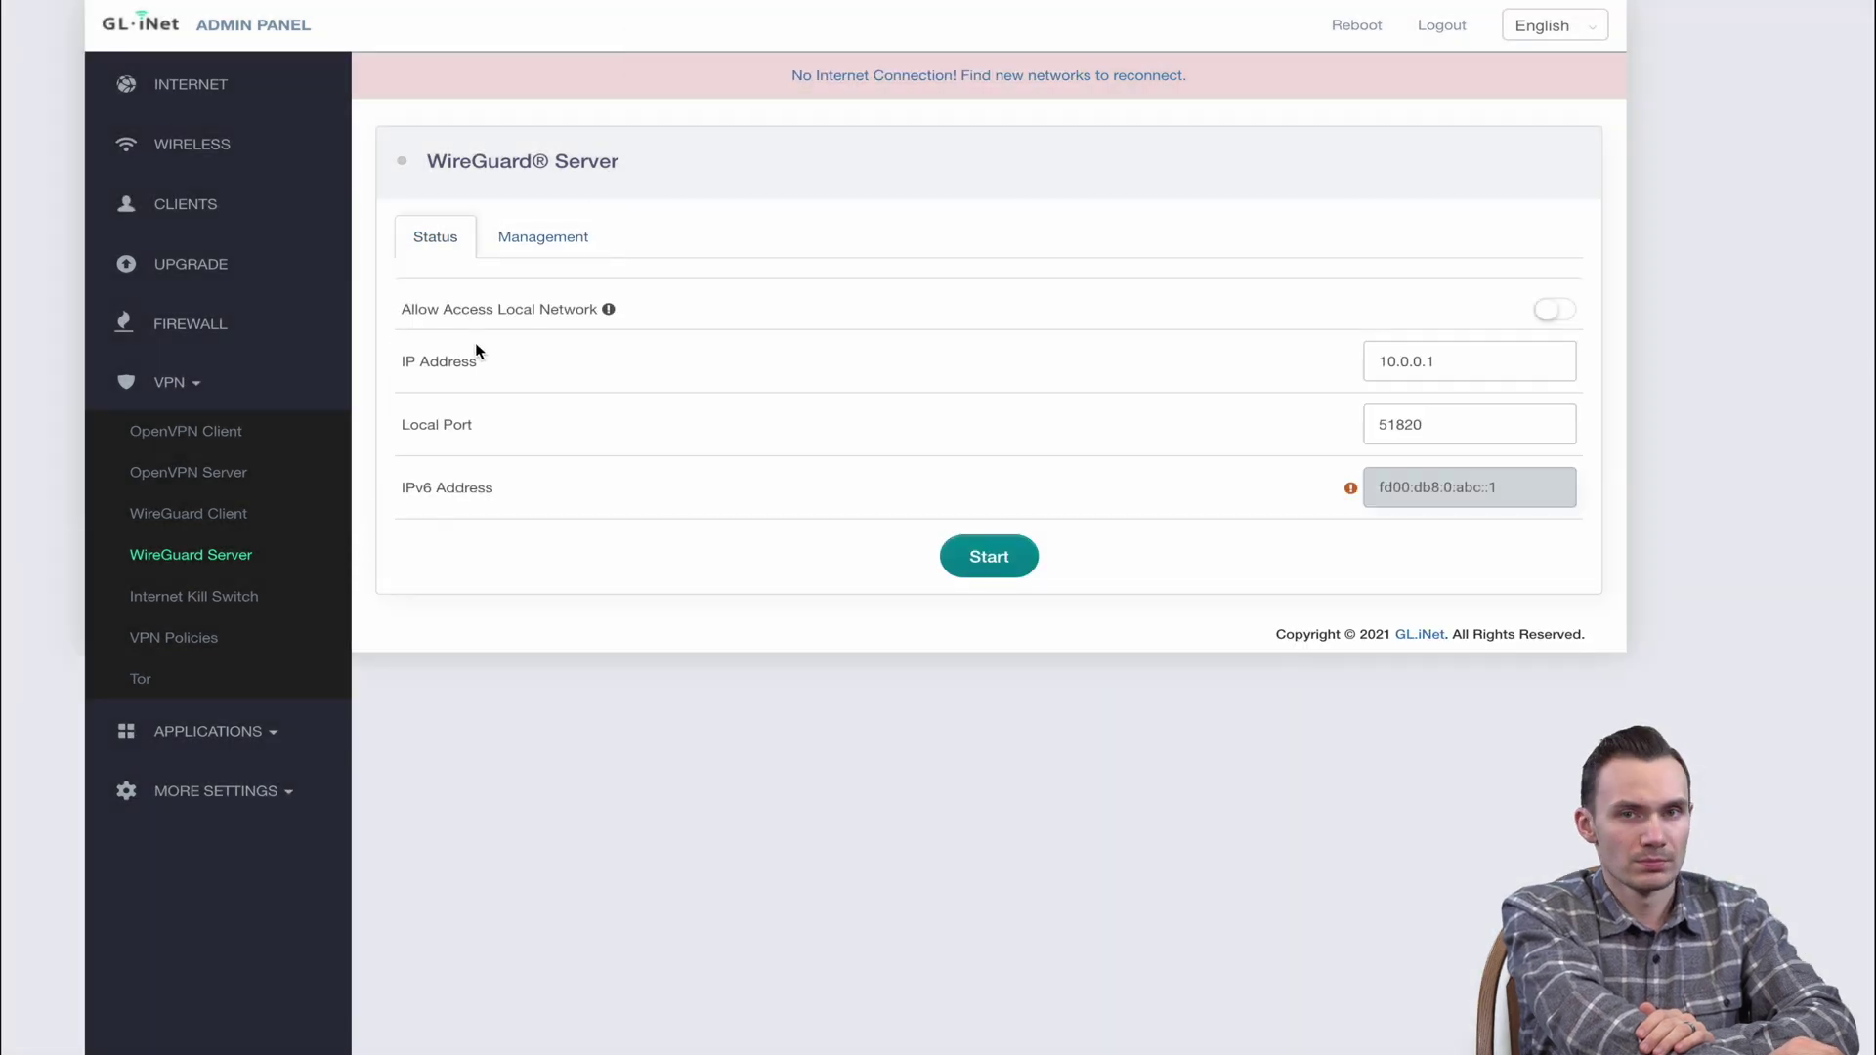
left_click(190, 598)
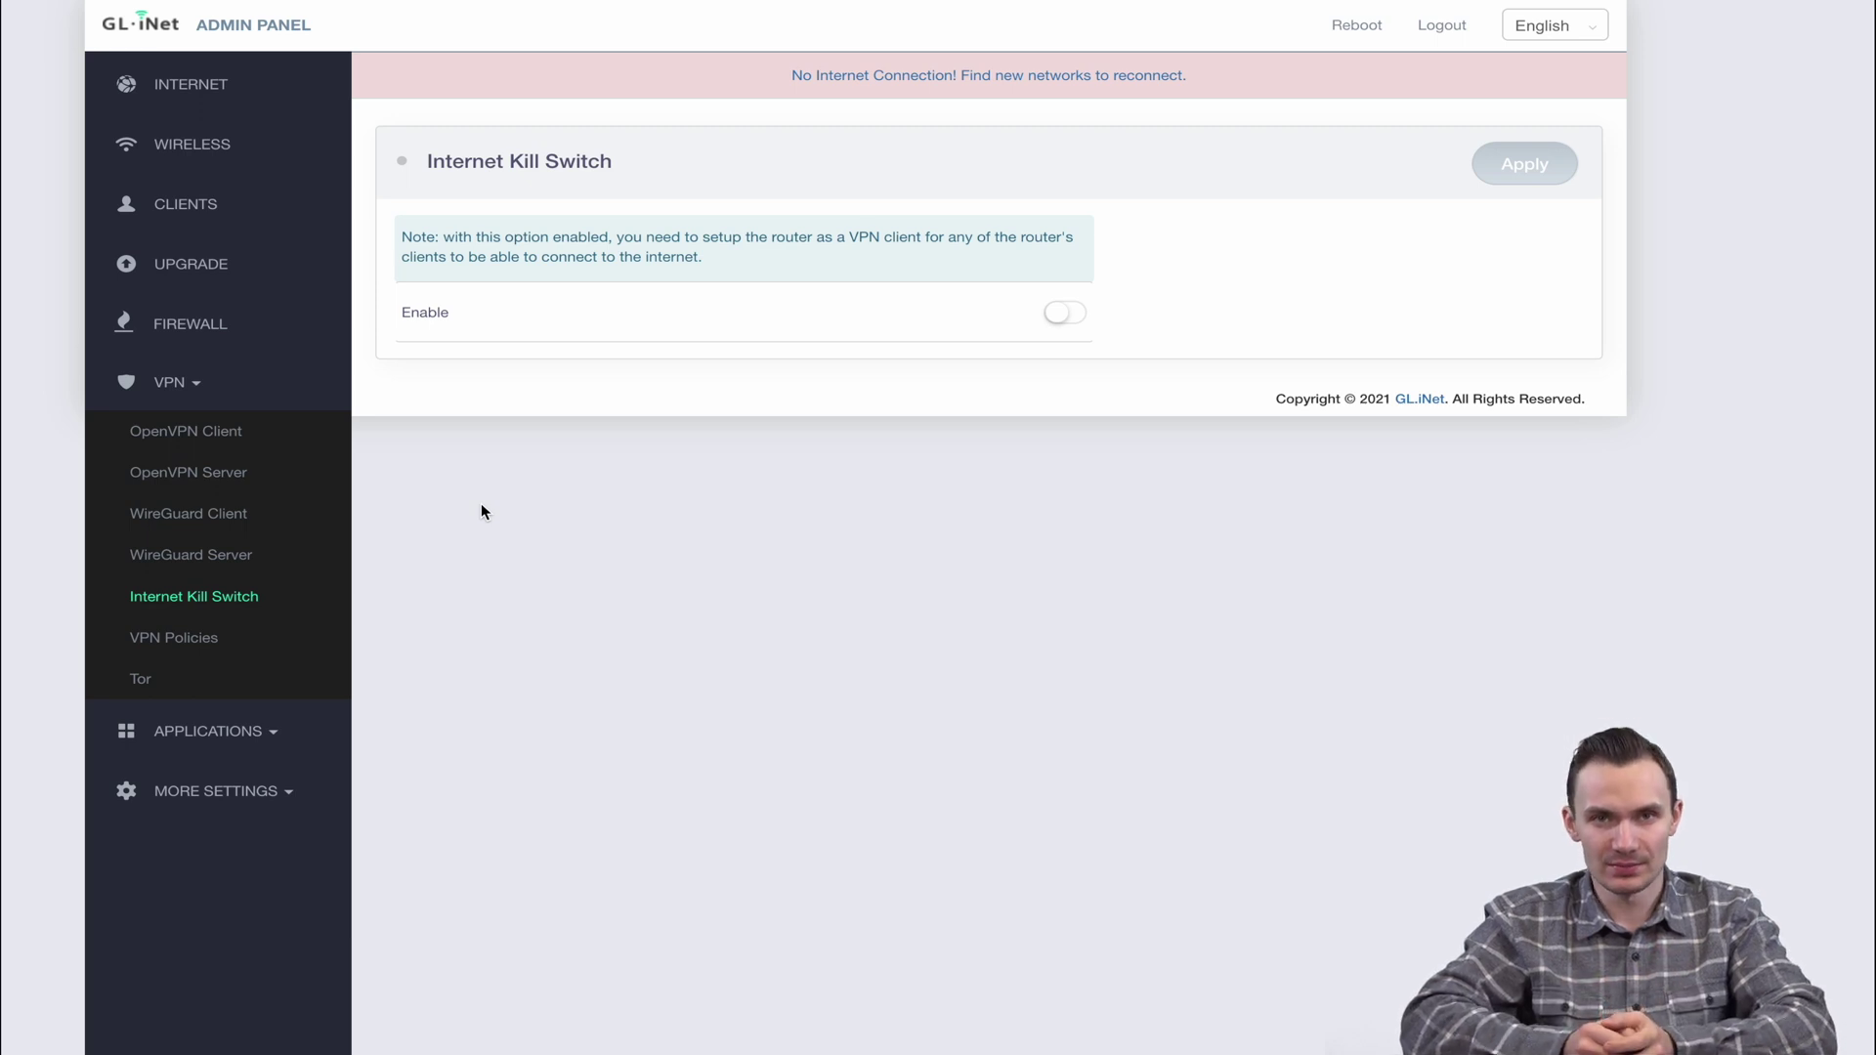
Go to the VPN Policies page in the sidebar's VPN section
left_click(232, 641)
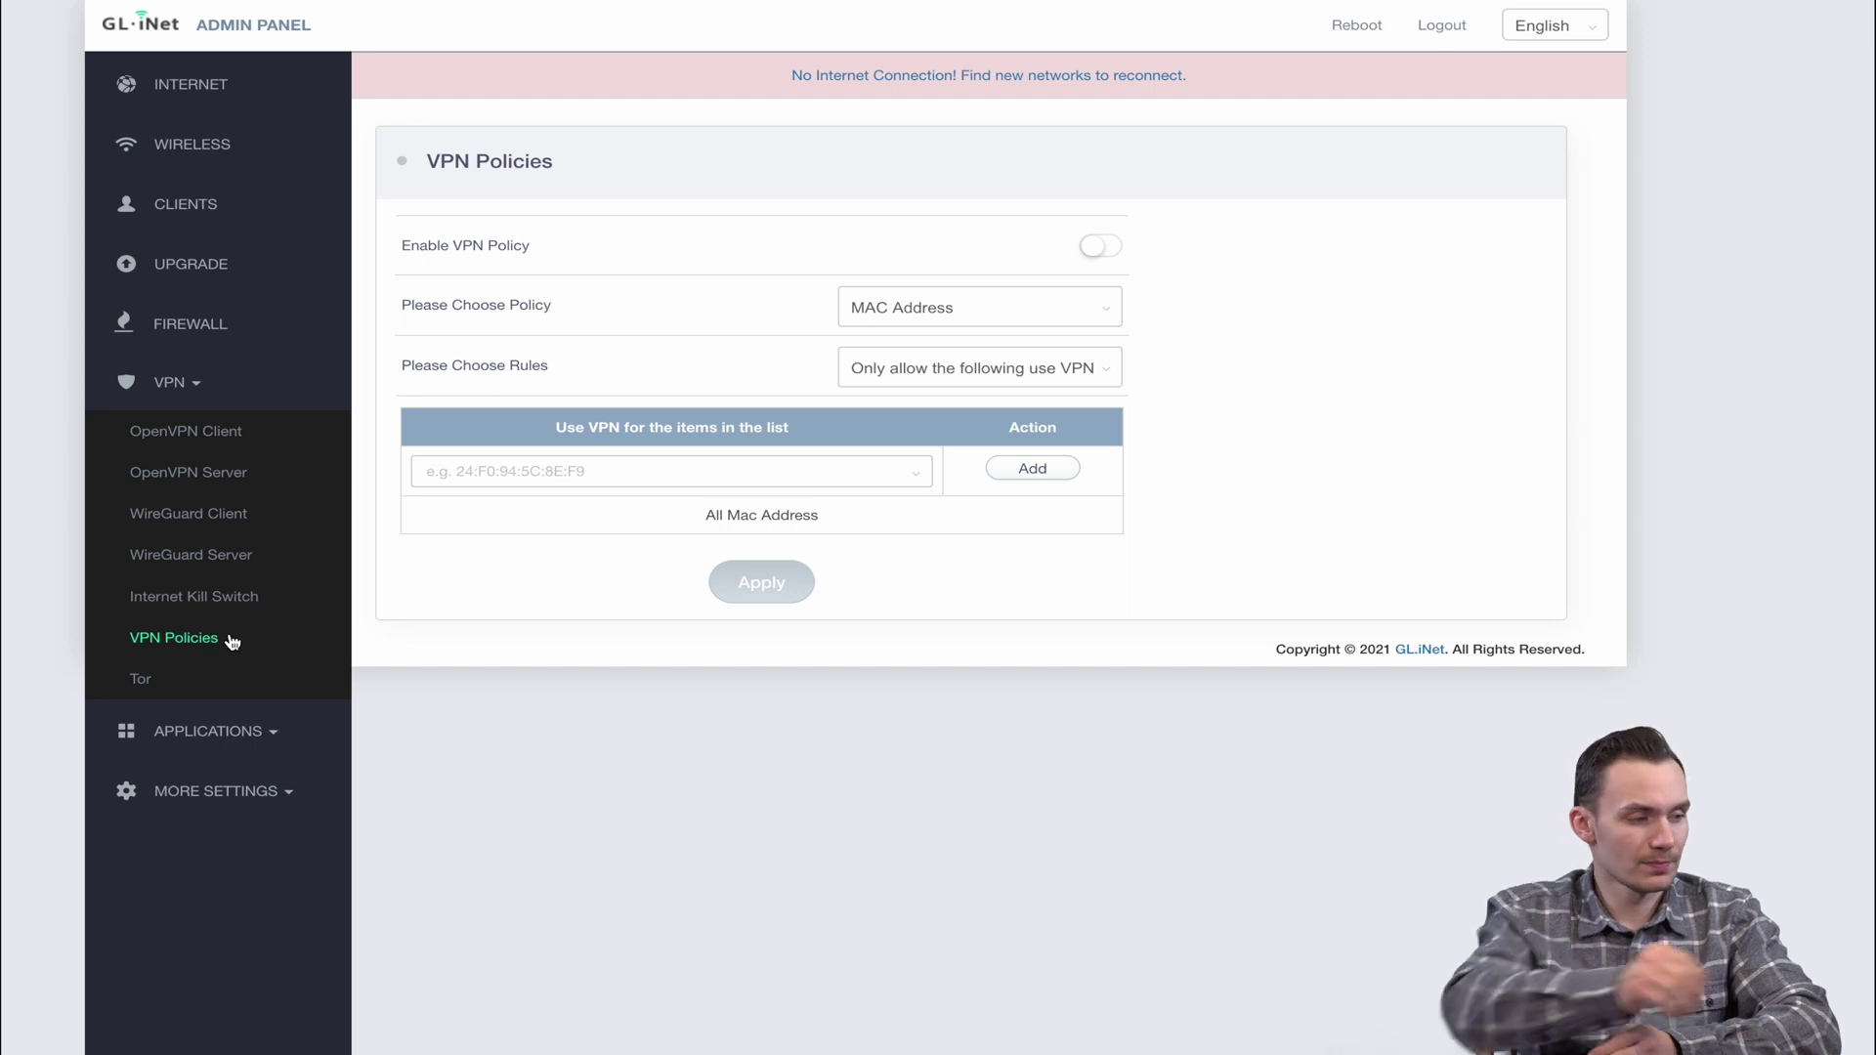
Show the Tor page under VPN, with its enable switch and exit node country
left_click(141, 679)
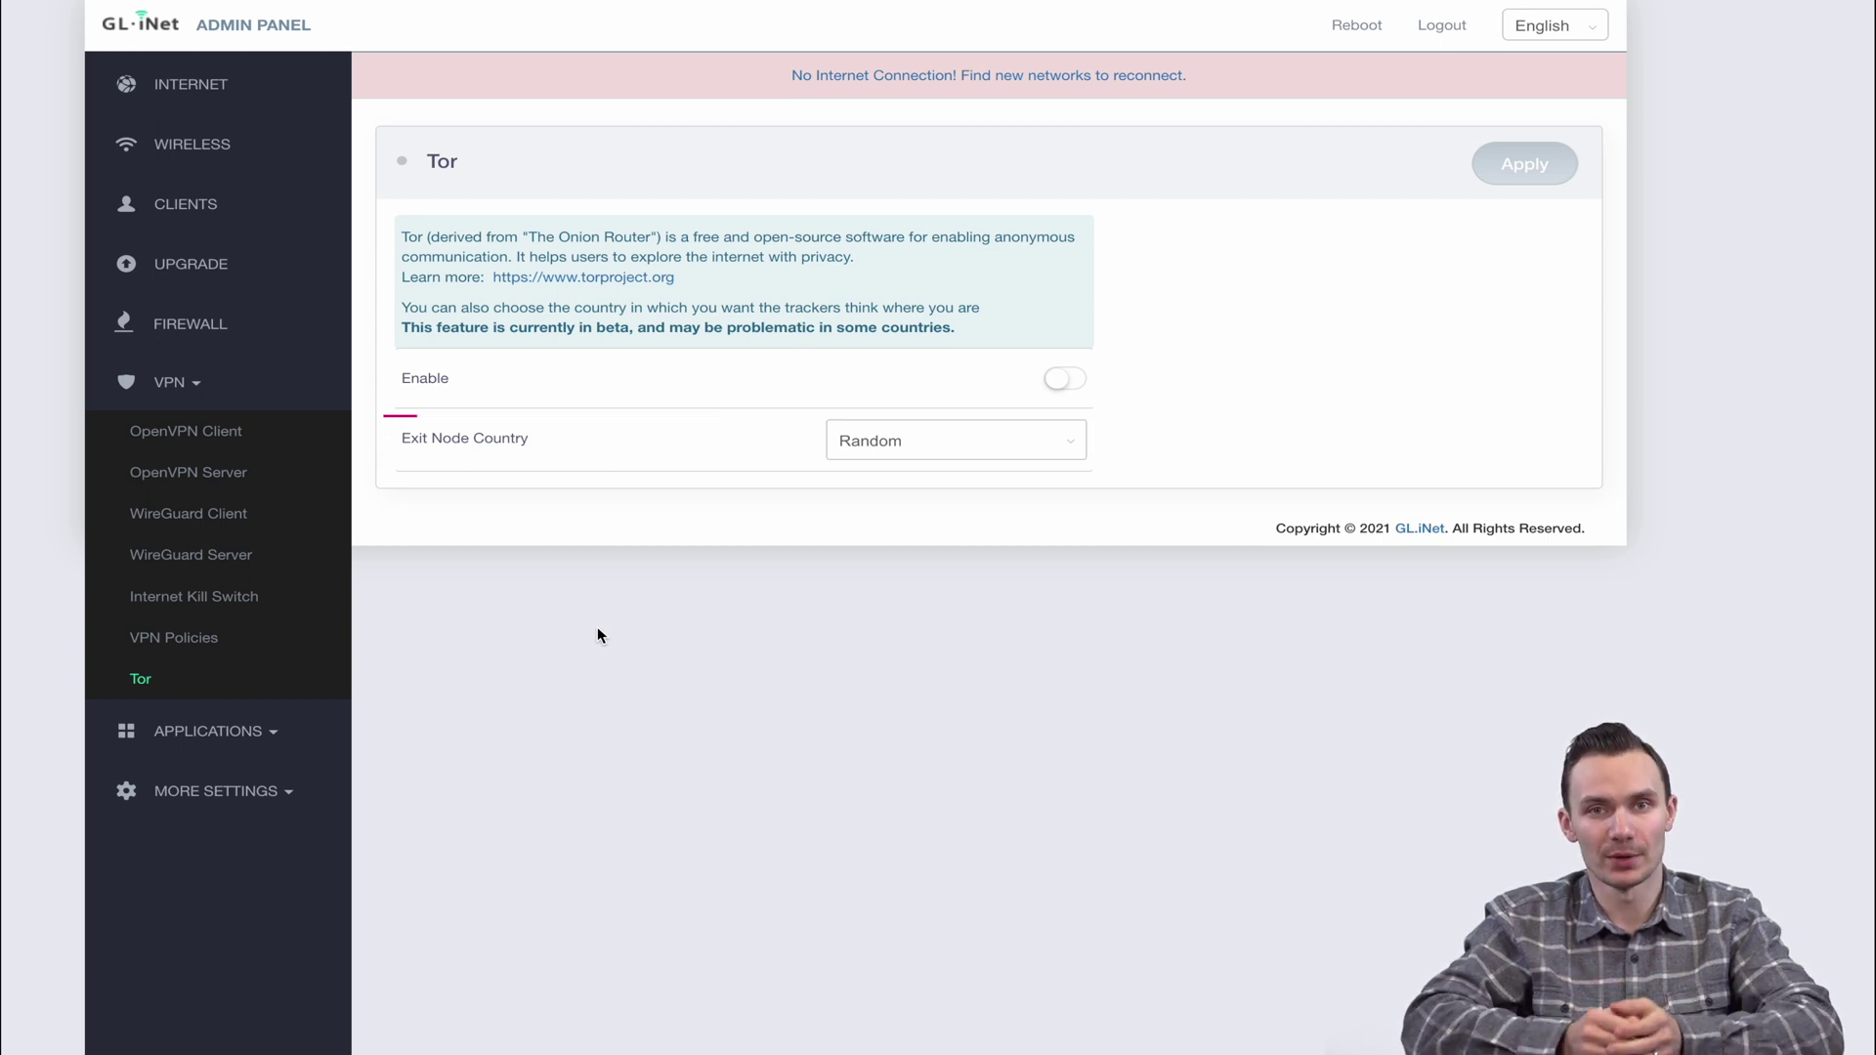
Set Tor's exit node country to Belize, then view the installed Plug-ins under Applications
left_click(870, 445)
scroll(917, 674, "down", 5)
left_click(914, 601)
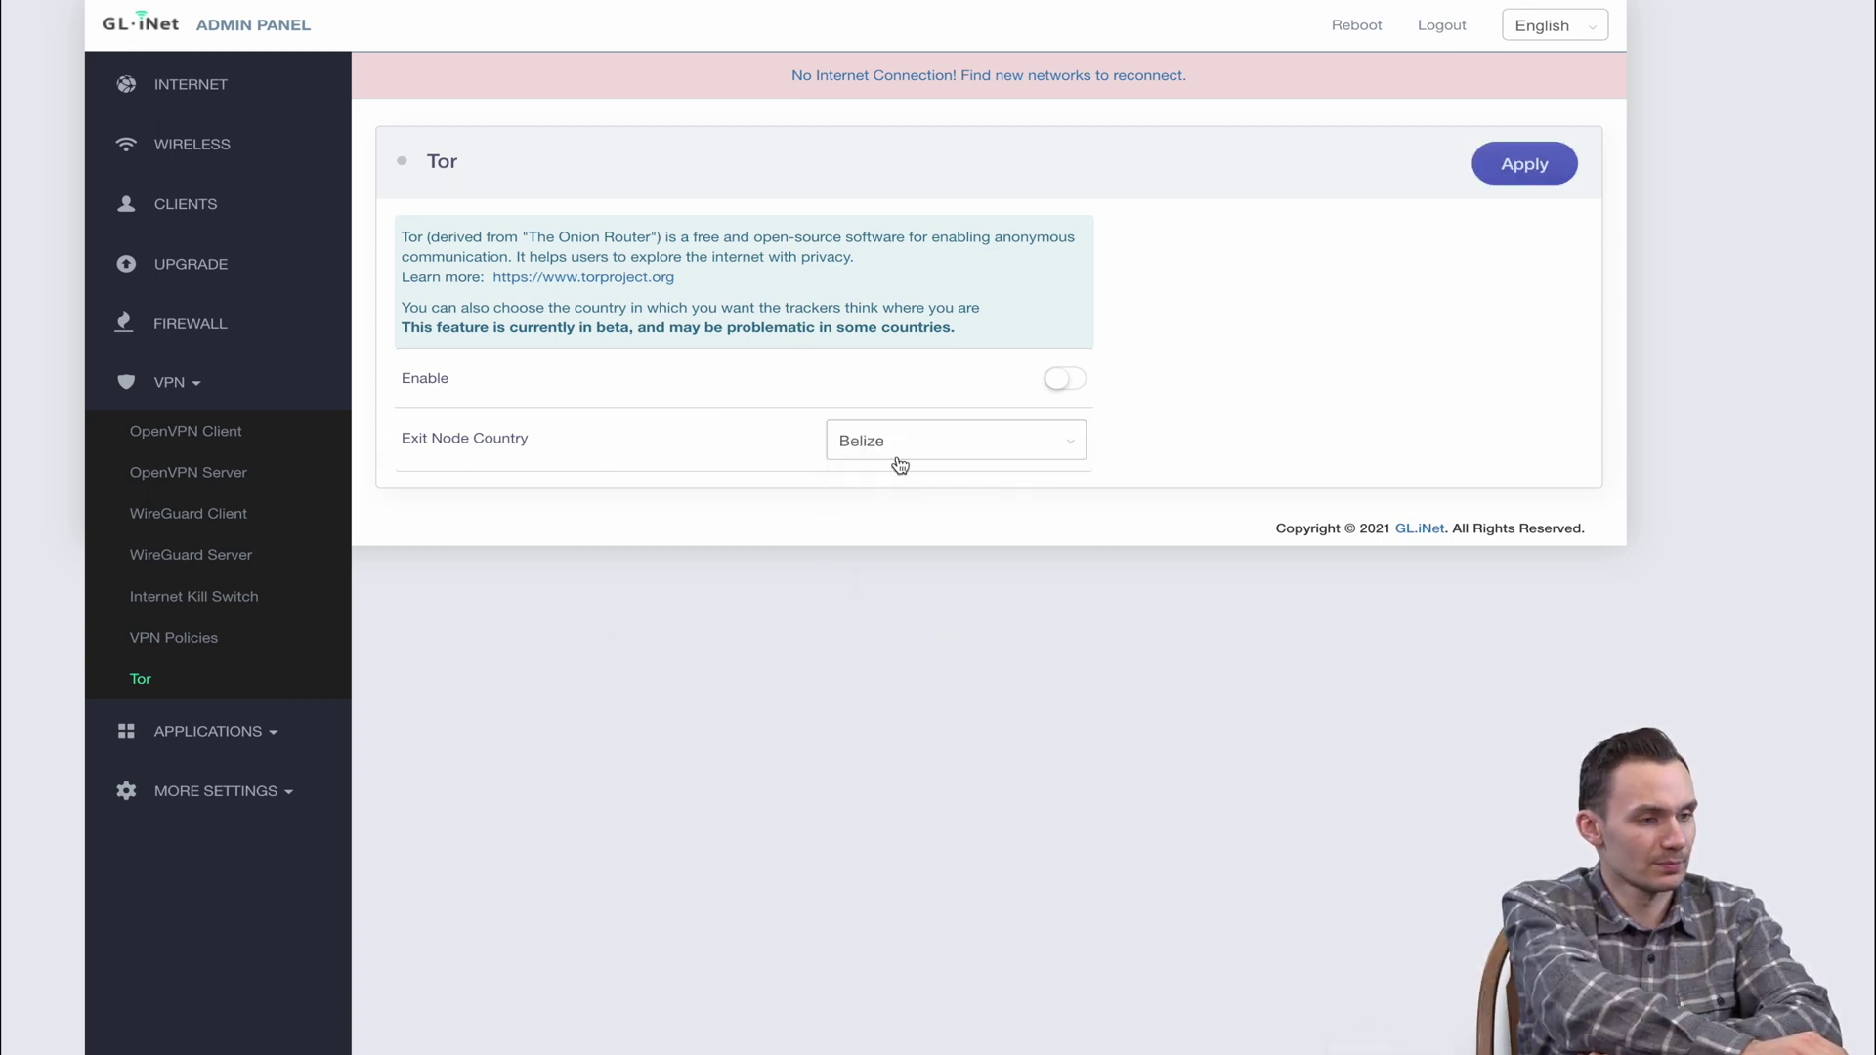
left_click(206, 731)
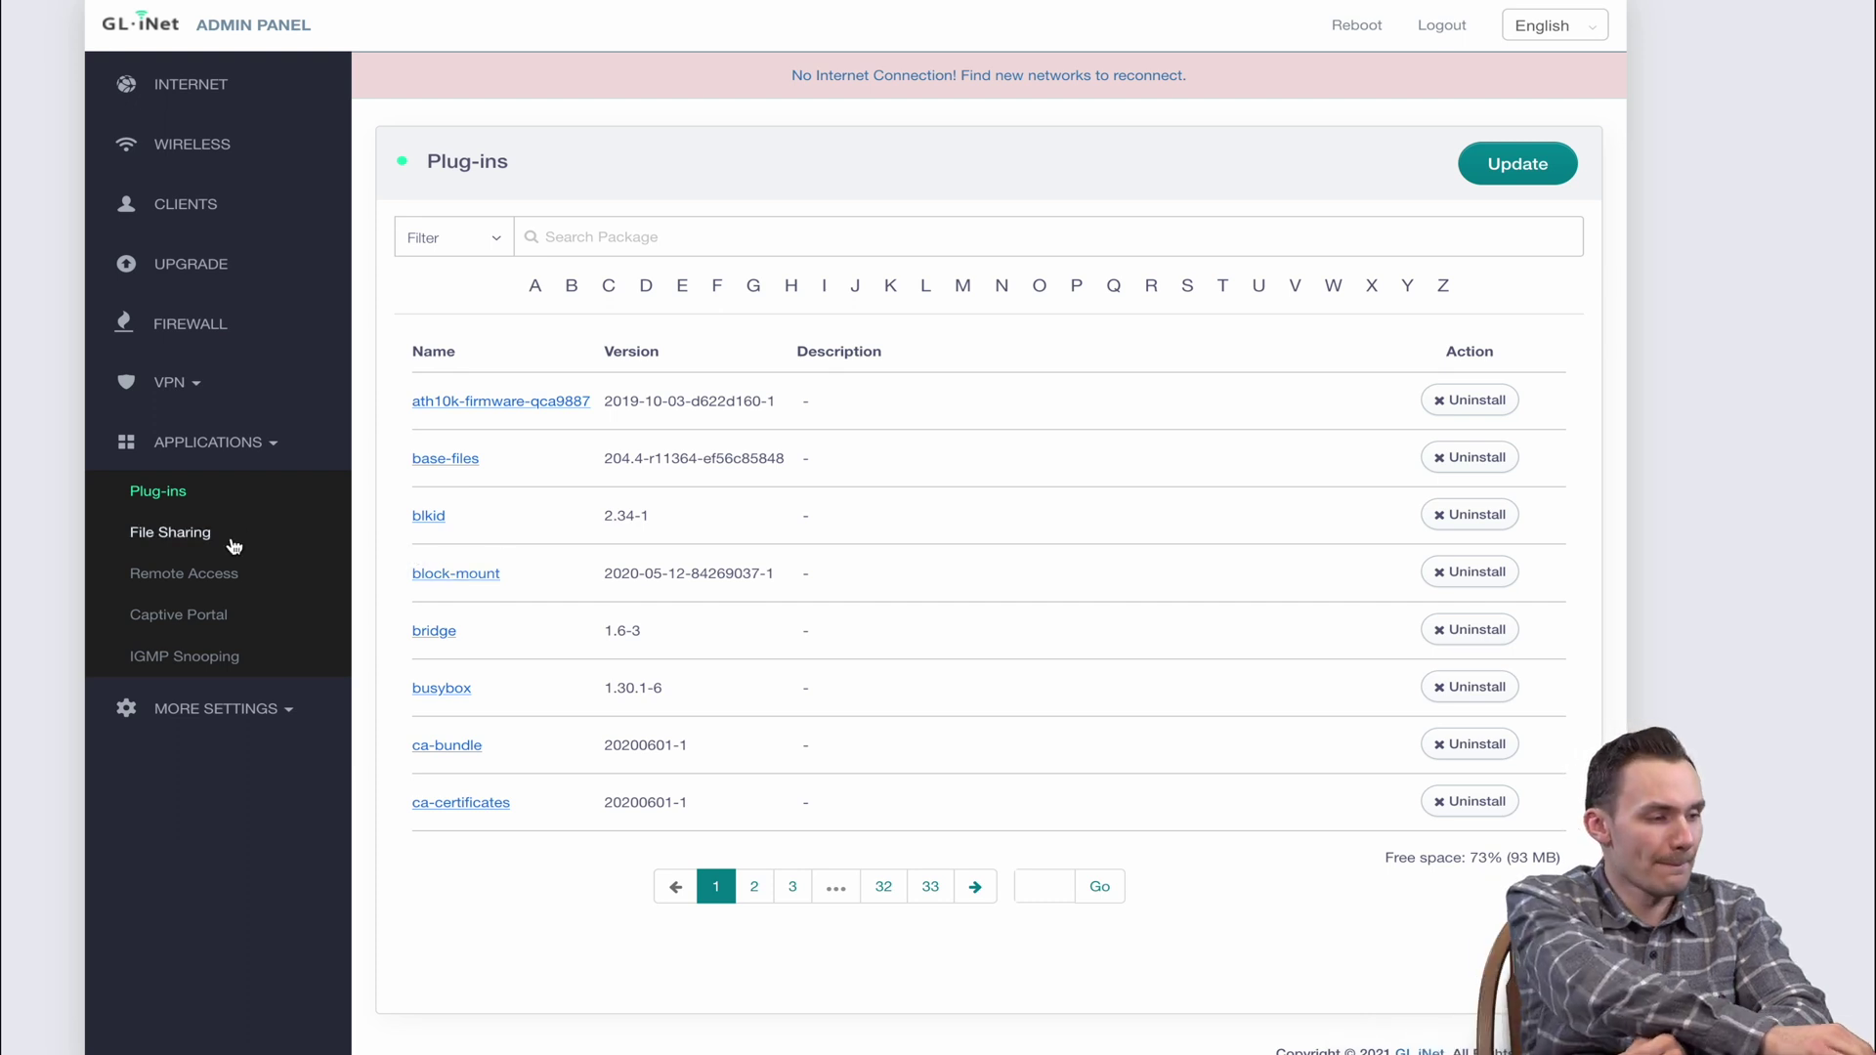
Browse File Sharing and Remote Access, ending on Captive Portal (disabled, Guest interface, 1440-minute lease)
left_click(327, 533)
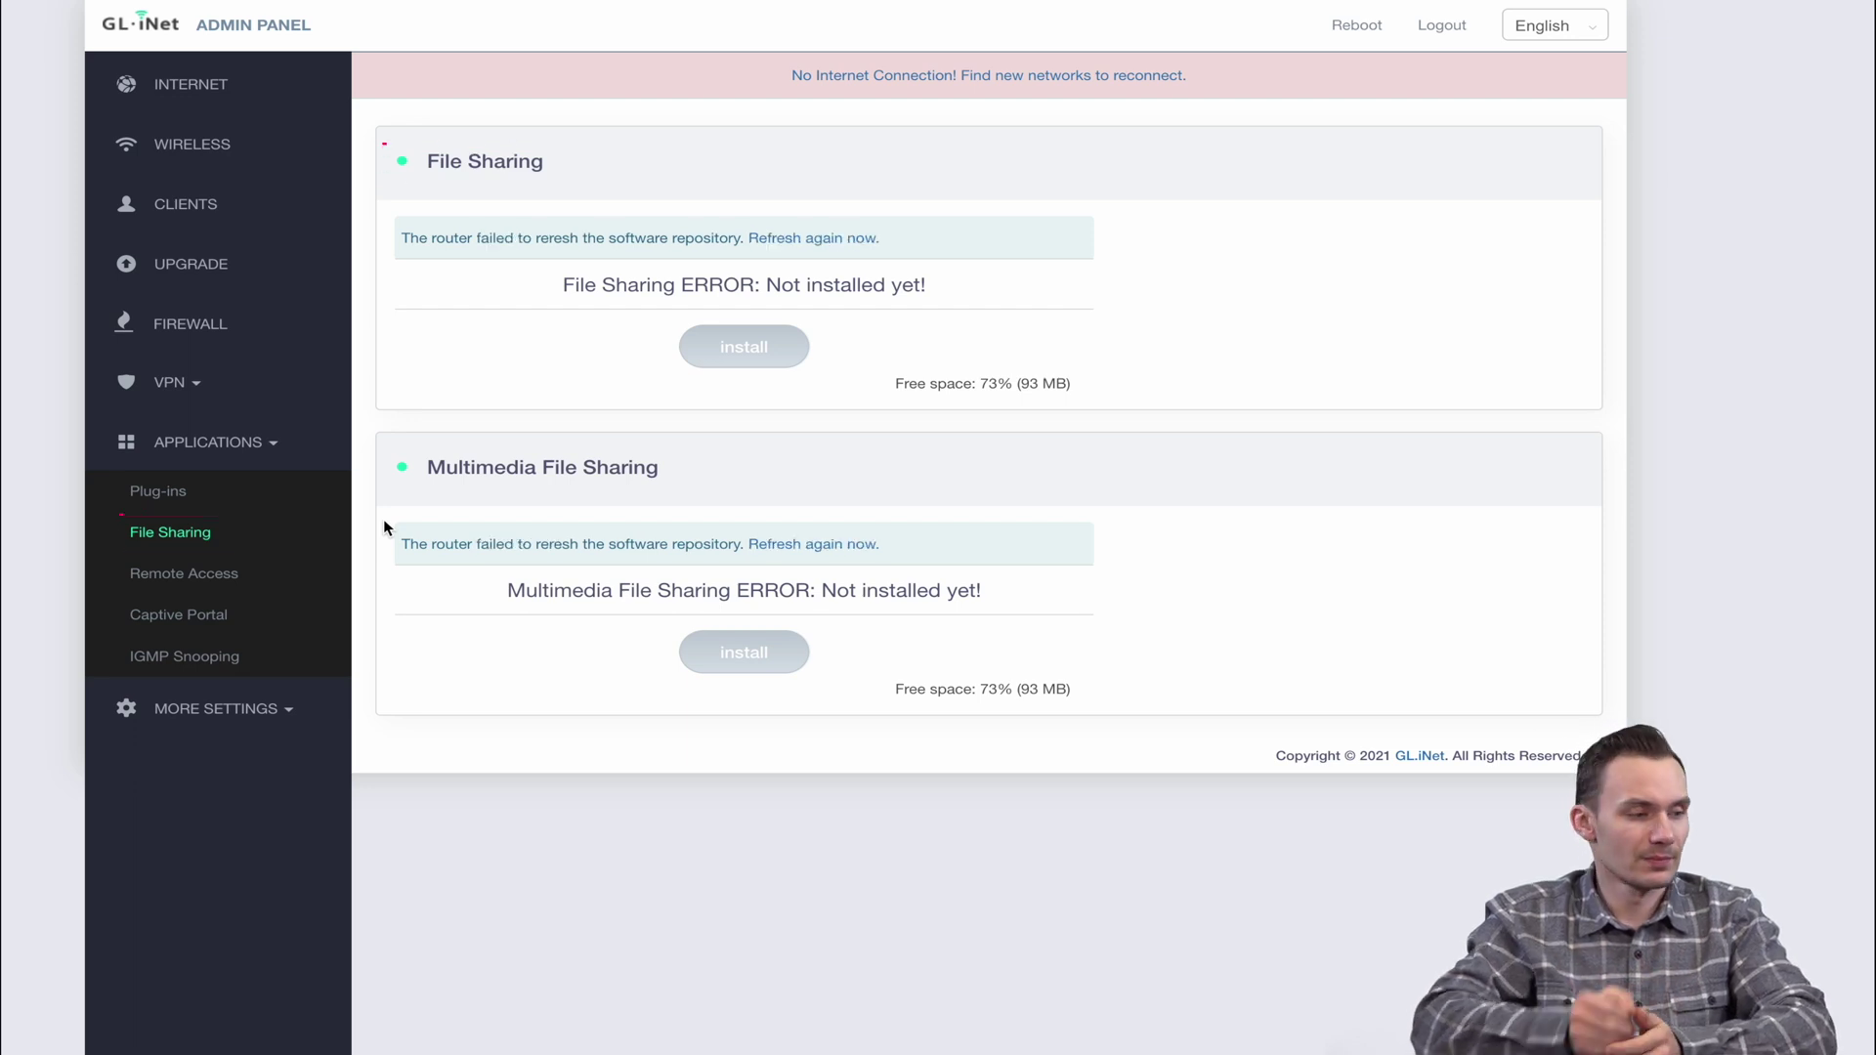
left_click(251, 575)
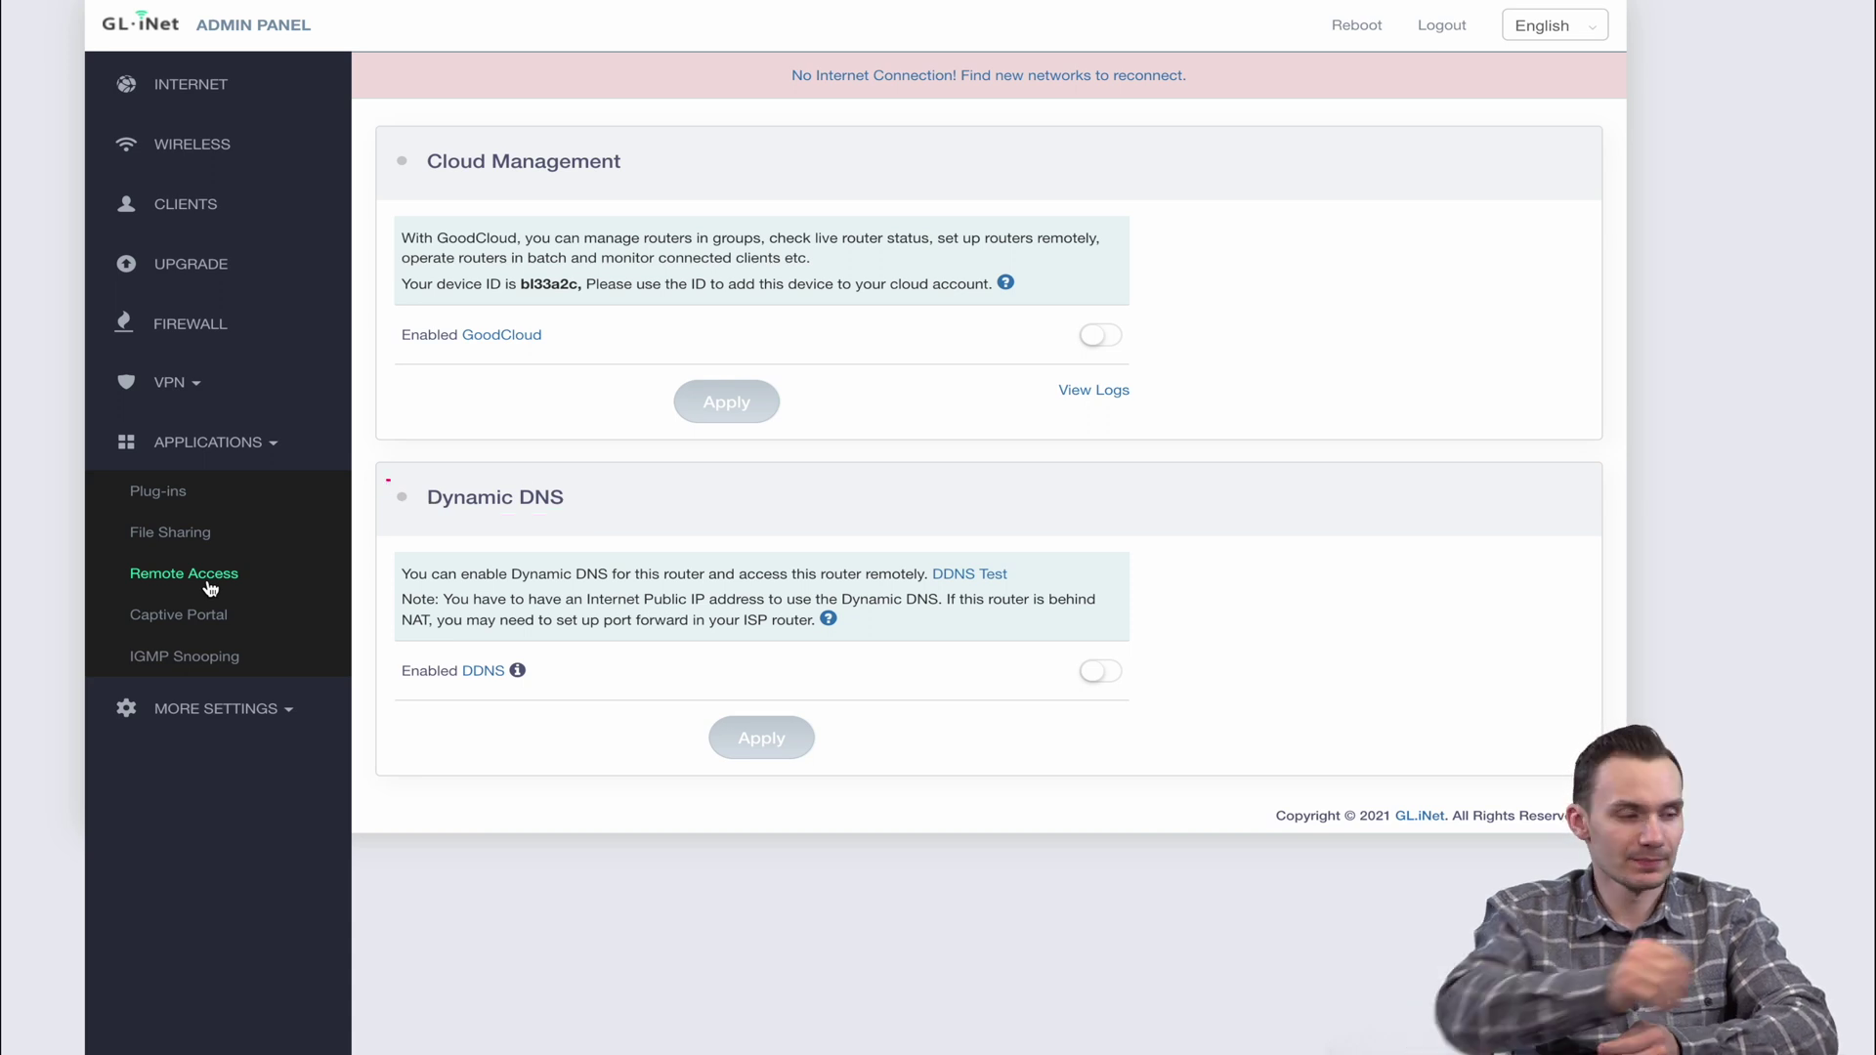
left_click(201, 606)
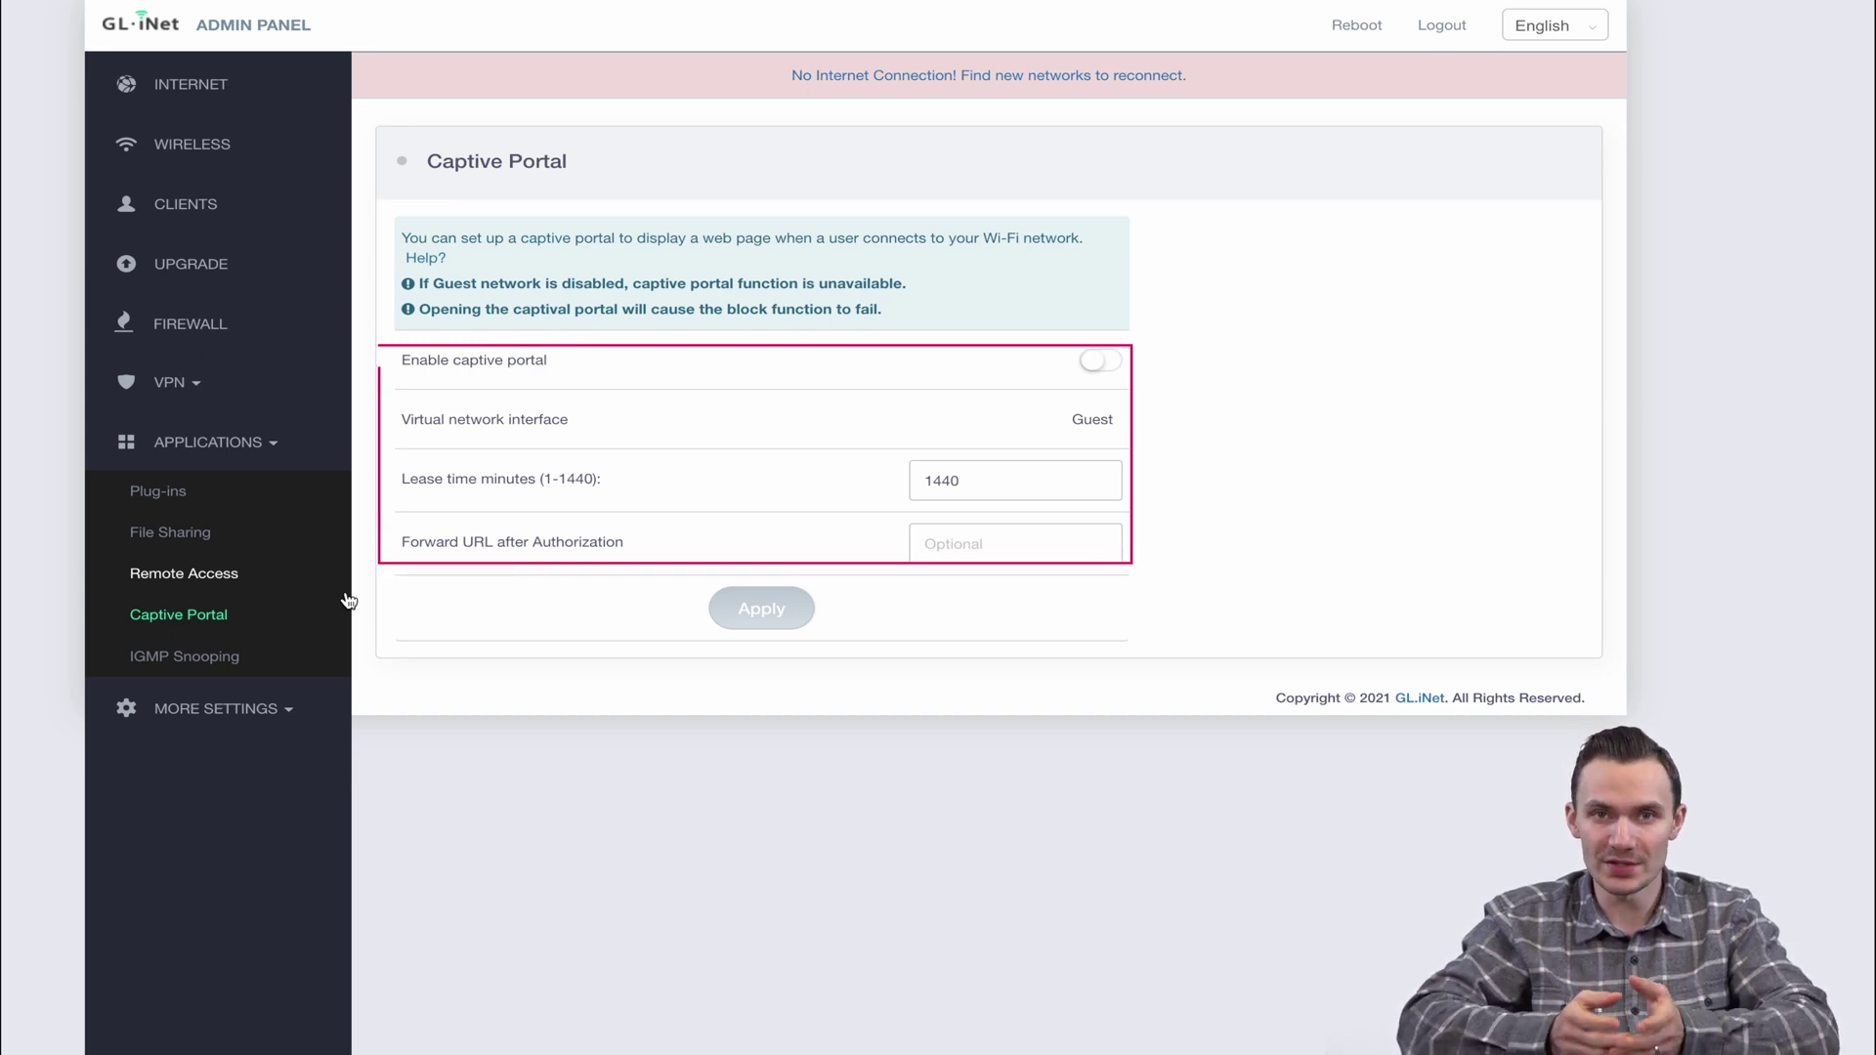
Check IGMP Snooping, then expand MORE SETTINGS to reach the empty Admin Password form
left_click(268, 663)
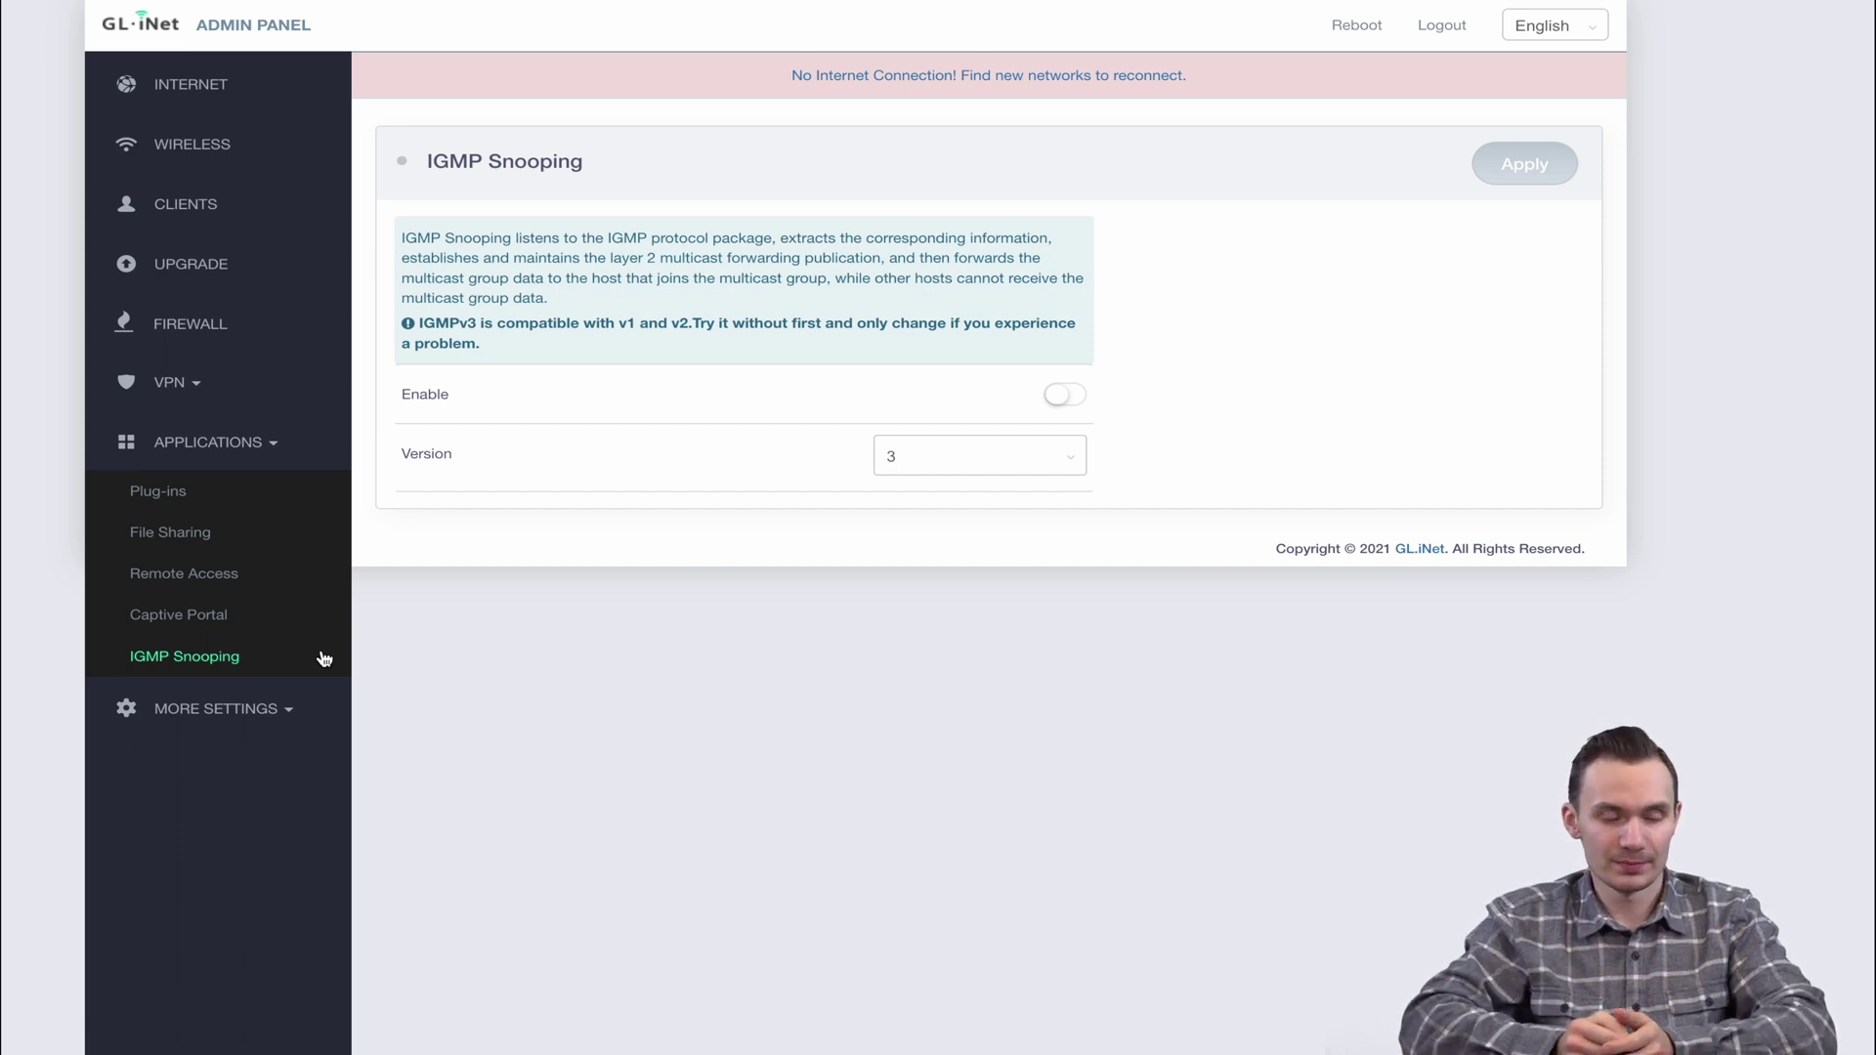
left_click(281, 706)
left_click(209, 564)
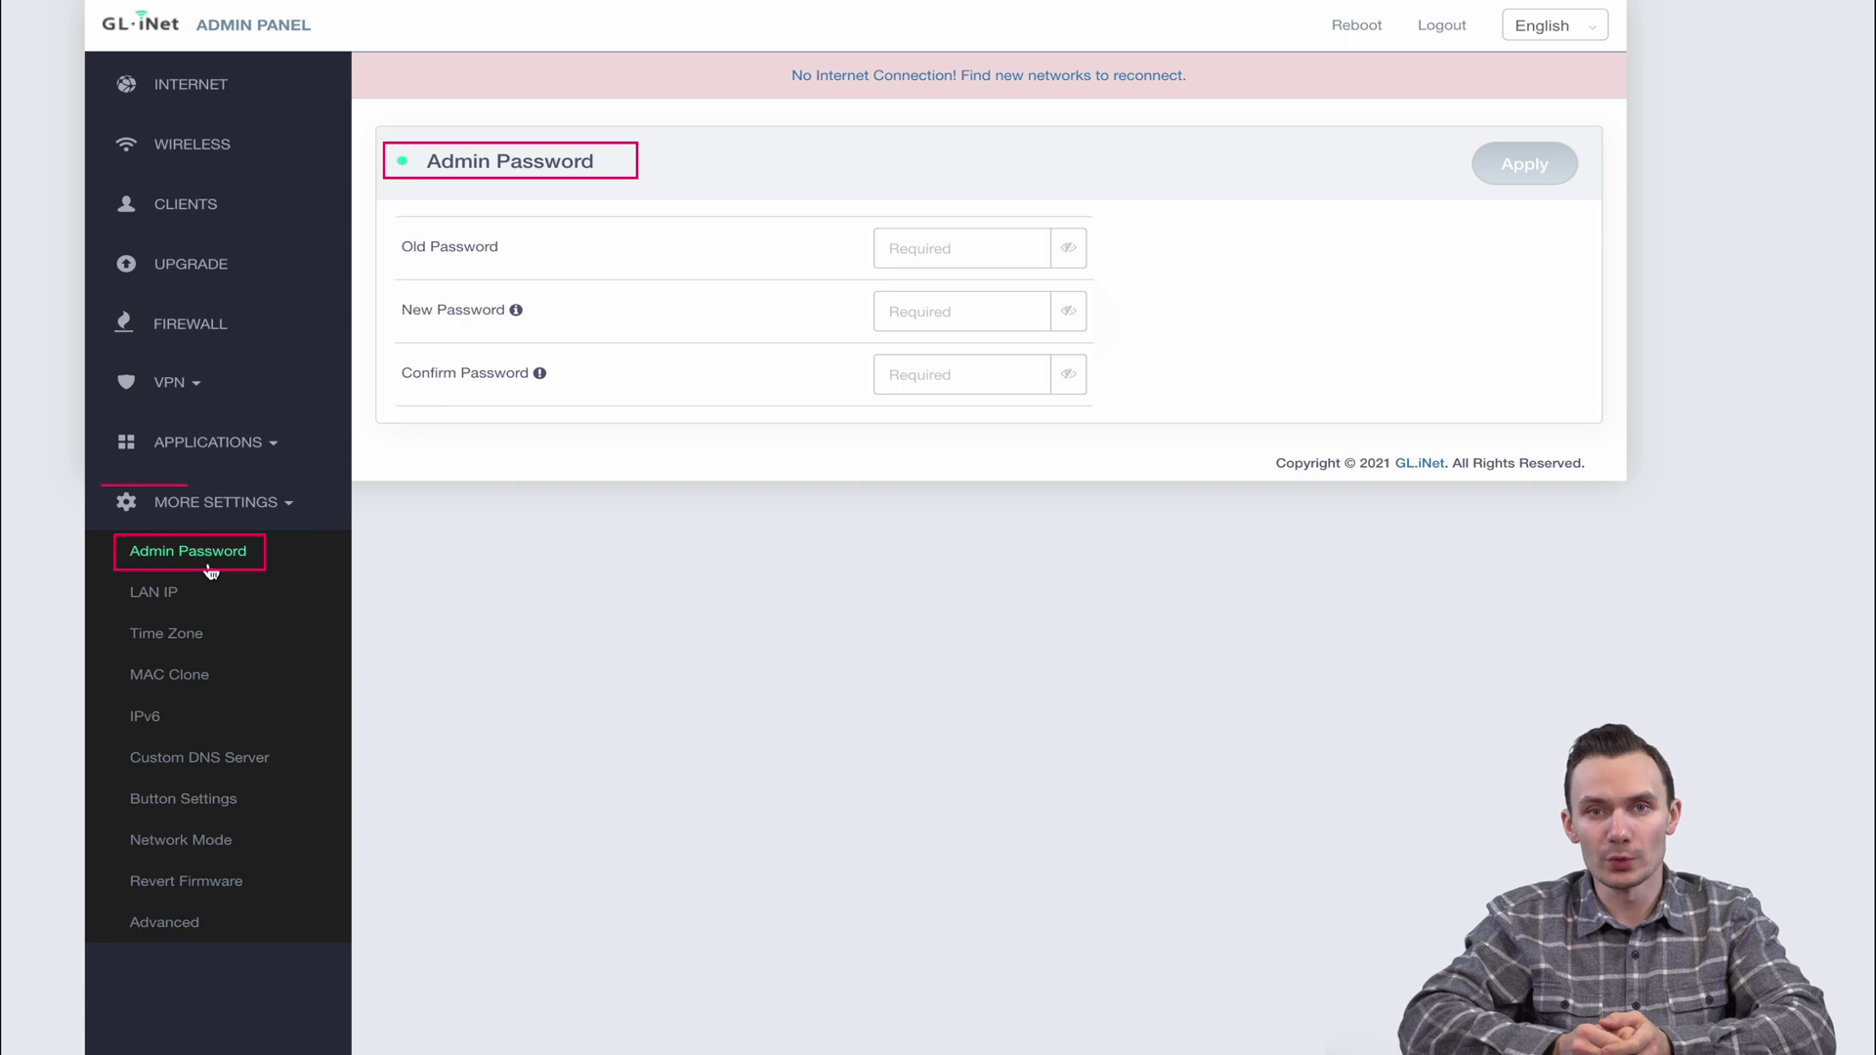
Step through LAN IP, Time Zone, MAC Clone and IPv6, finishing on Custom DNS Server
left_click(183, 589)
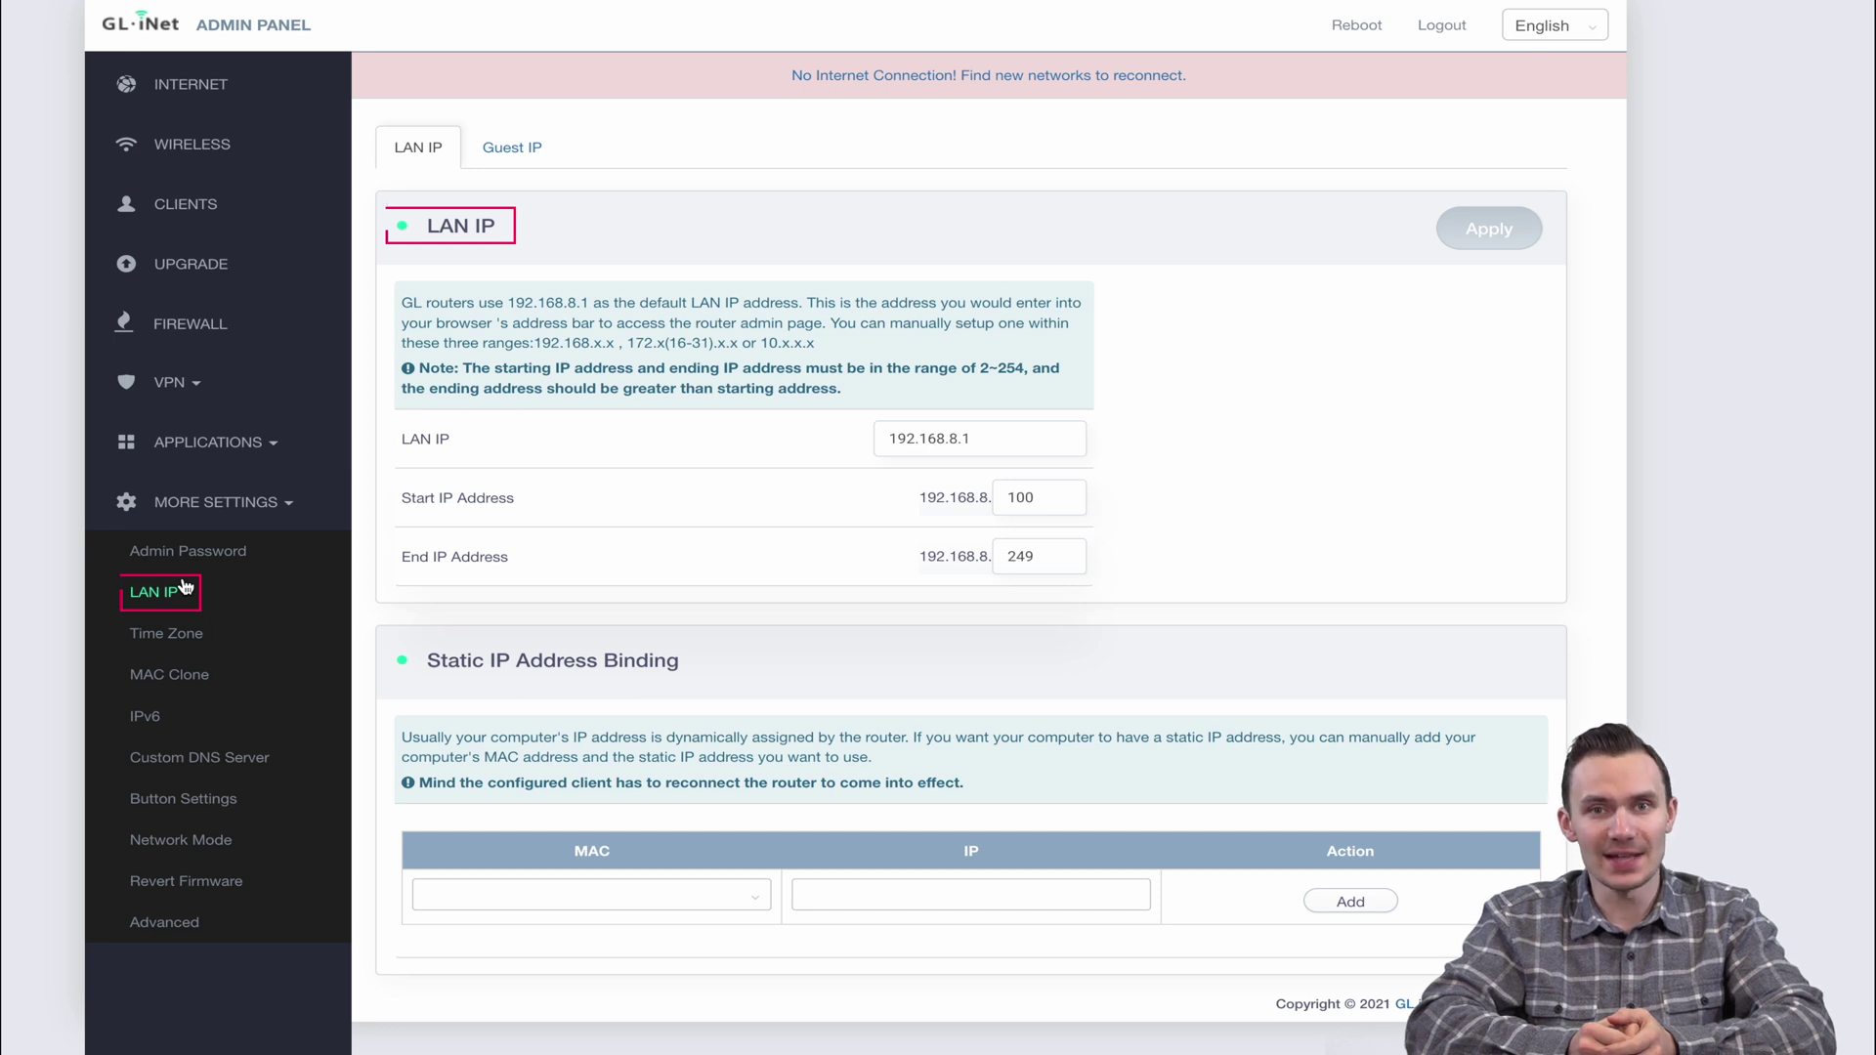
left_click(172, 636)
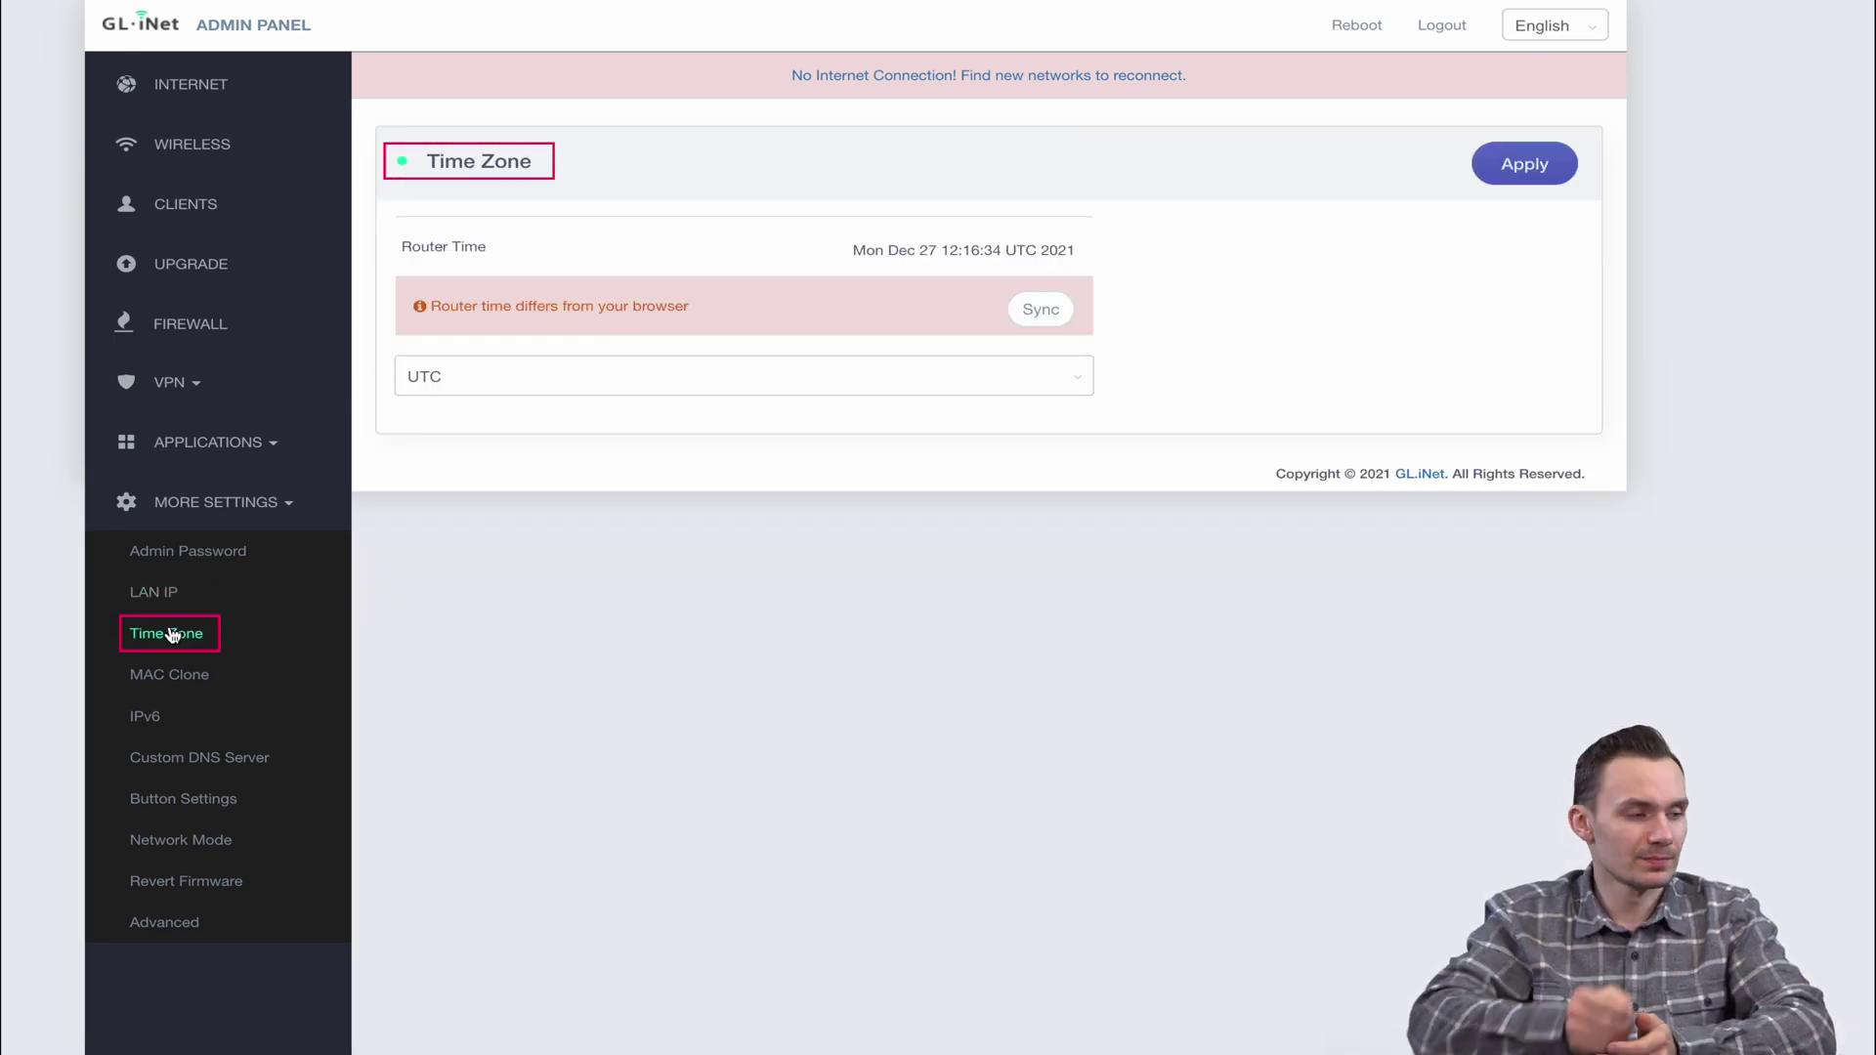
left_click(170, 673)
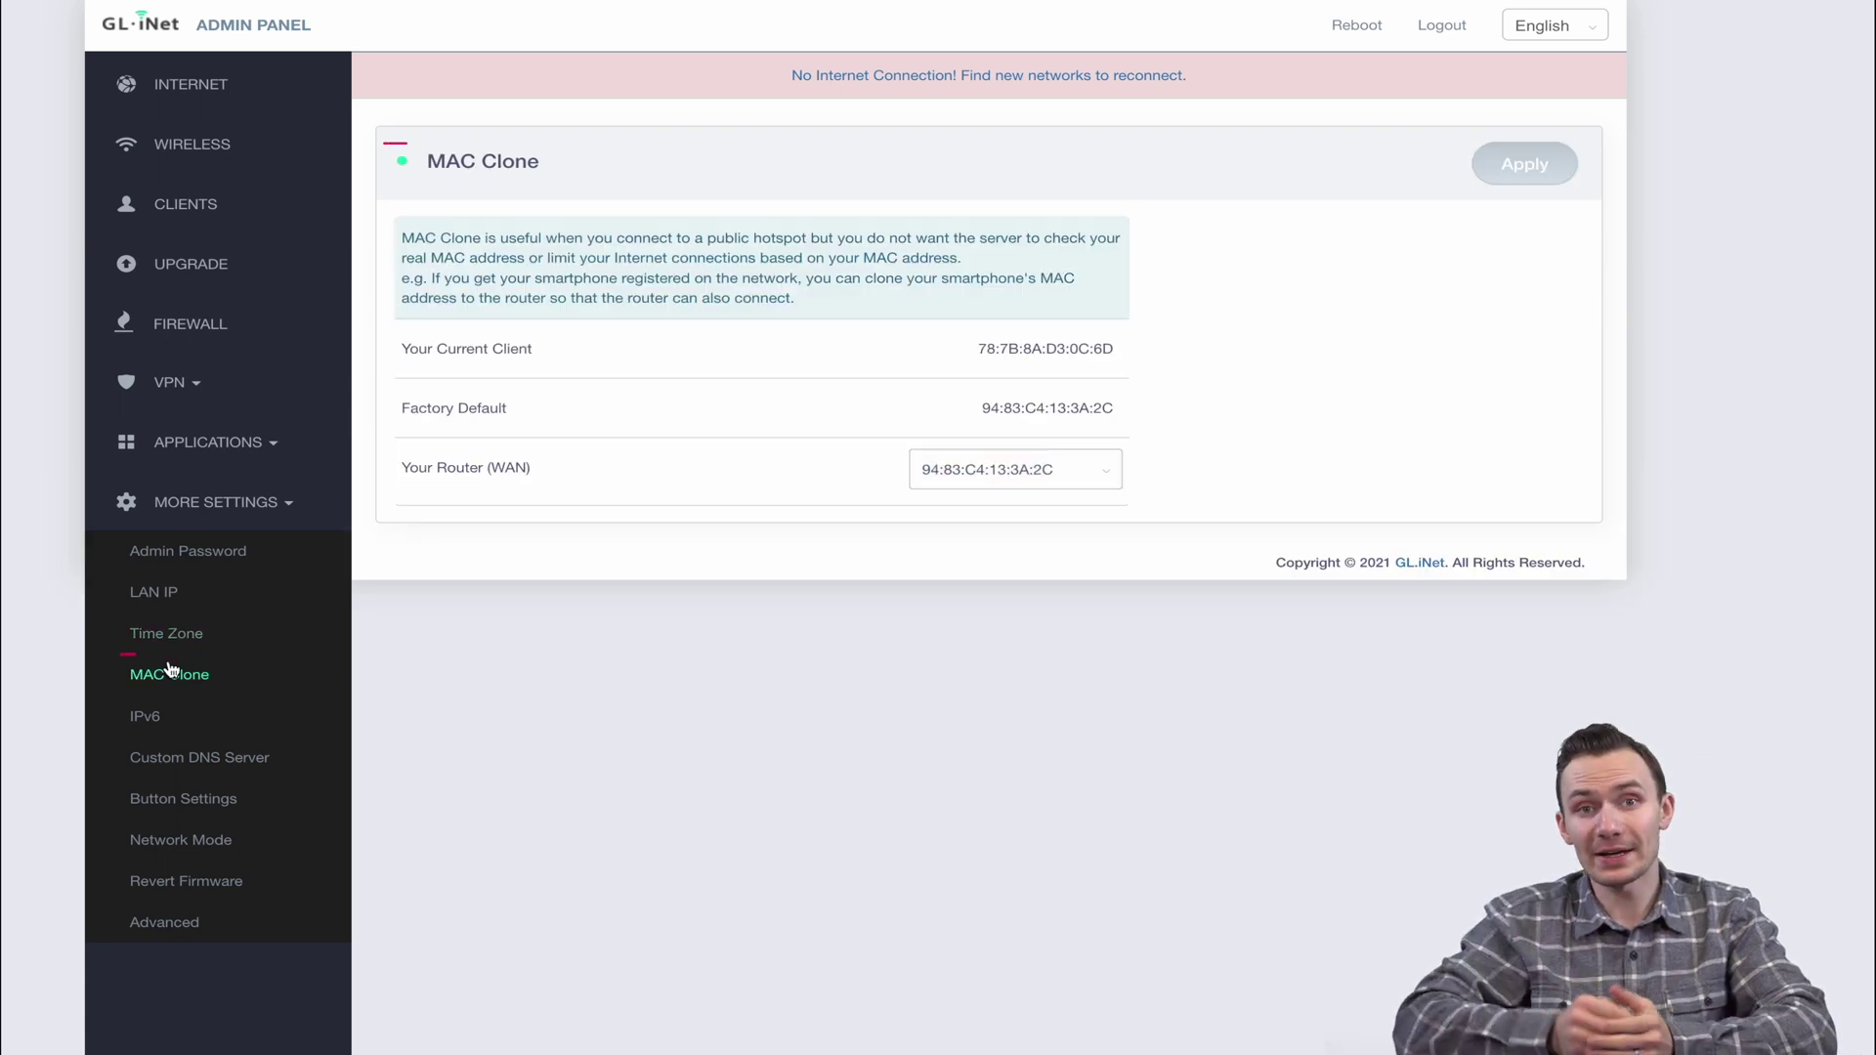
left_click(166, 714)
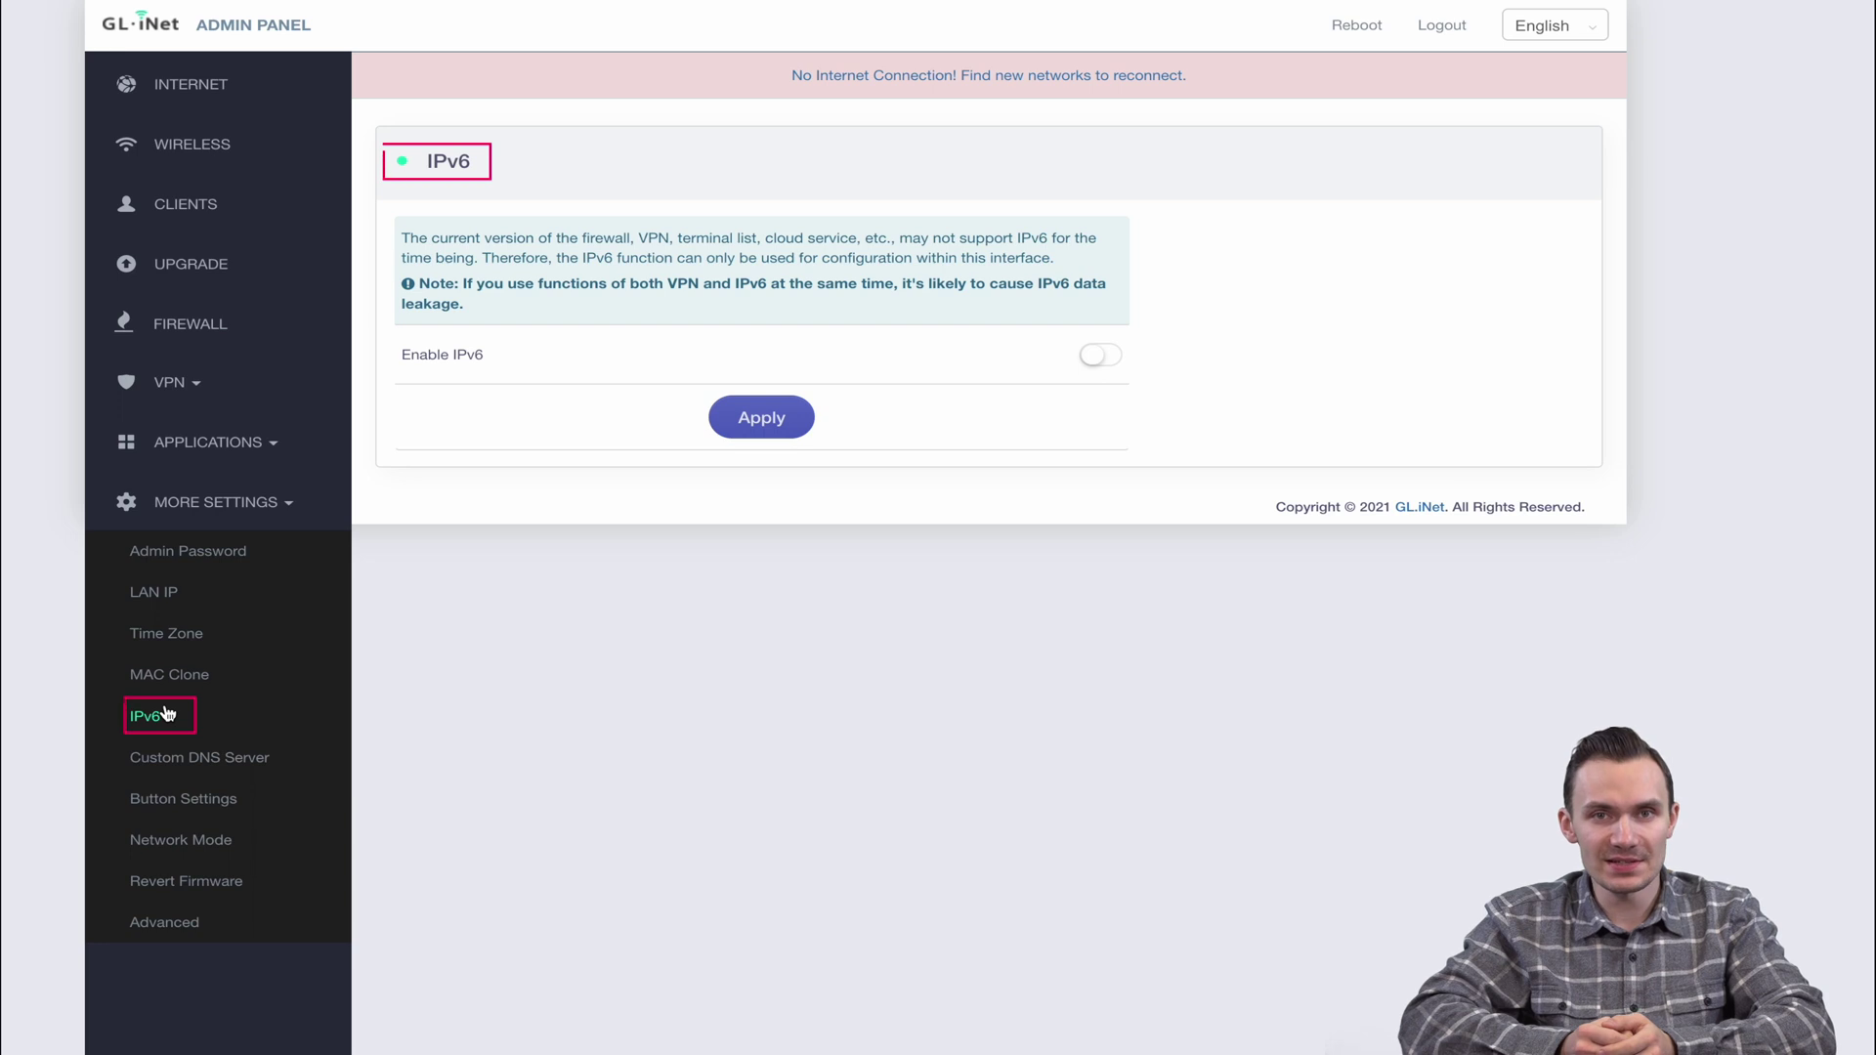
left_click(172, 761)
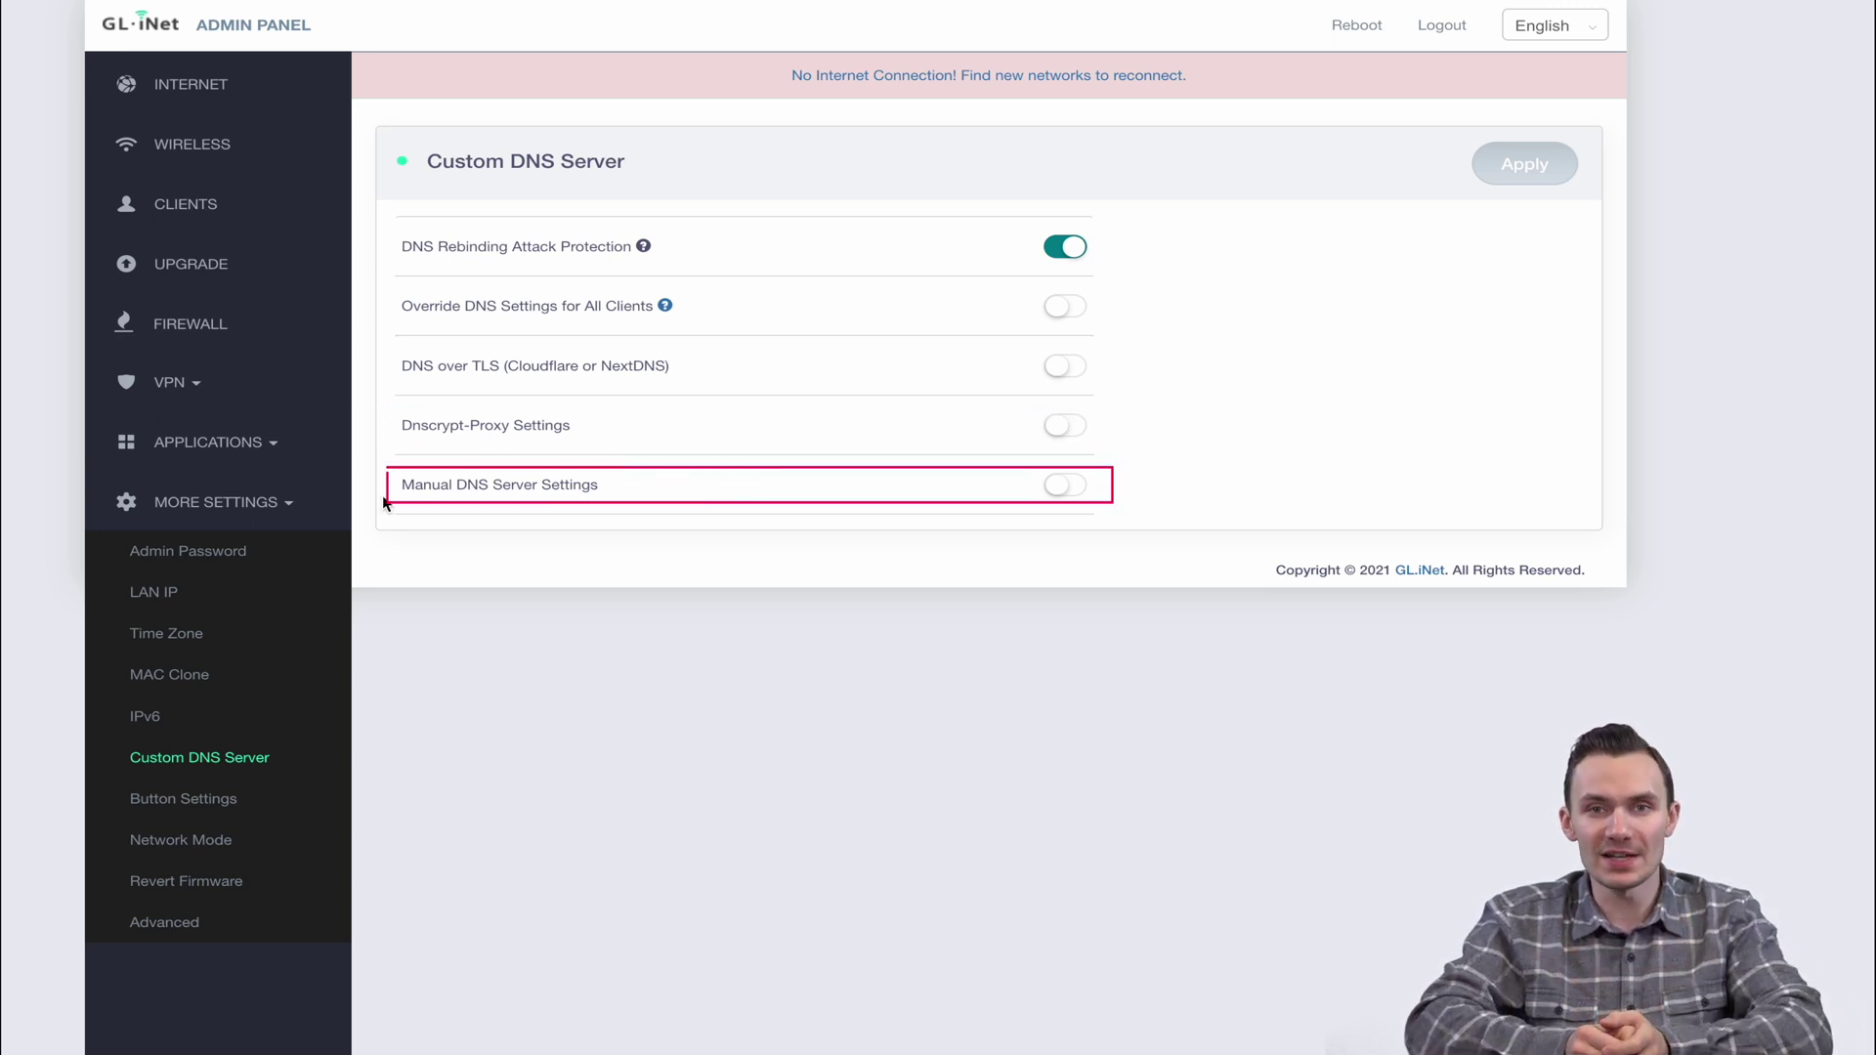
Review the Switch Button function choices unchanged, then view Network Mode with Router active
left_click(137, 803)
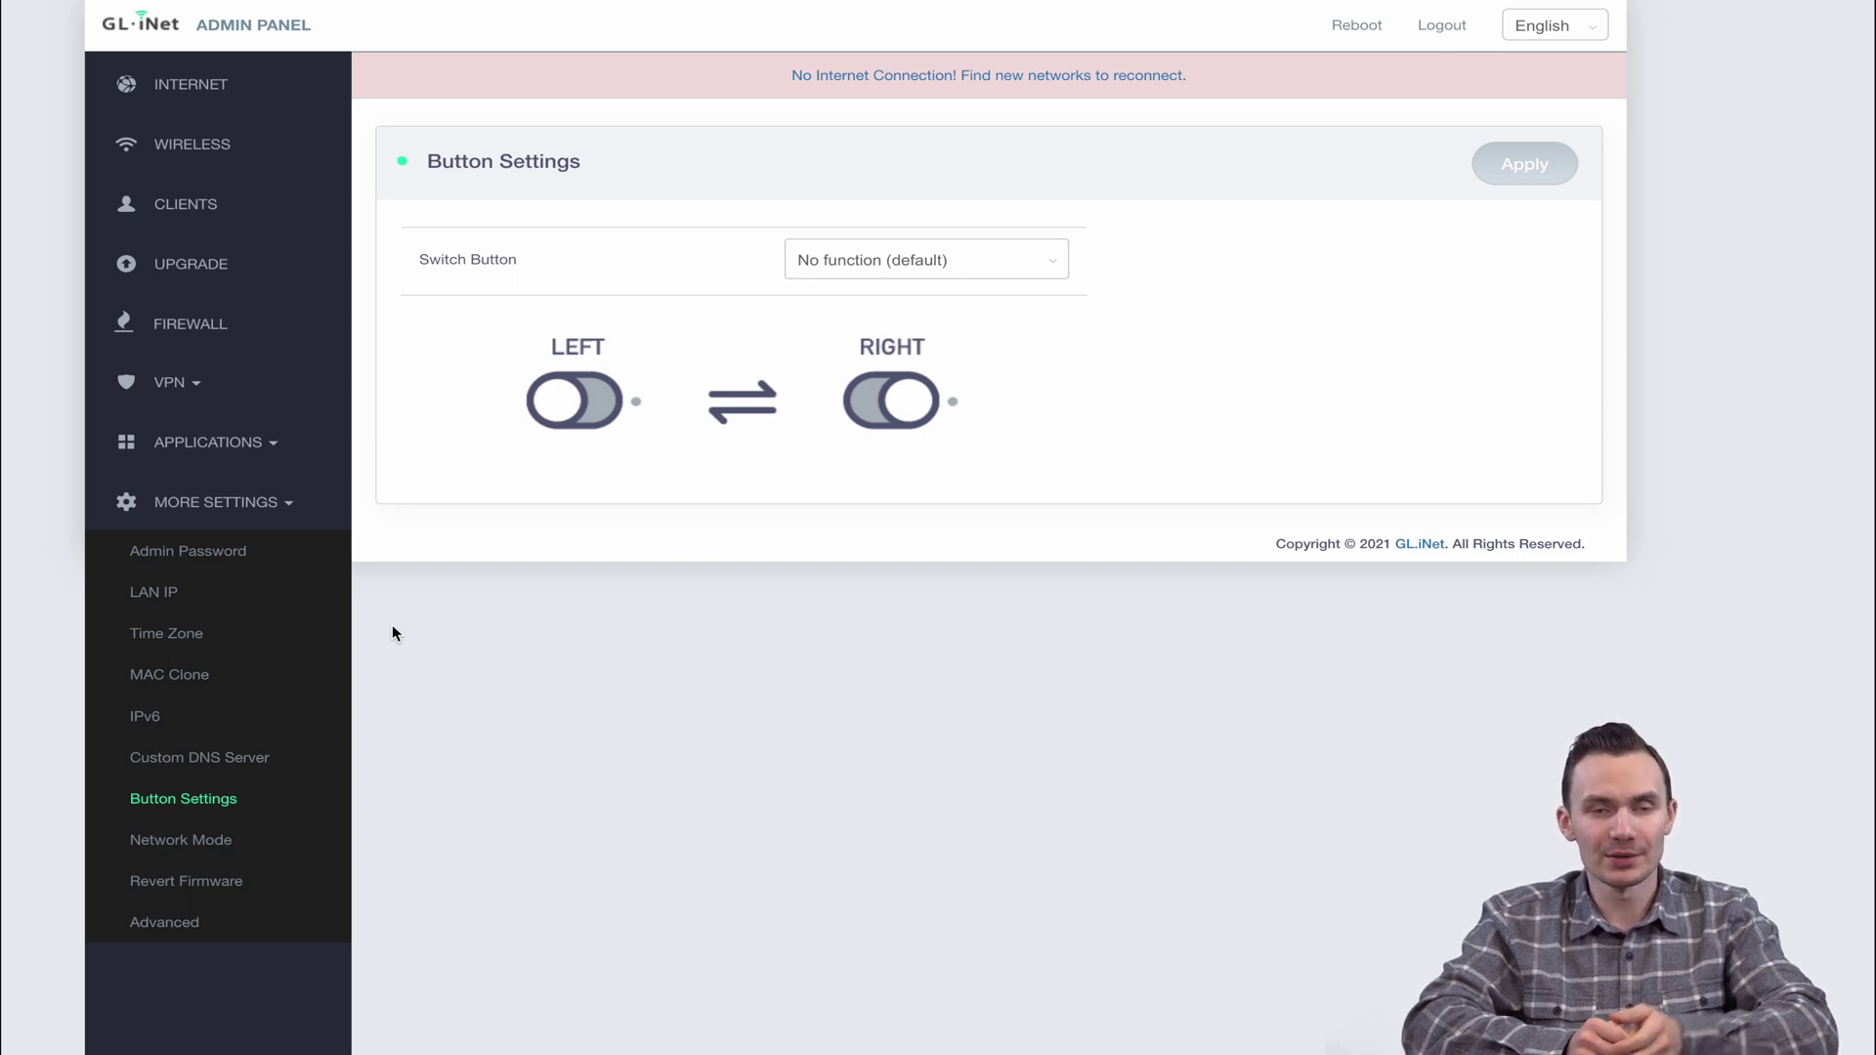
left_click(868, 266)
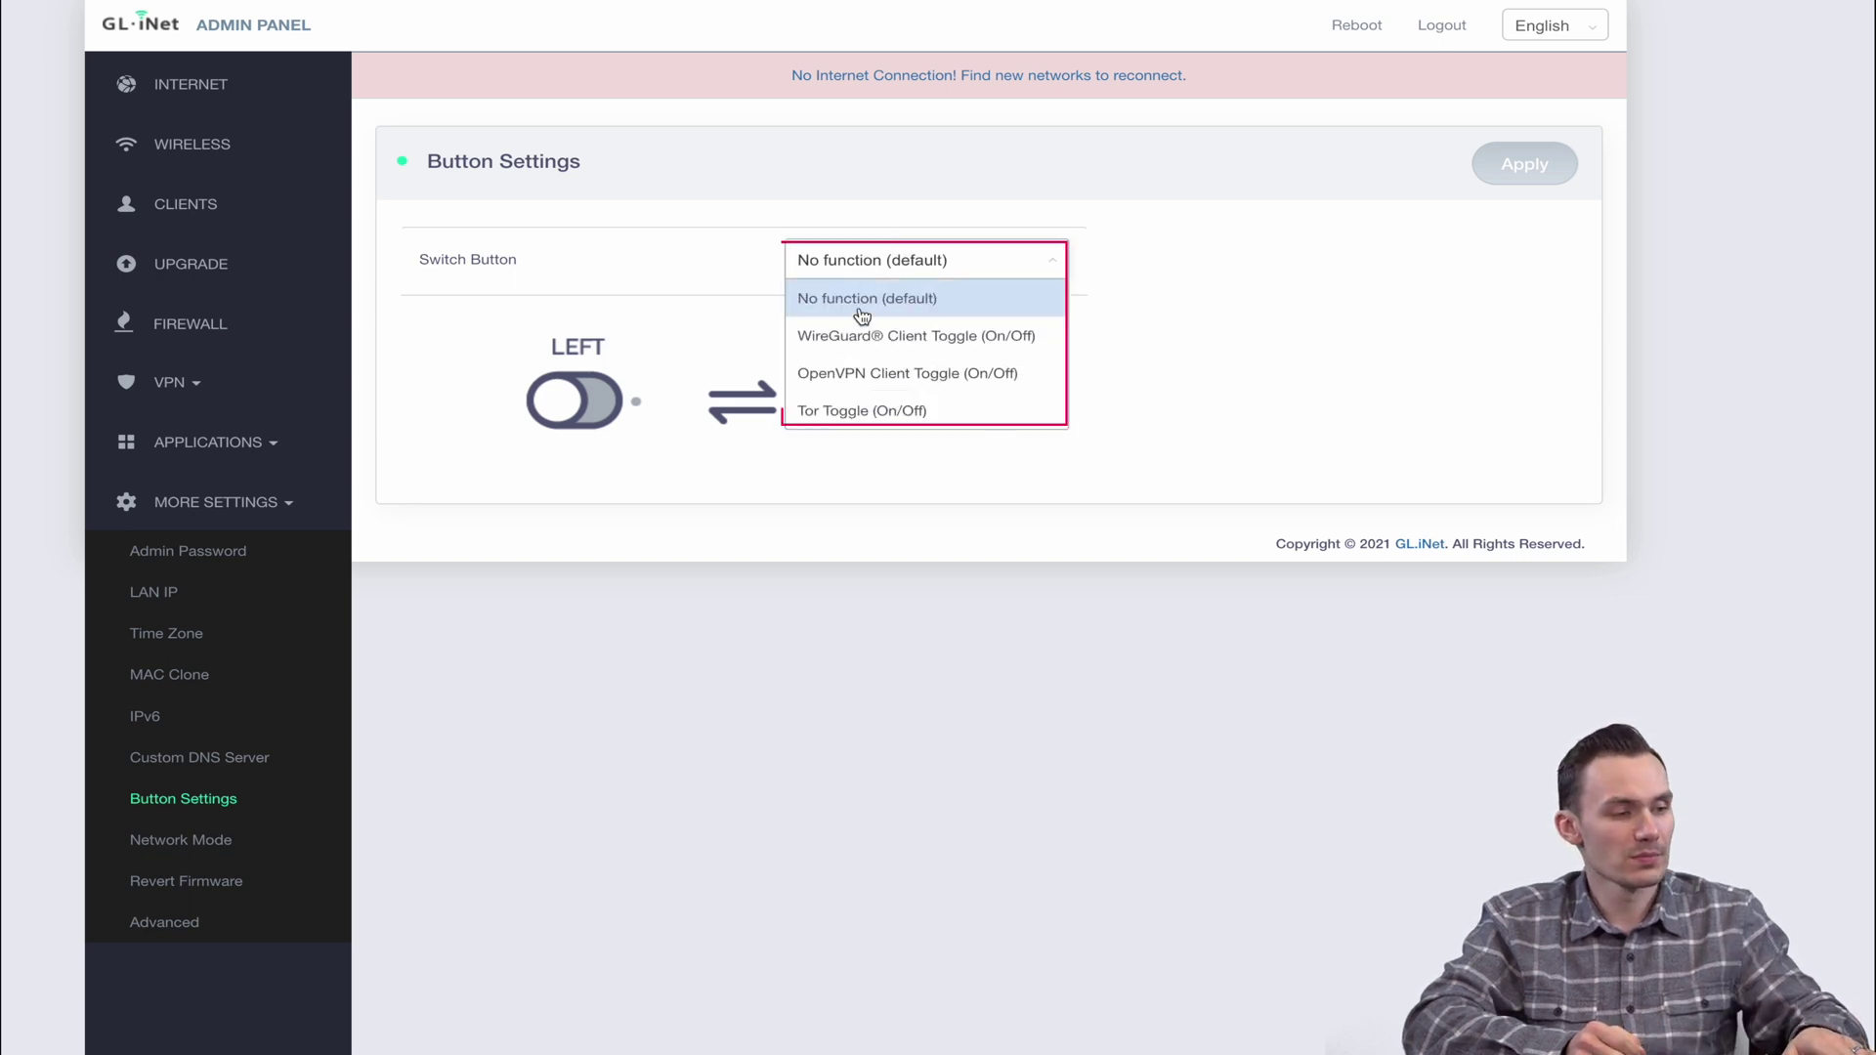
left_click(861, 484)
left_click(196, 843)
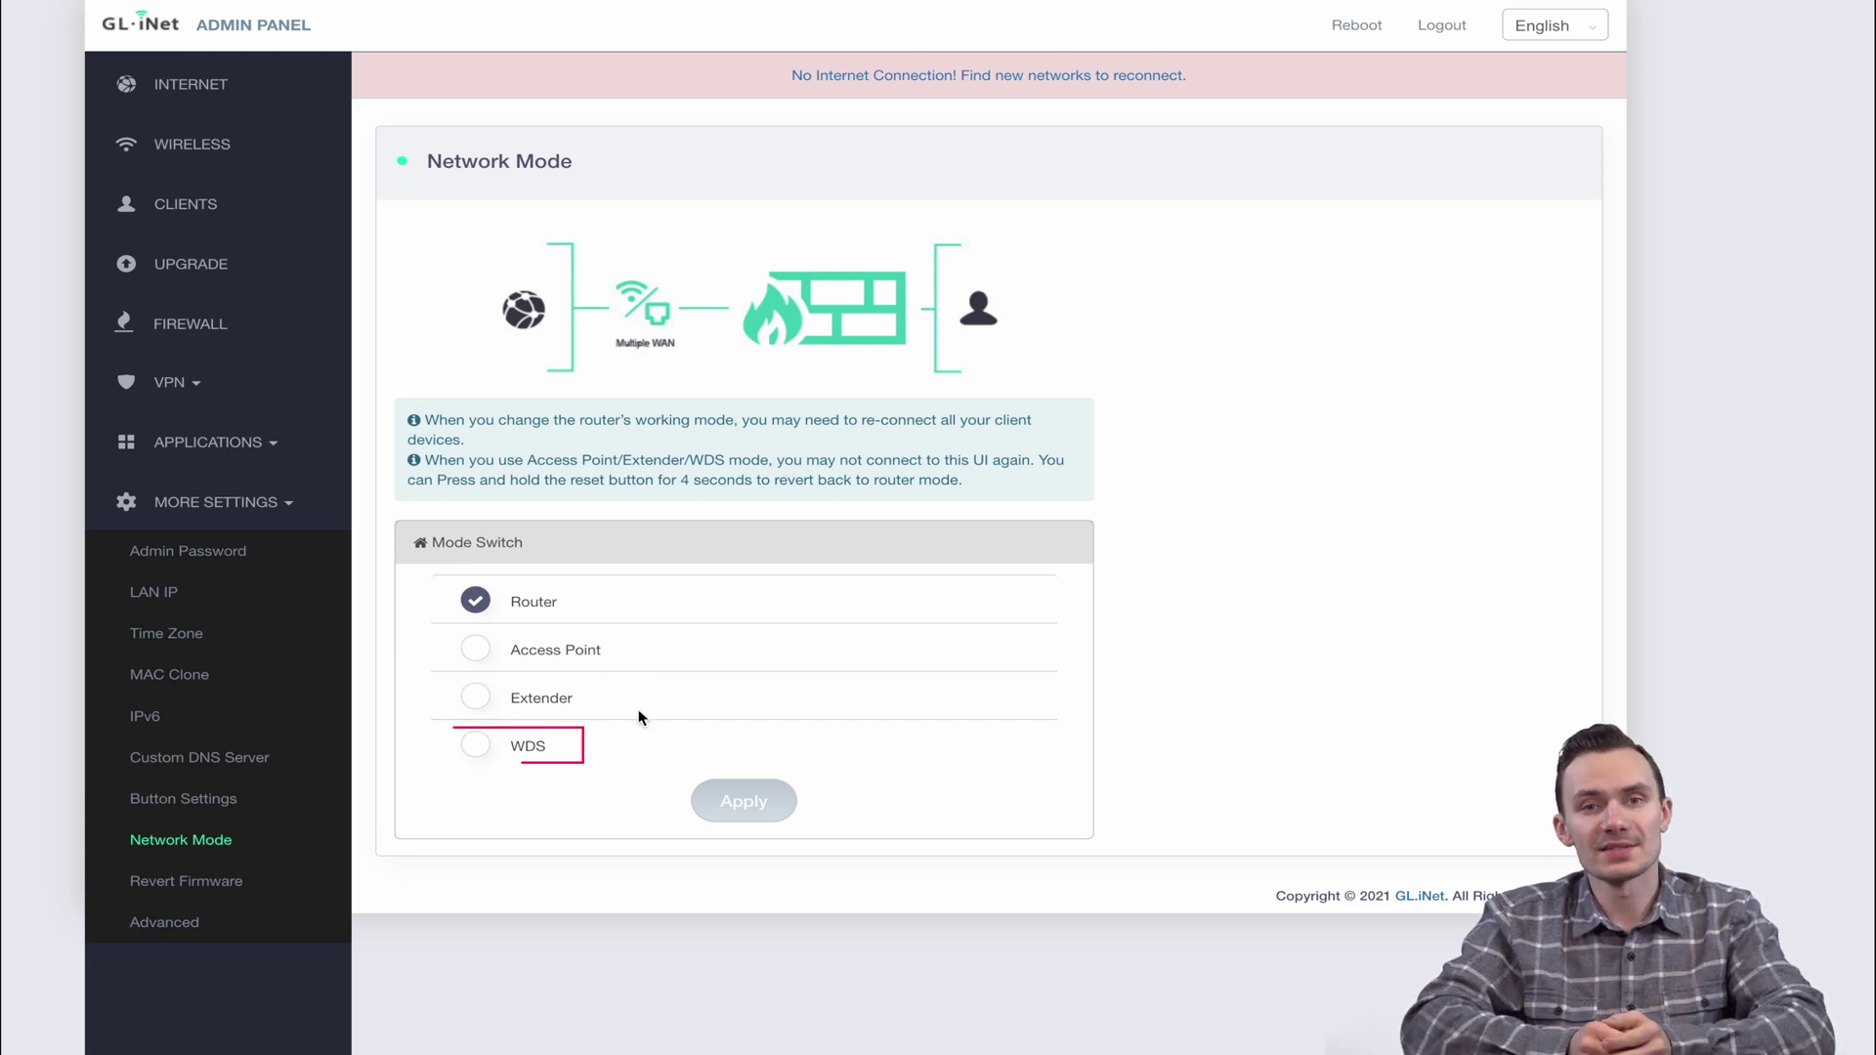
Glance at Revert Firmware, then the Advanced page showing LuCI not installed and 93 MB free
left_click(212, 881)
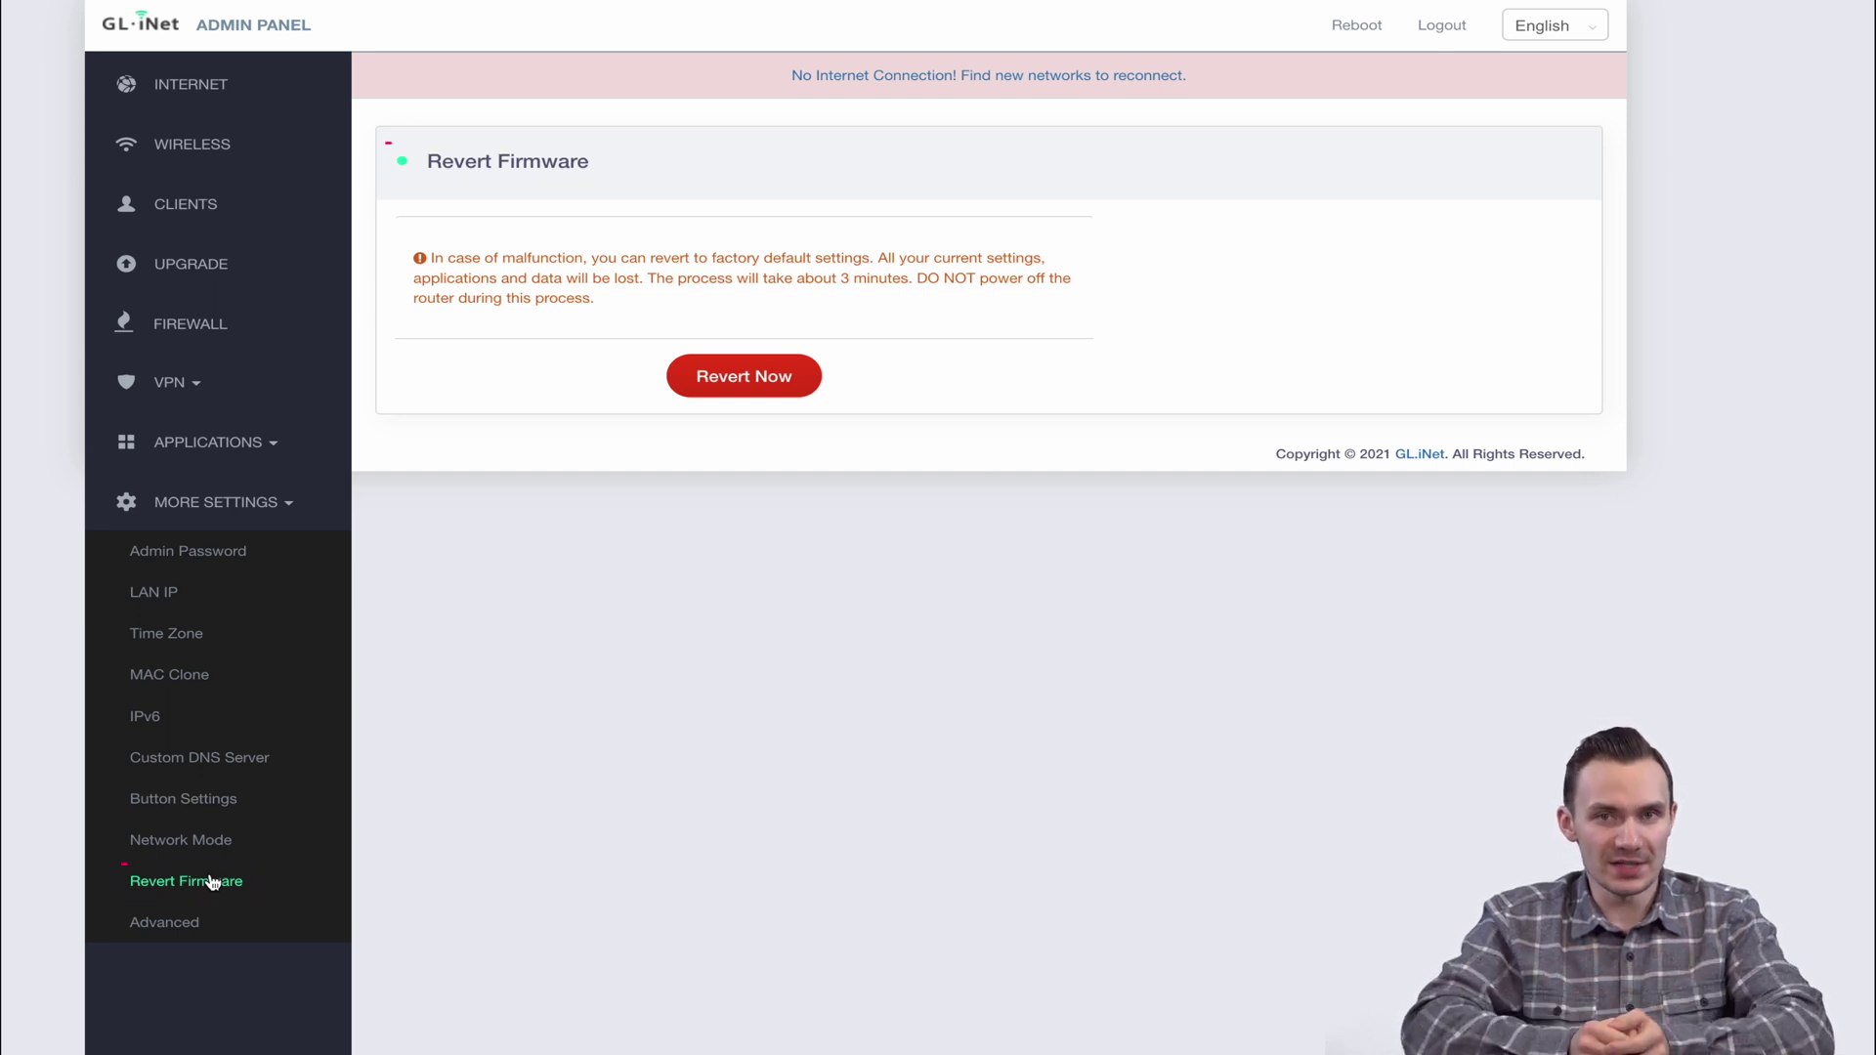
left_click(189, 922)
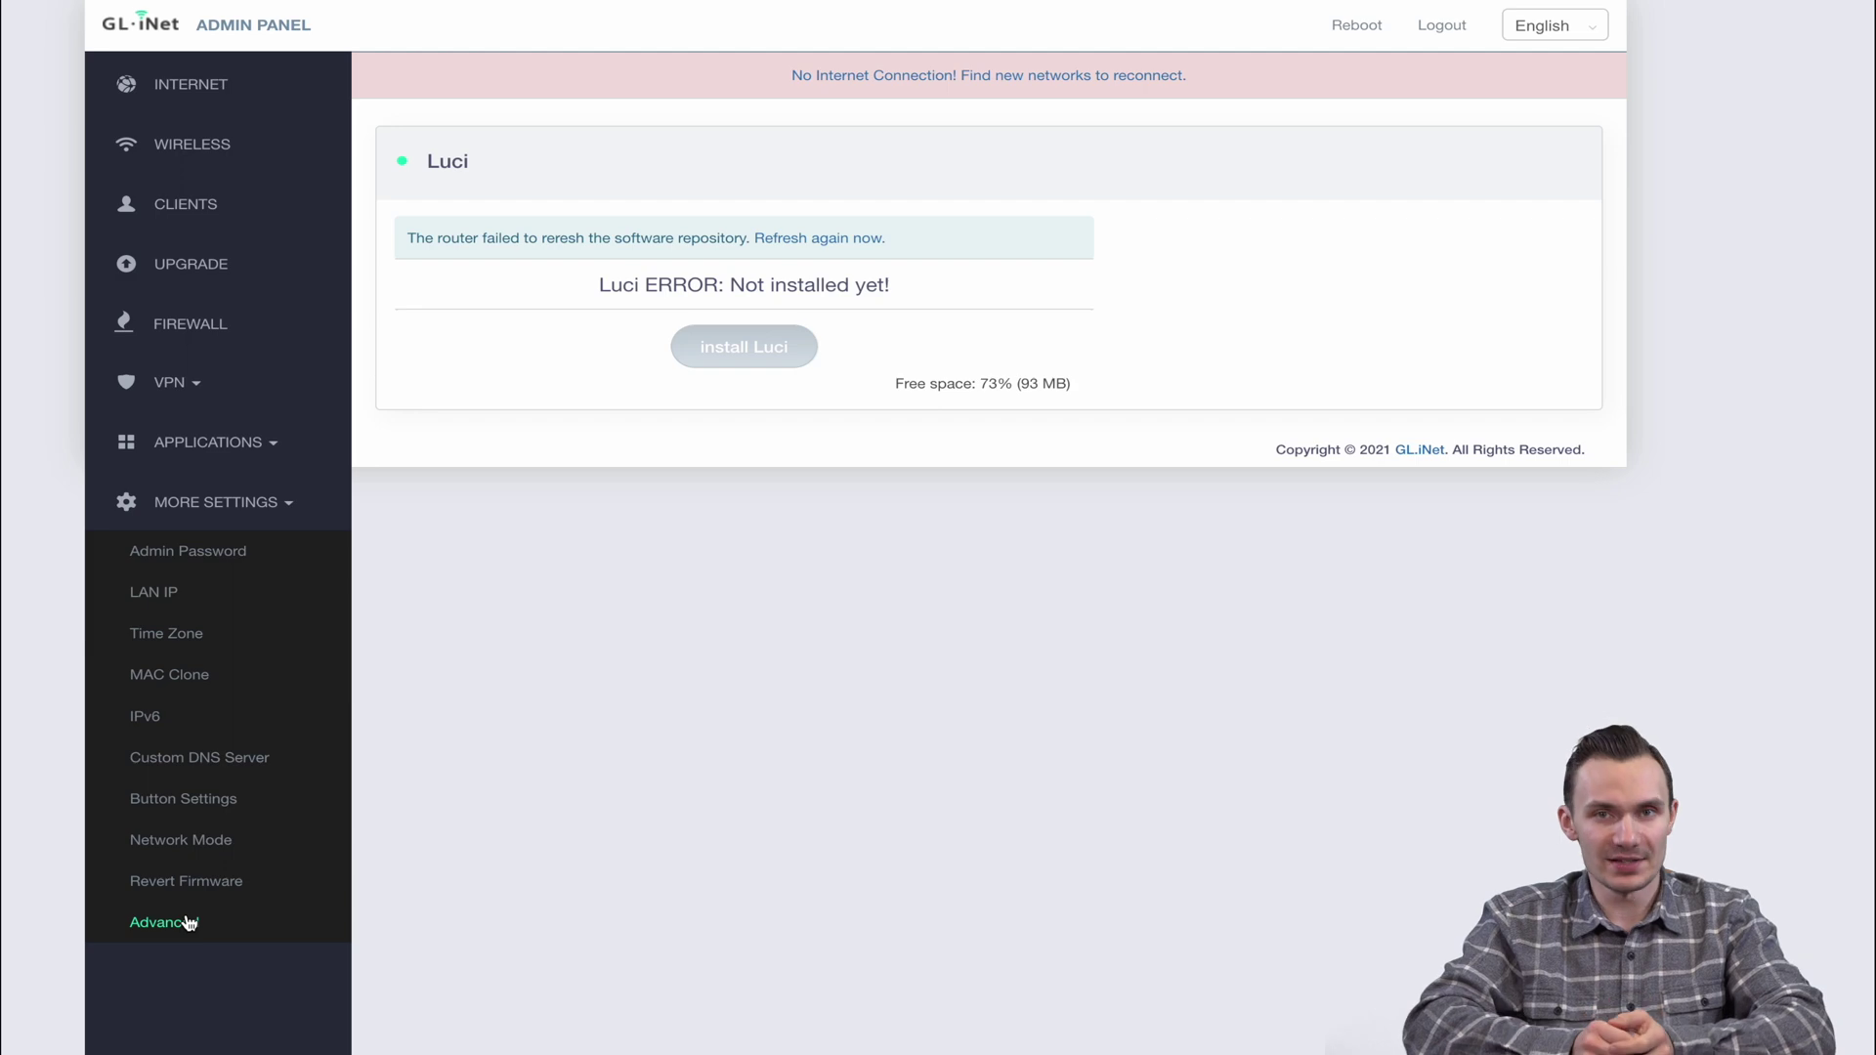
Install LuCI and follow the 192.168.8.1/cgi-bin/luci link to its GL-AR750S login page
left_click(735, 319)
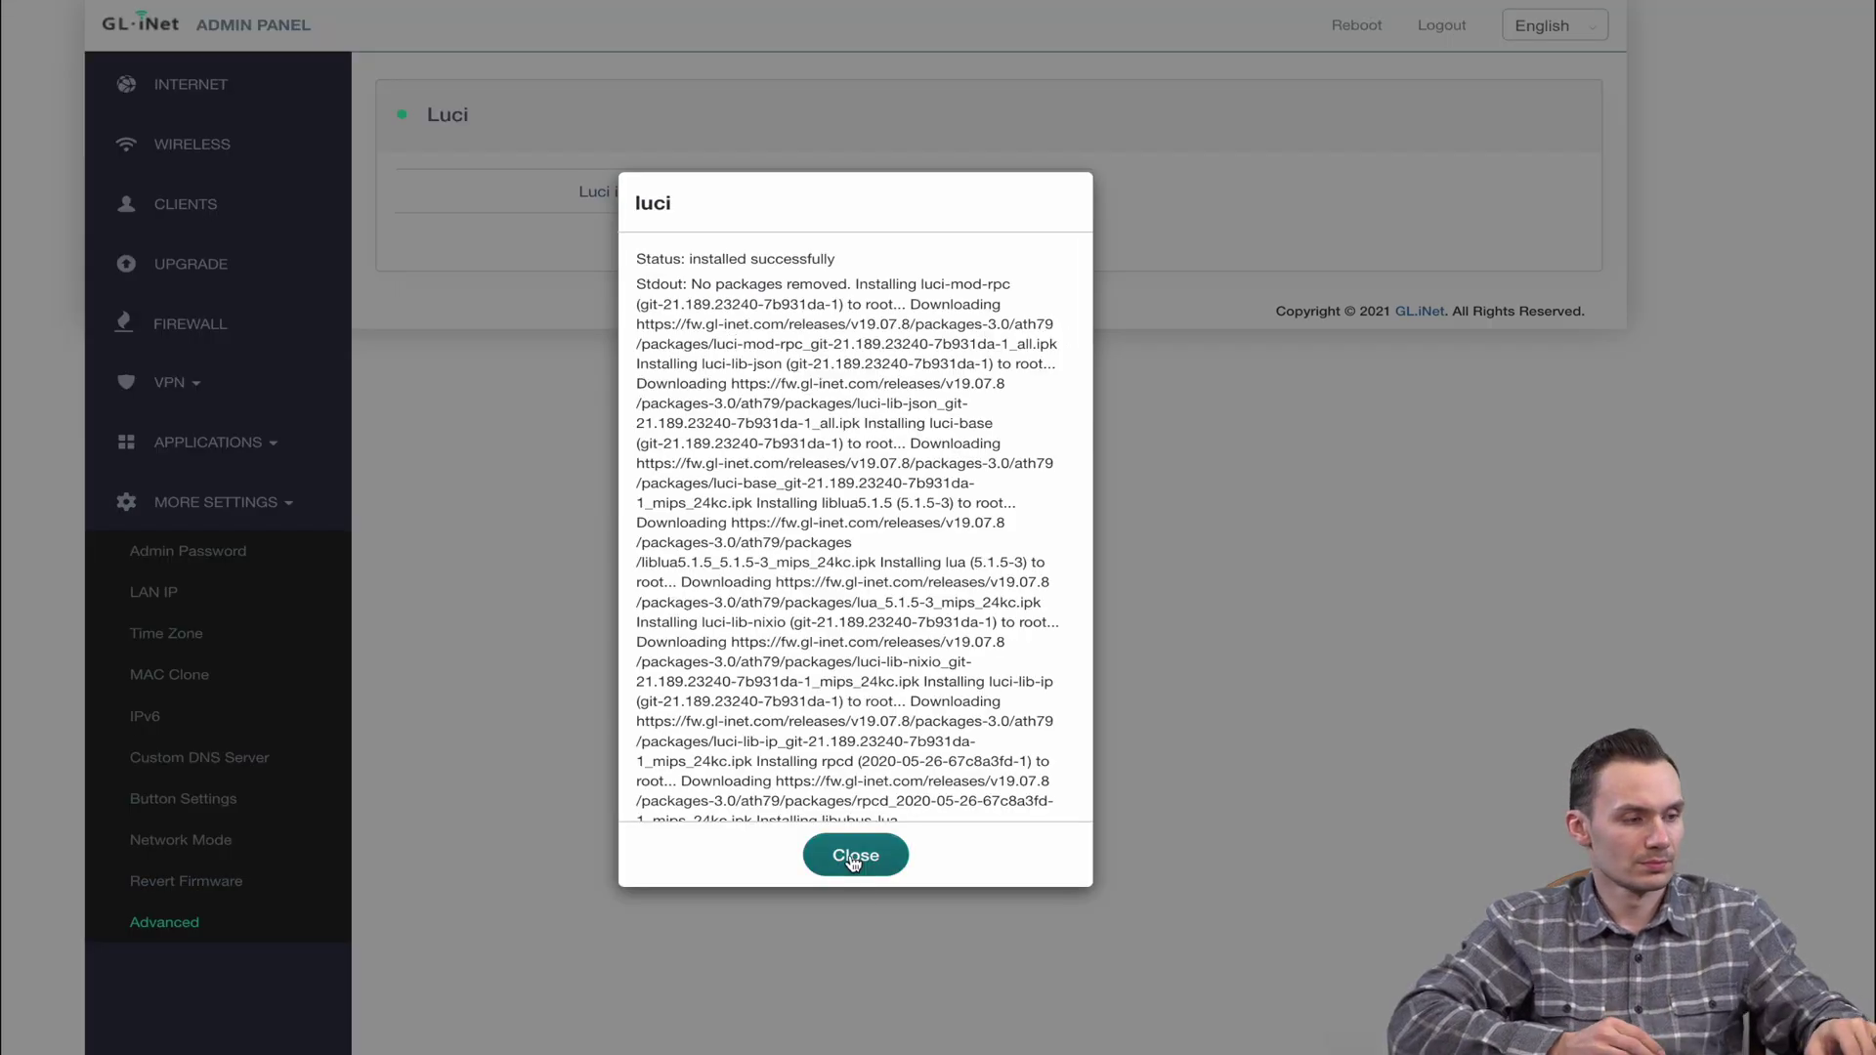
left_click(854, 853)
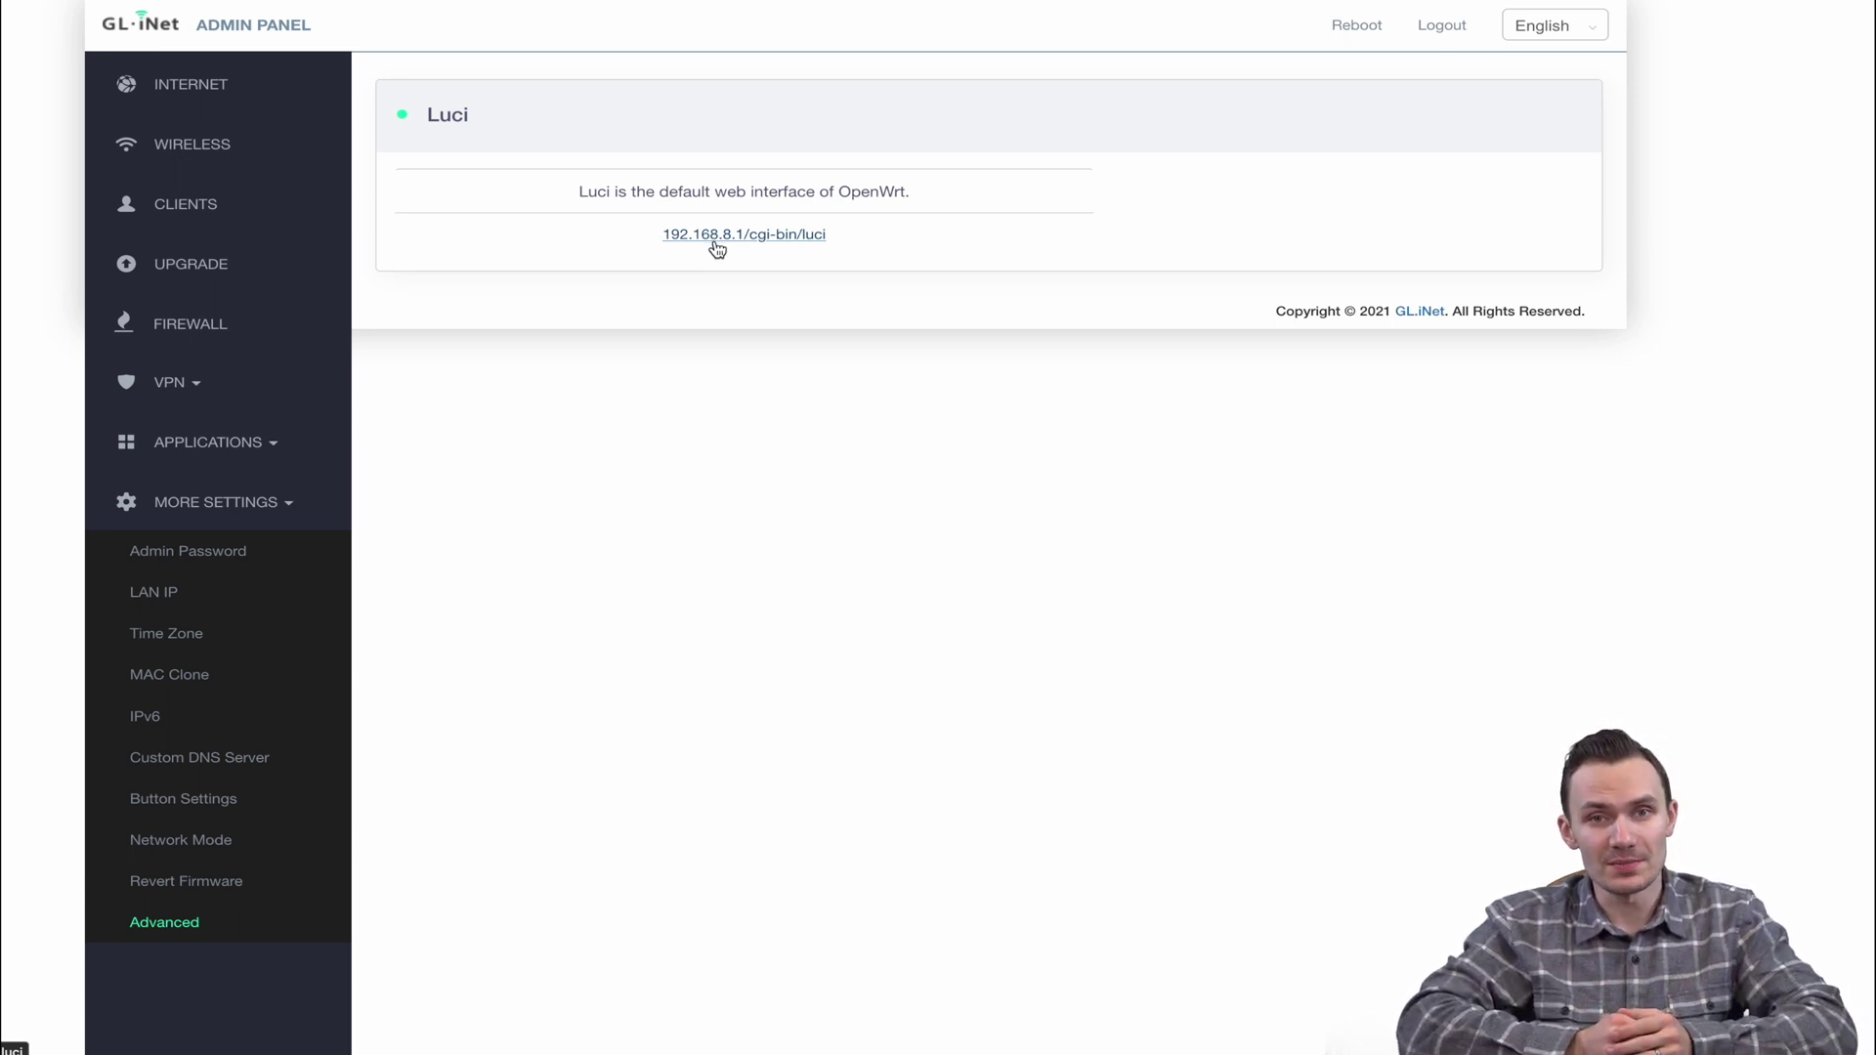
left_click(717, 243)
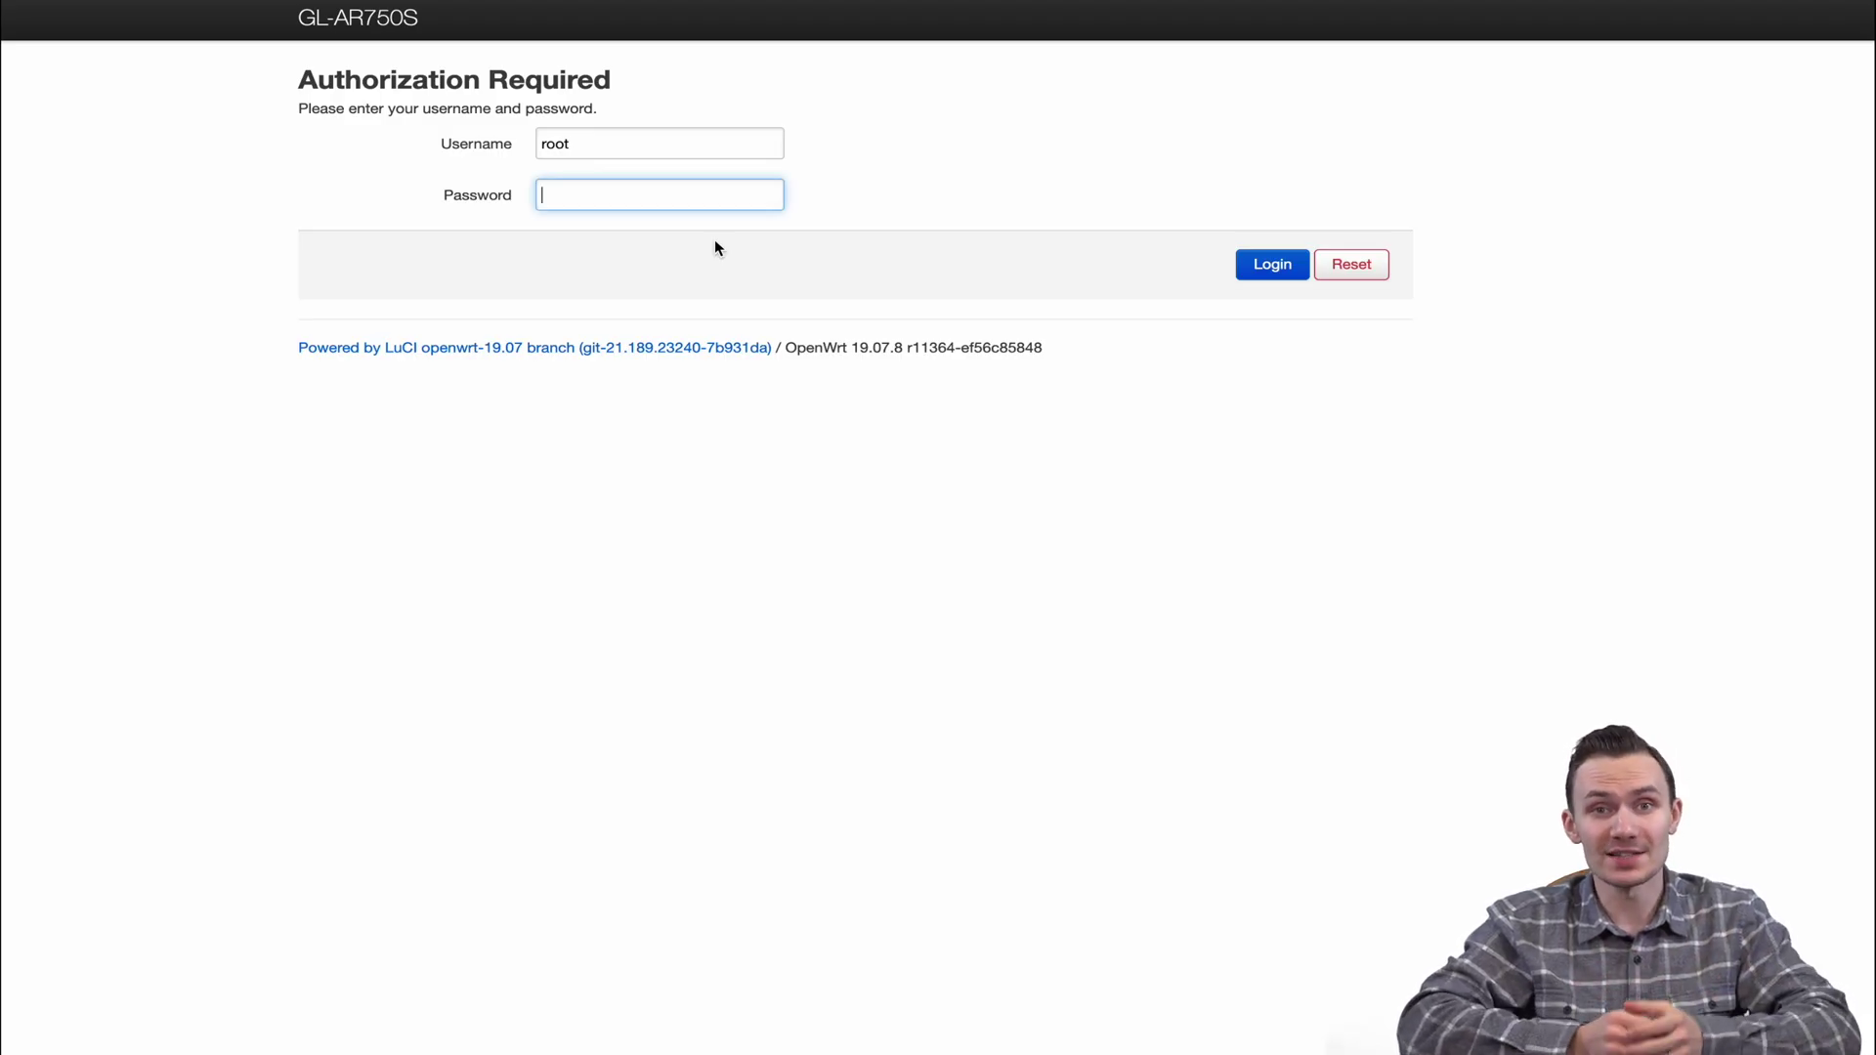
Log into LuCI with the root password, declining the browser's offer to save the login
type("************")
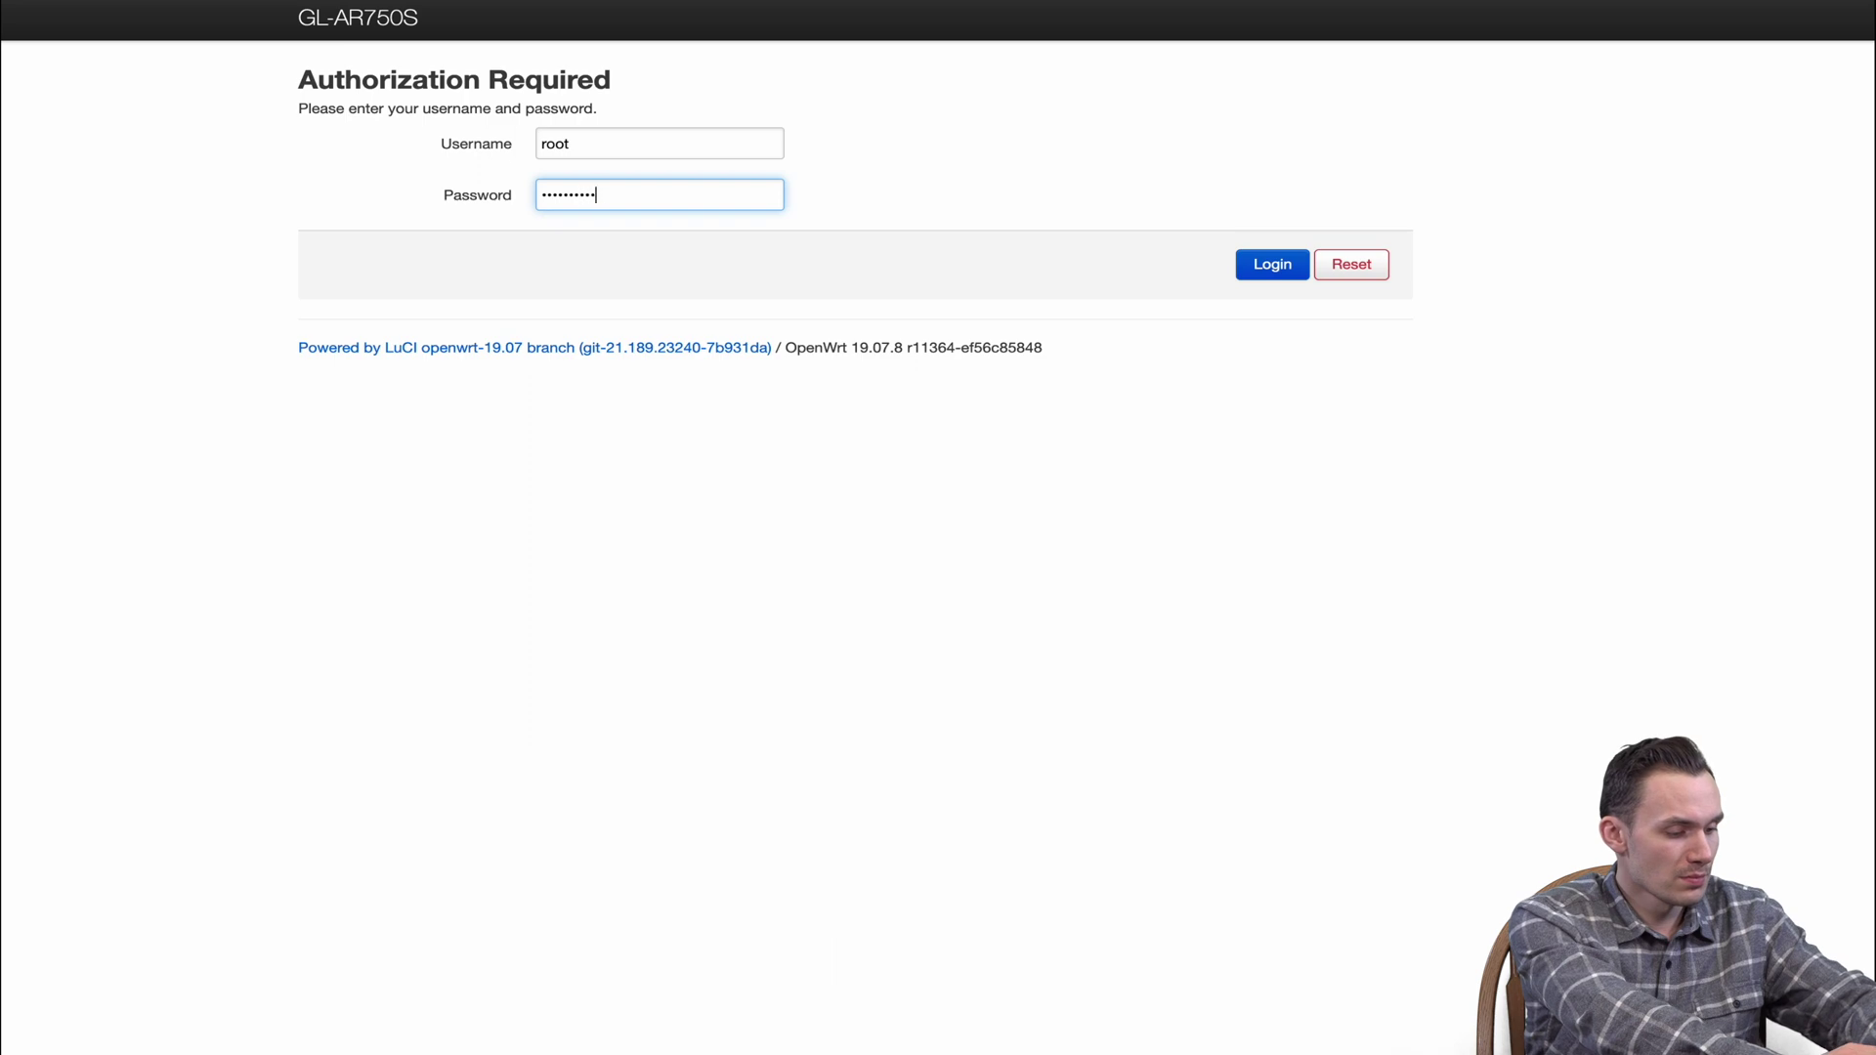
key("Return")
left_click(488, 289)
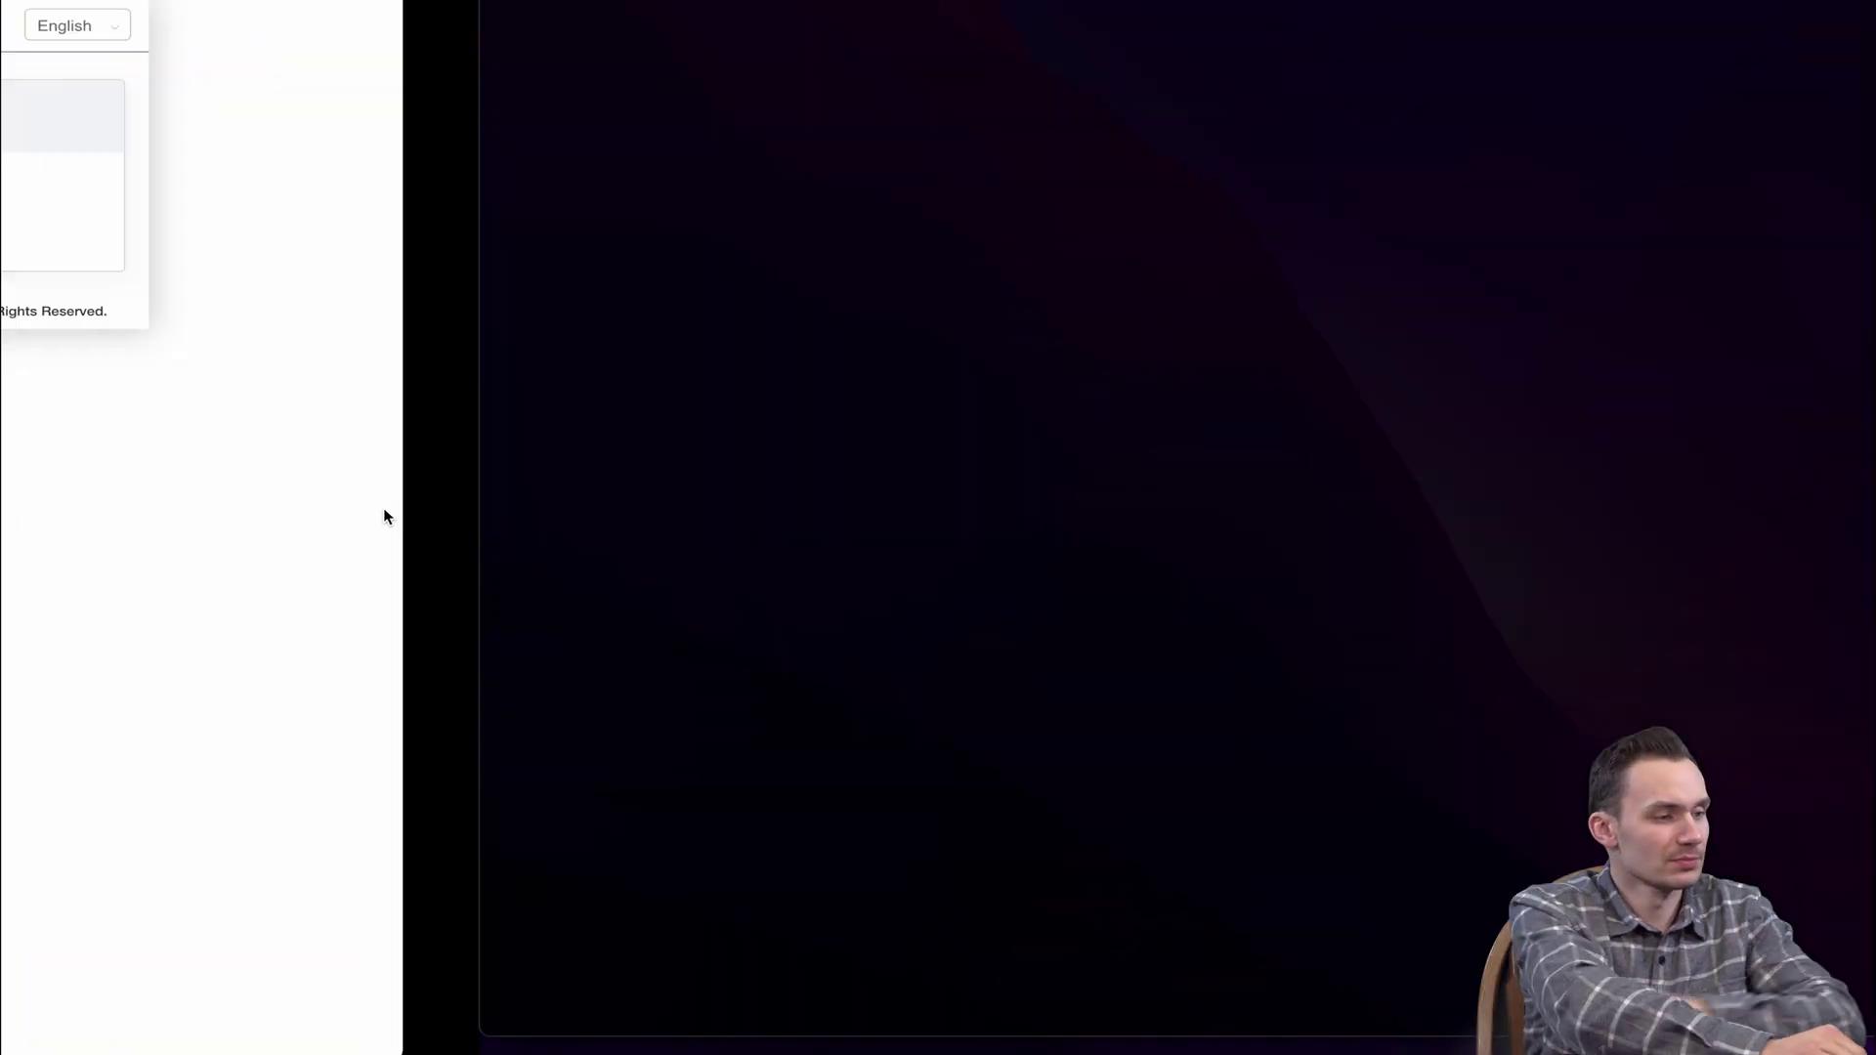
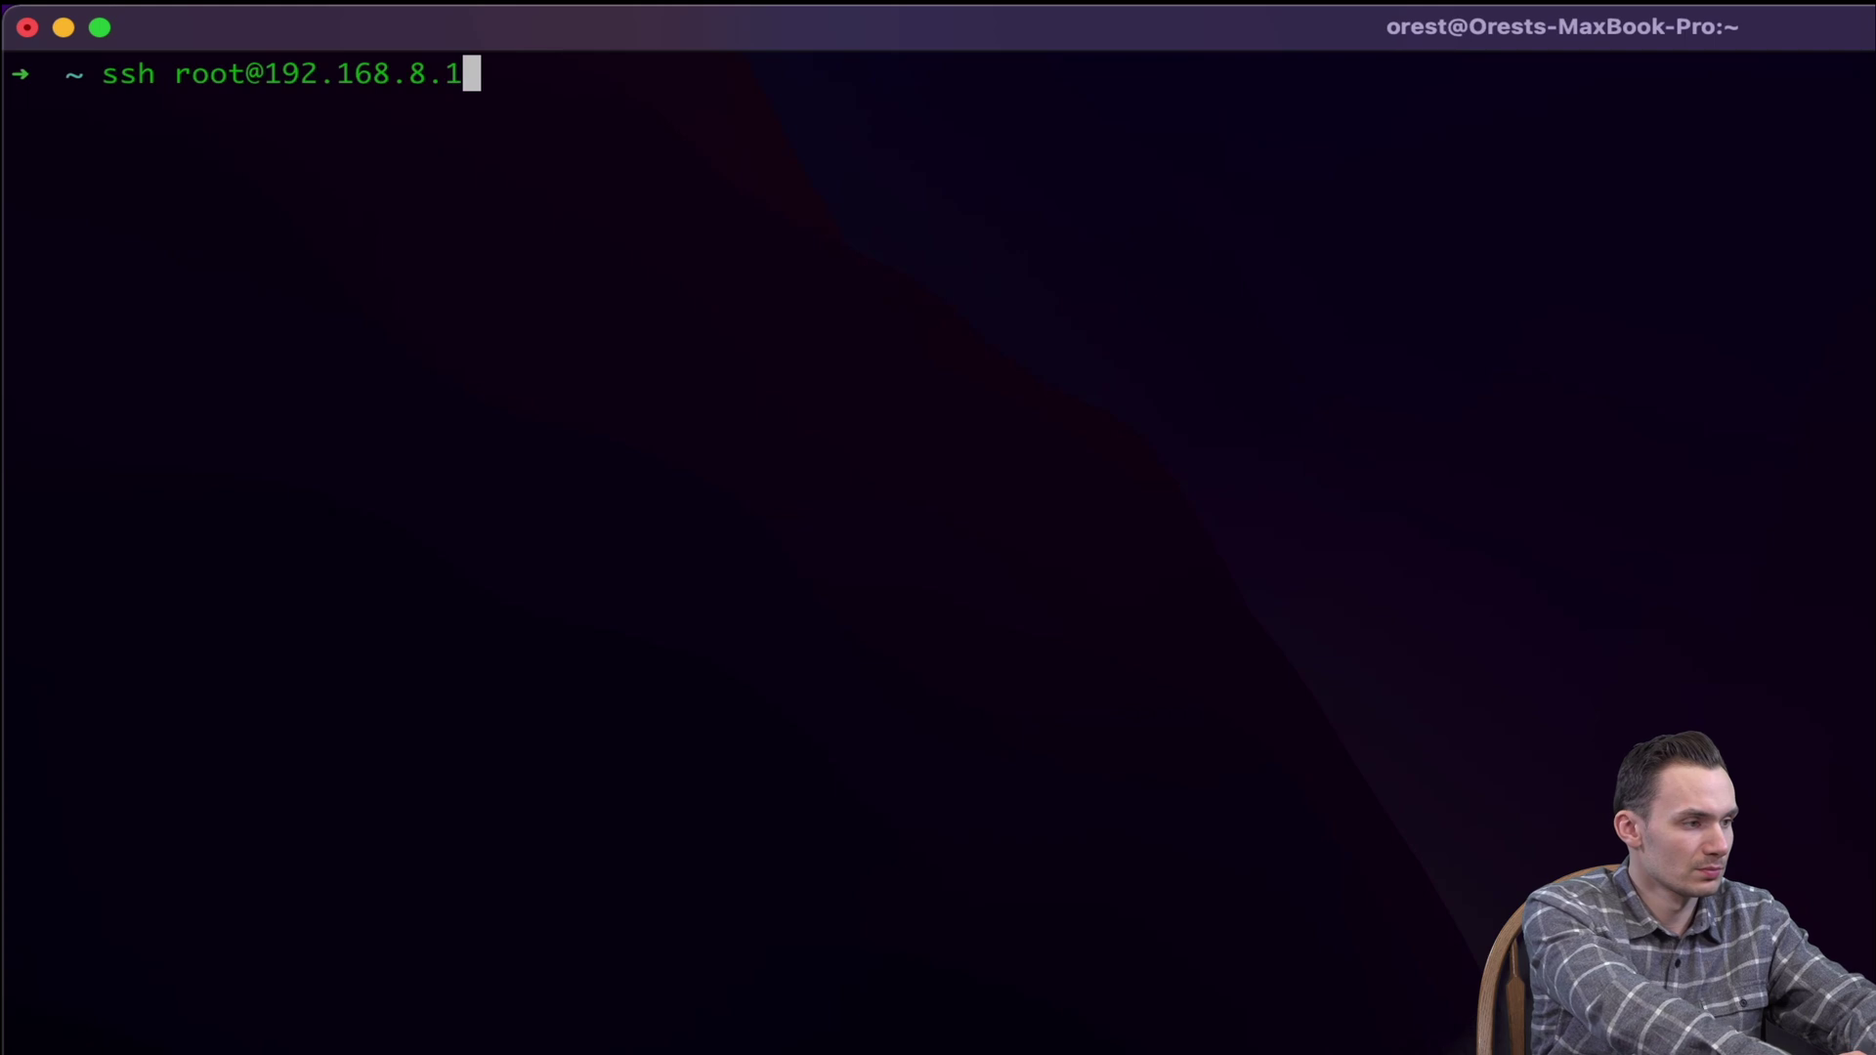
key("Return")
key("Return")
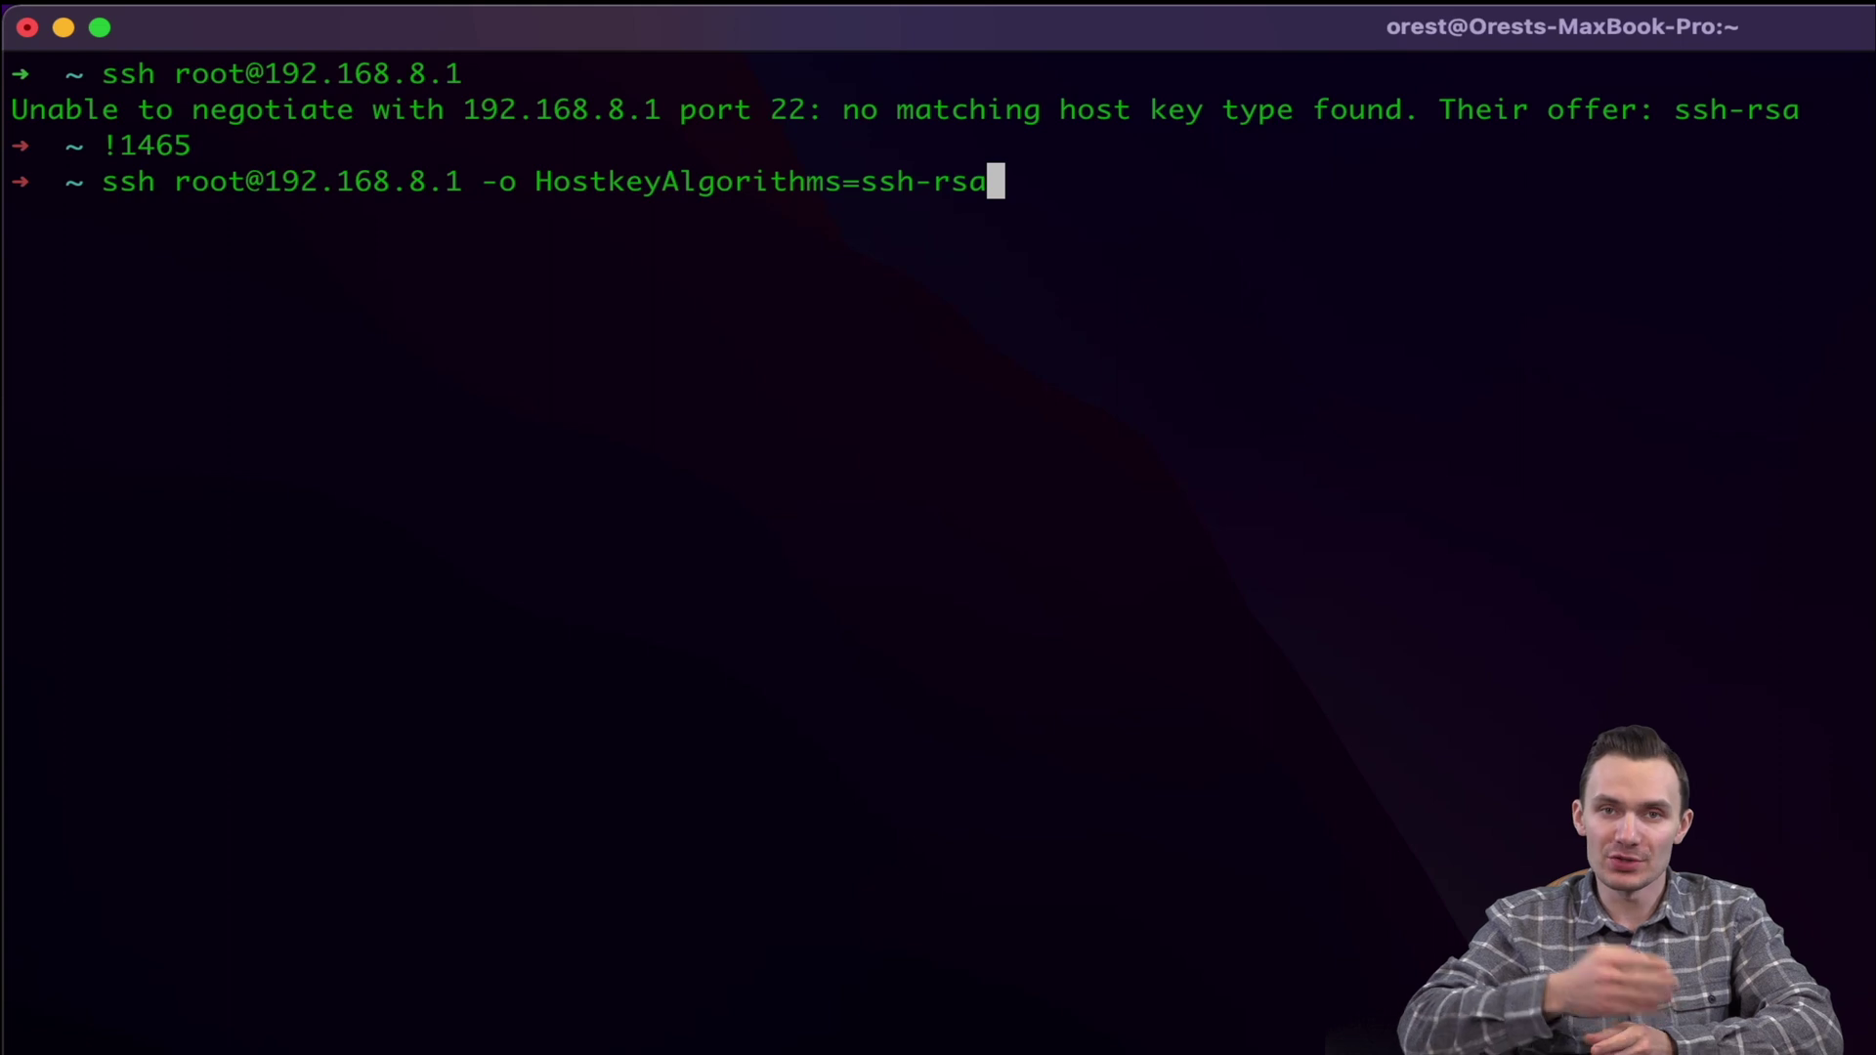
key("Return")
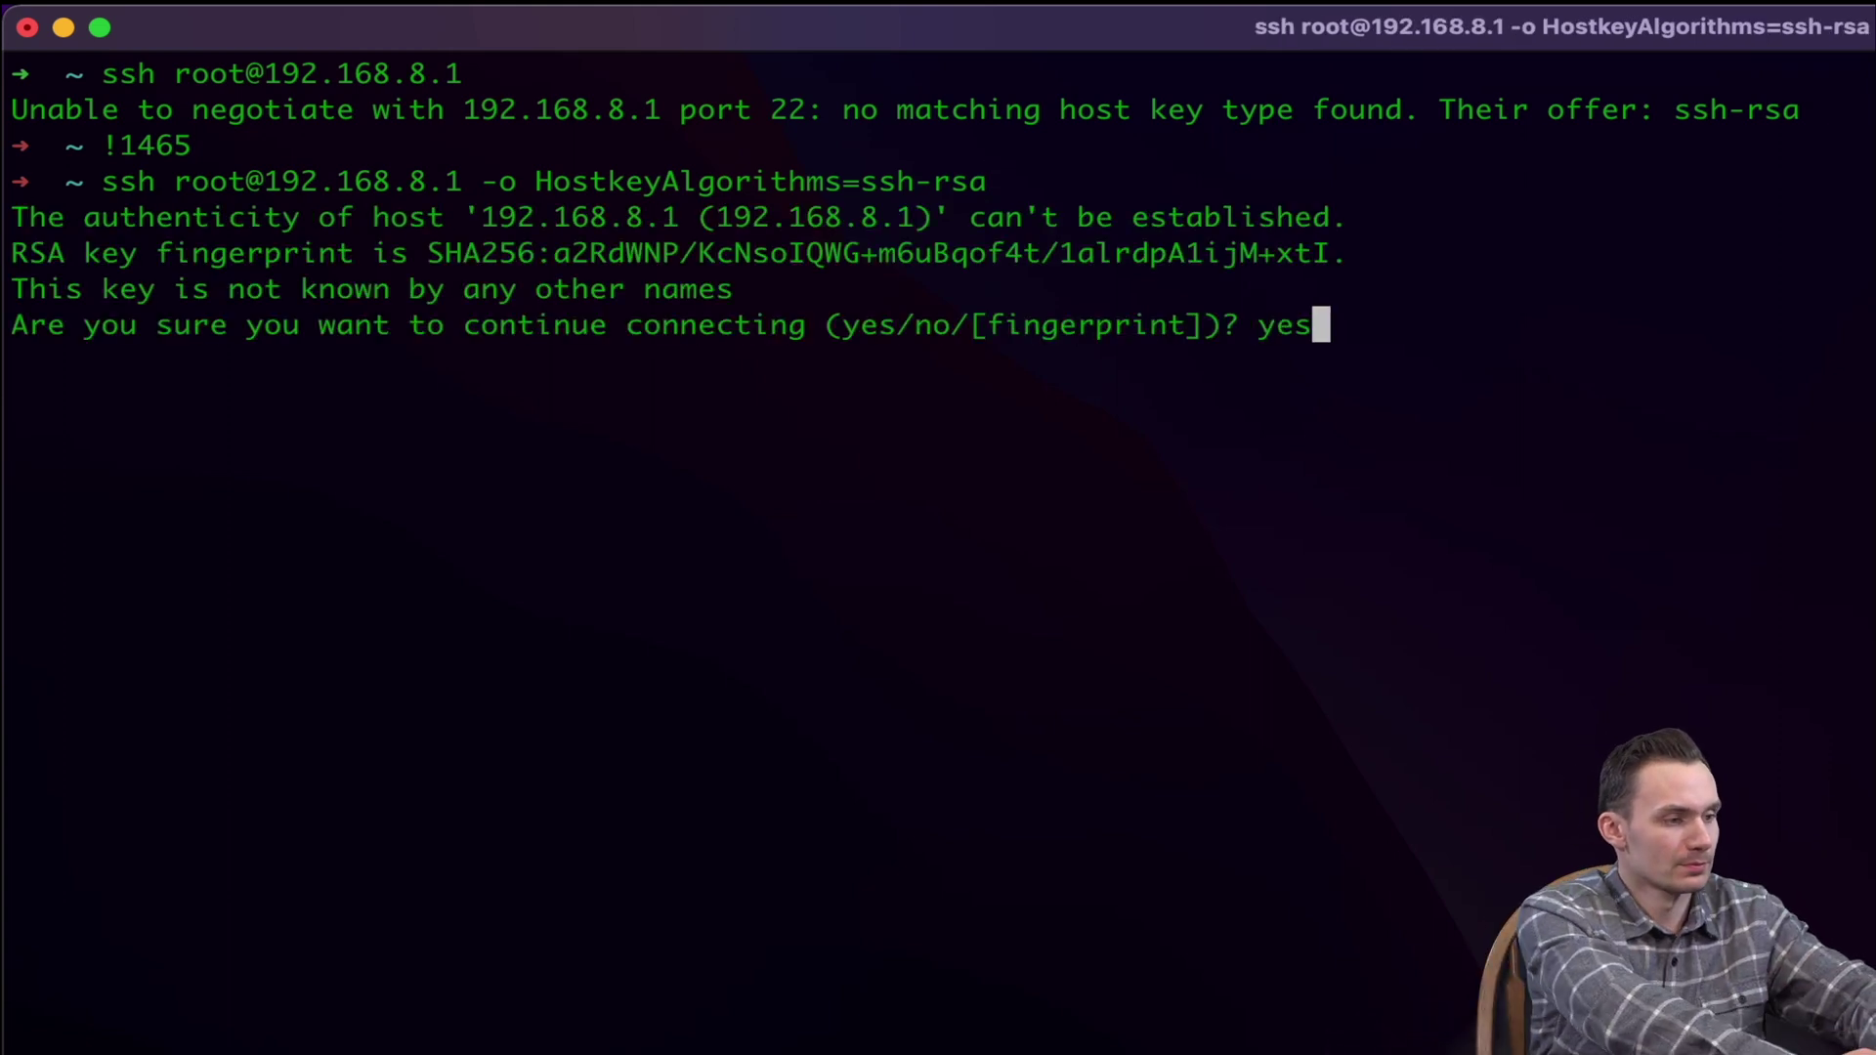
key("Return")
key("Return")
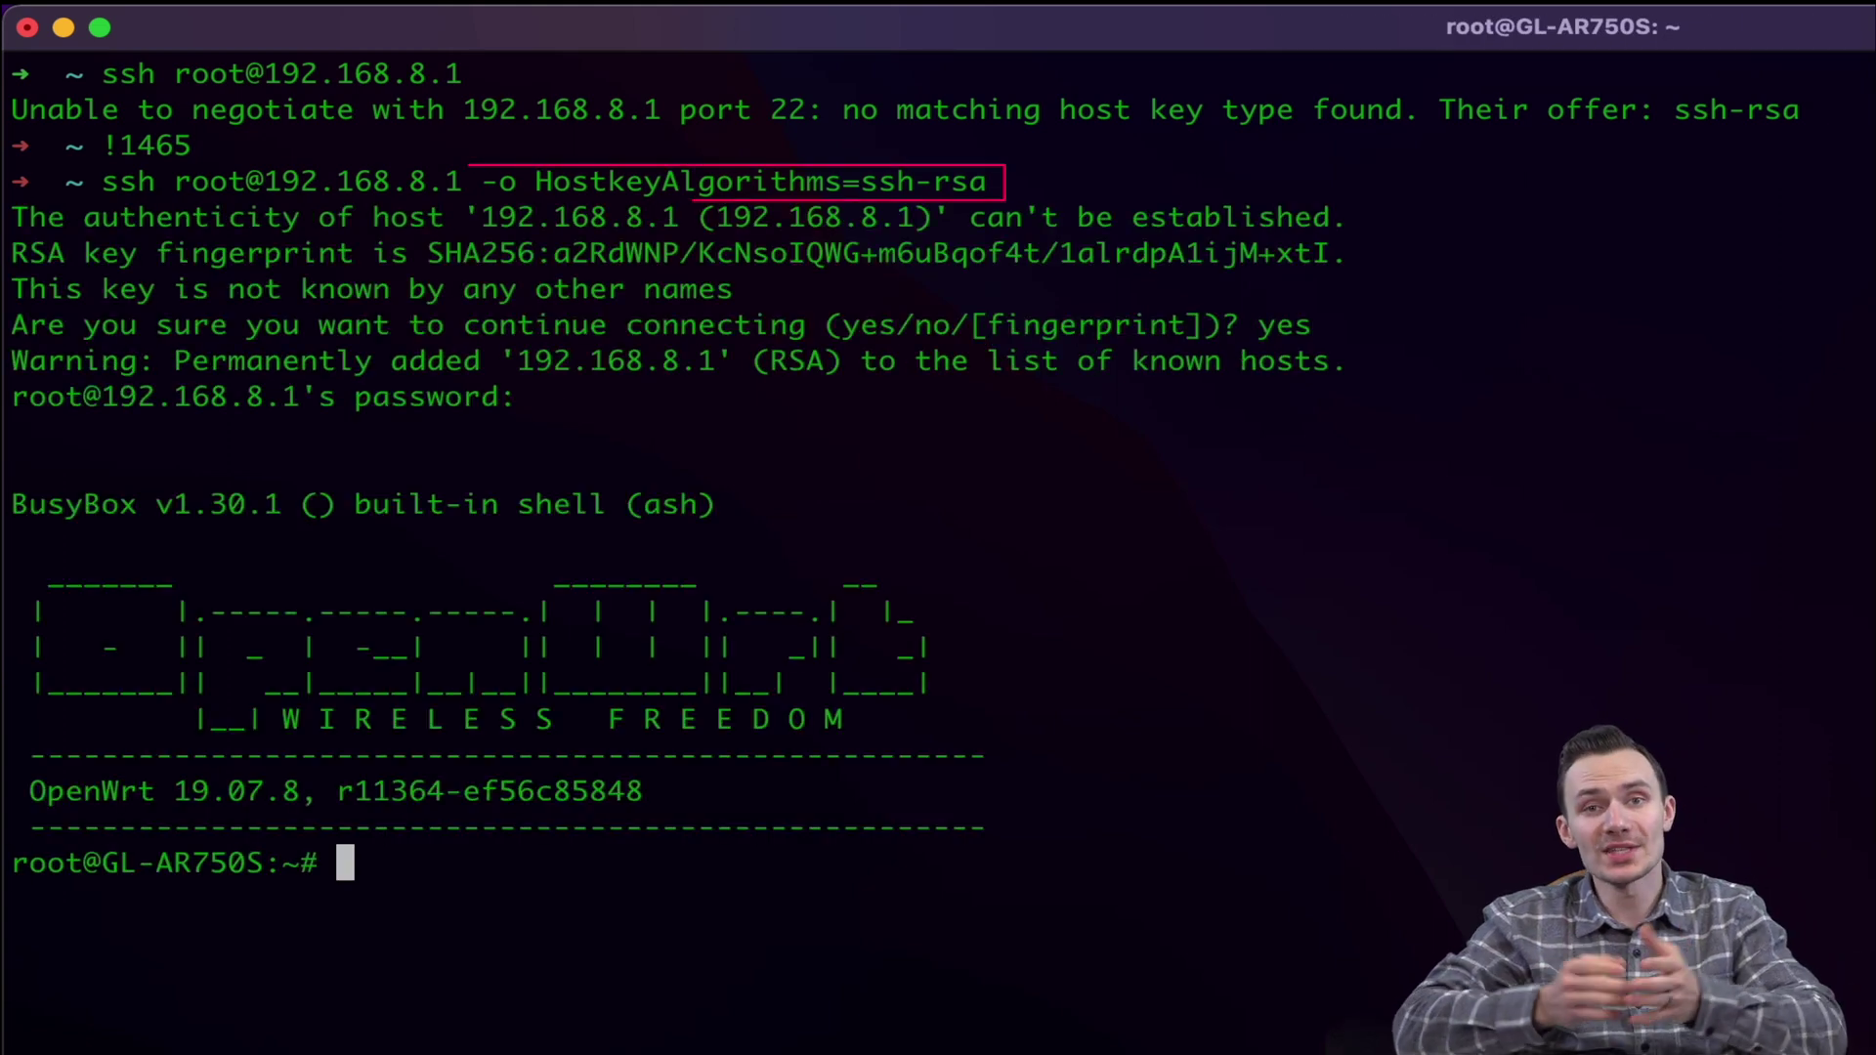